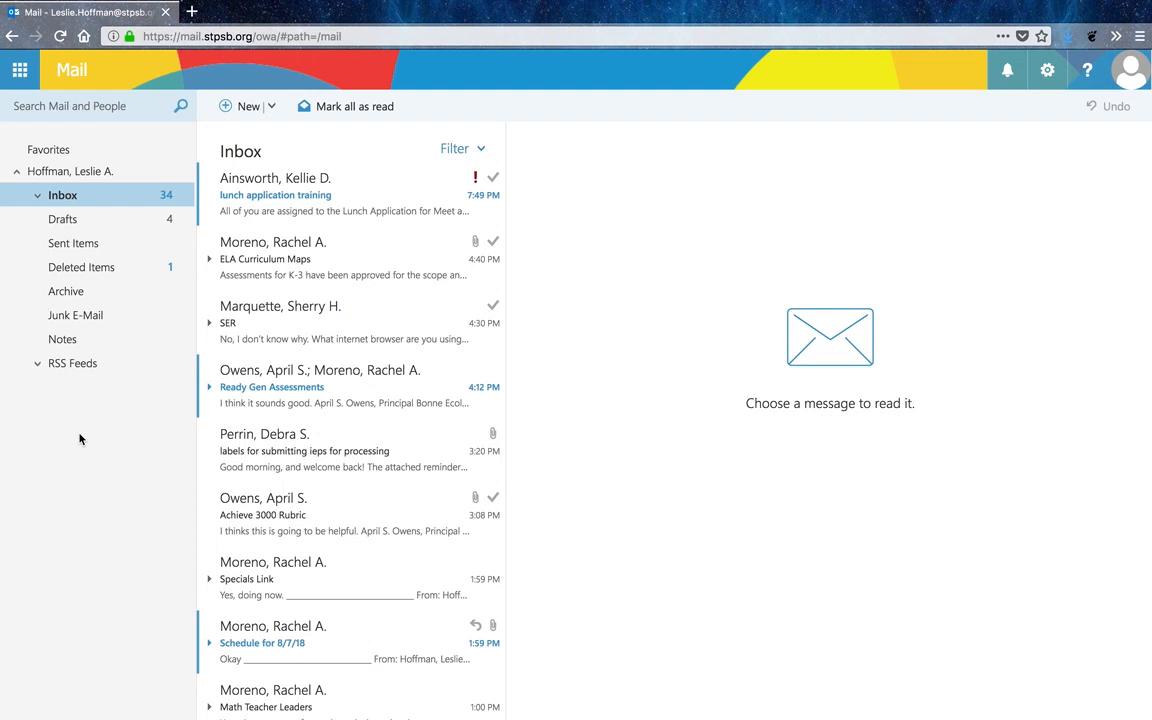
Open the email signature settings in the mail options and place the cursor in the signature text.
left_click(1050, 72)
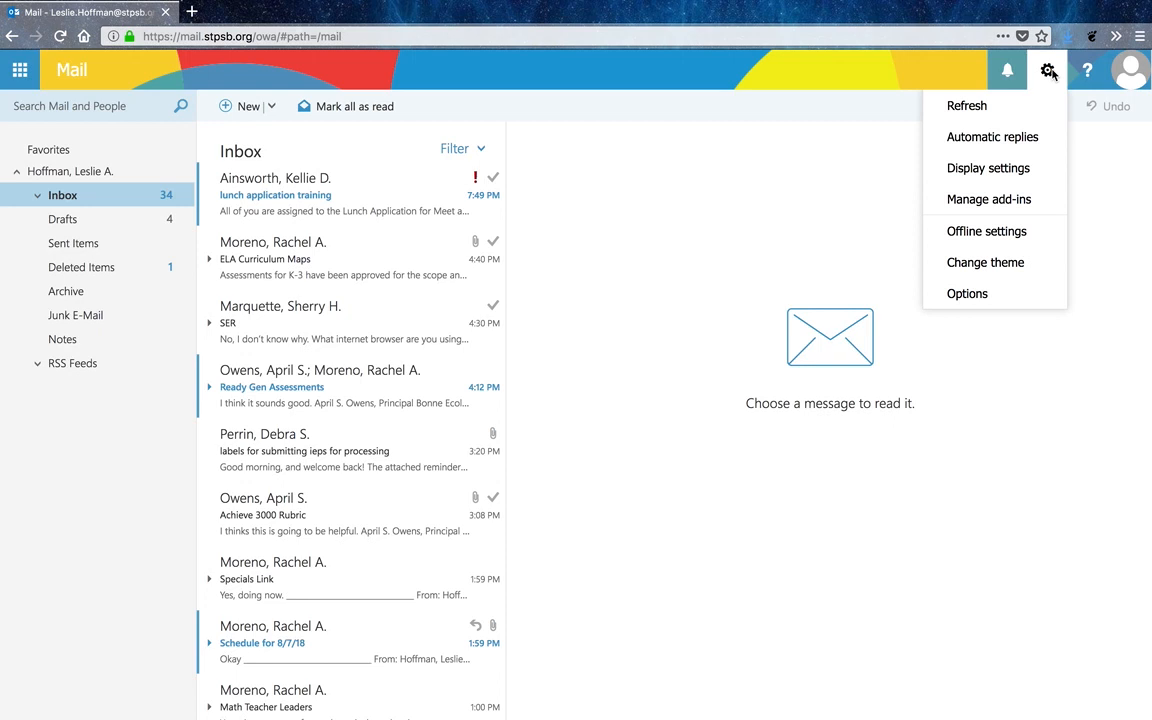
left_click(1008, 292)
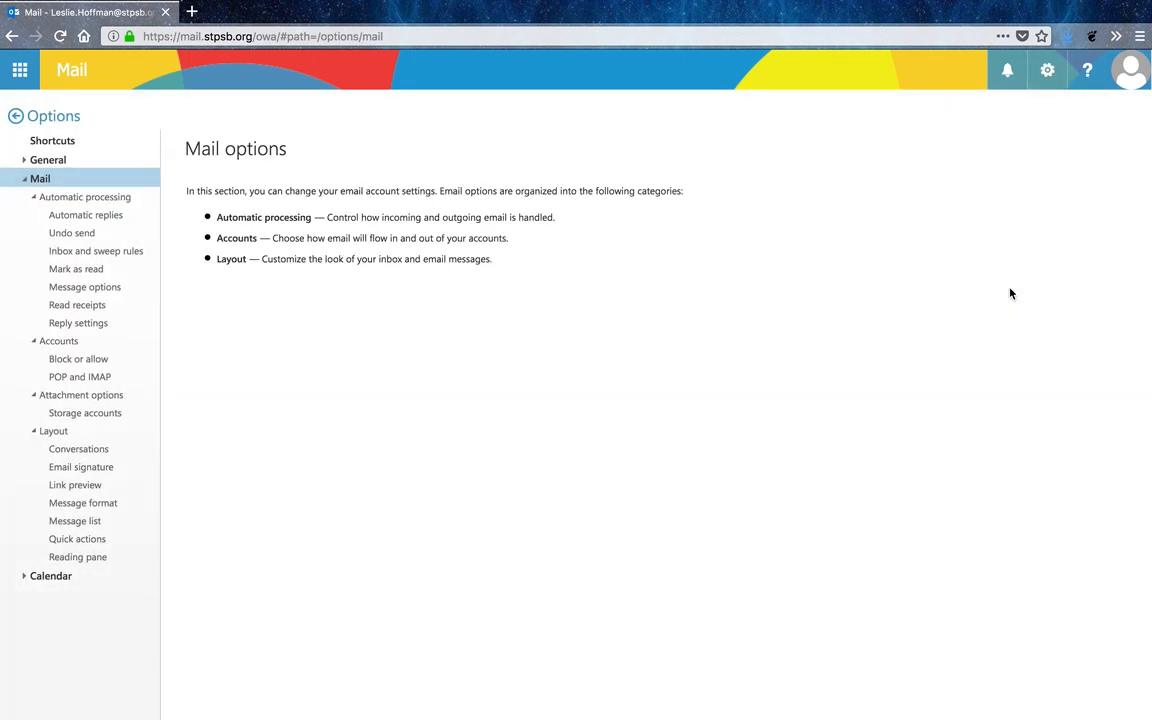
left_click(101, 471)
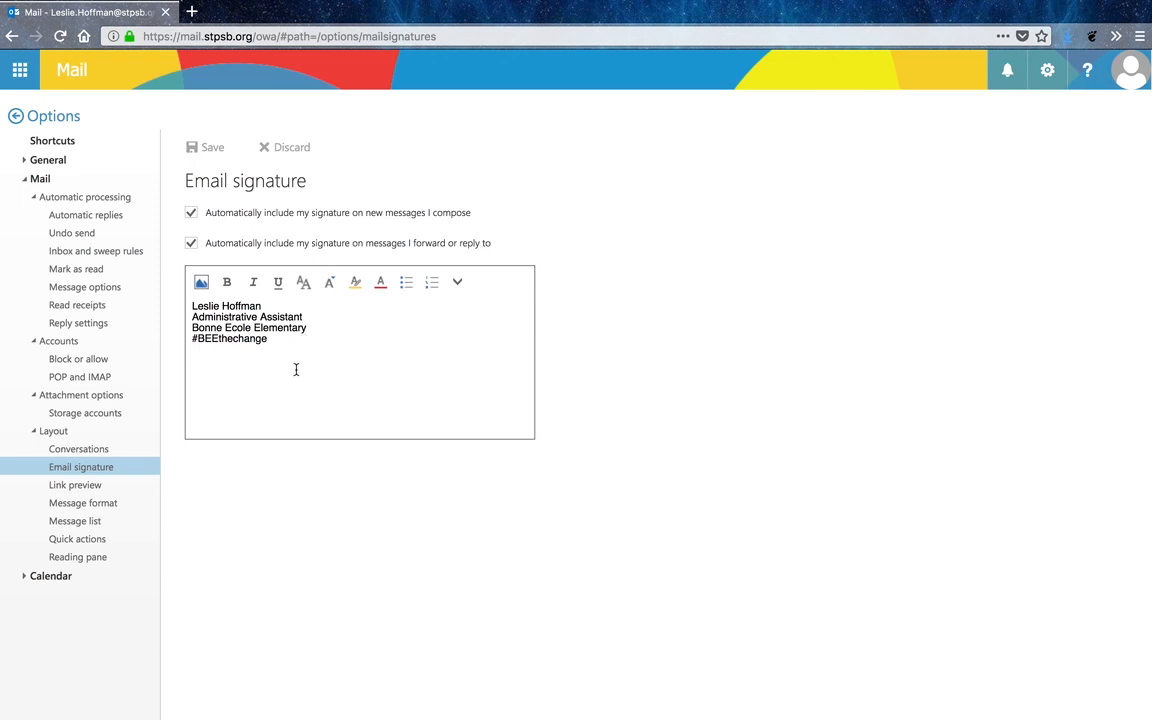
left_click(268, 306)
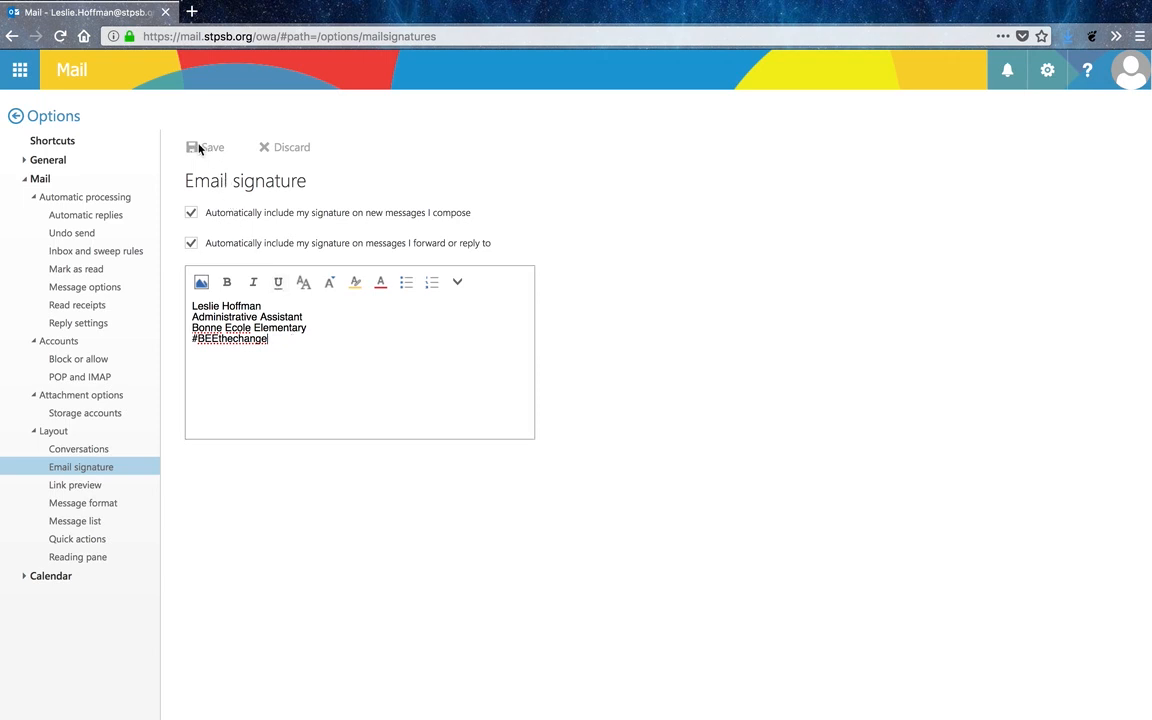
Preview the toy-brick, robot and crayon themes, and apply the theme with multicoloured geometric shapes.
left_click(1045, 74)
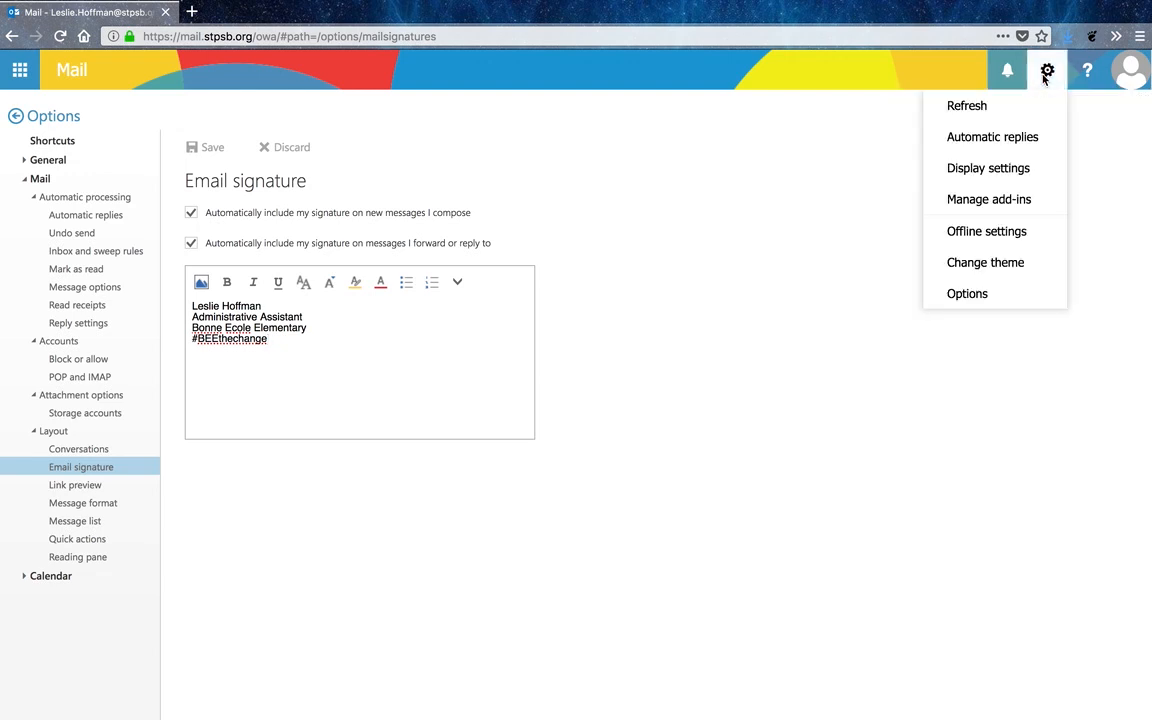
left_click(1019, 264)
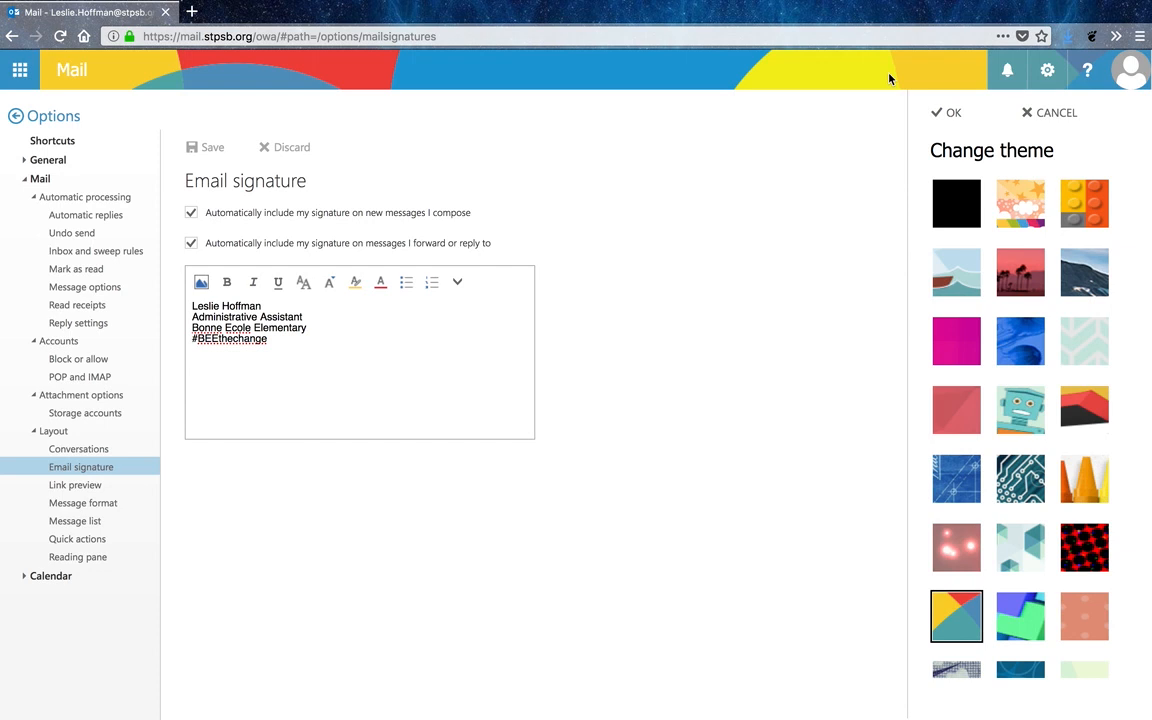
left_click(1077, 211)
left_click(1016, 410)
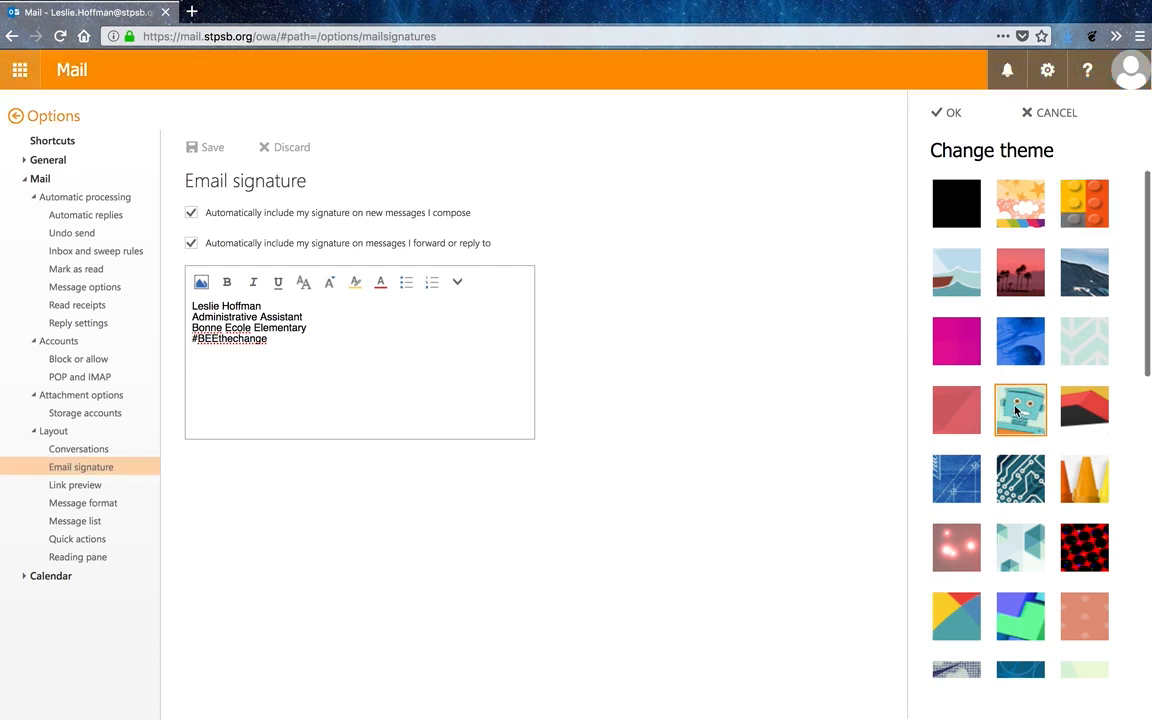
left_click(1086, 488)
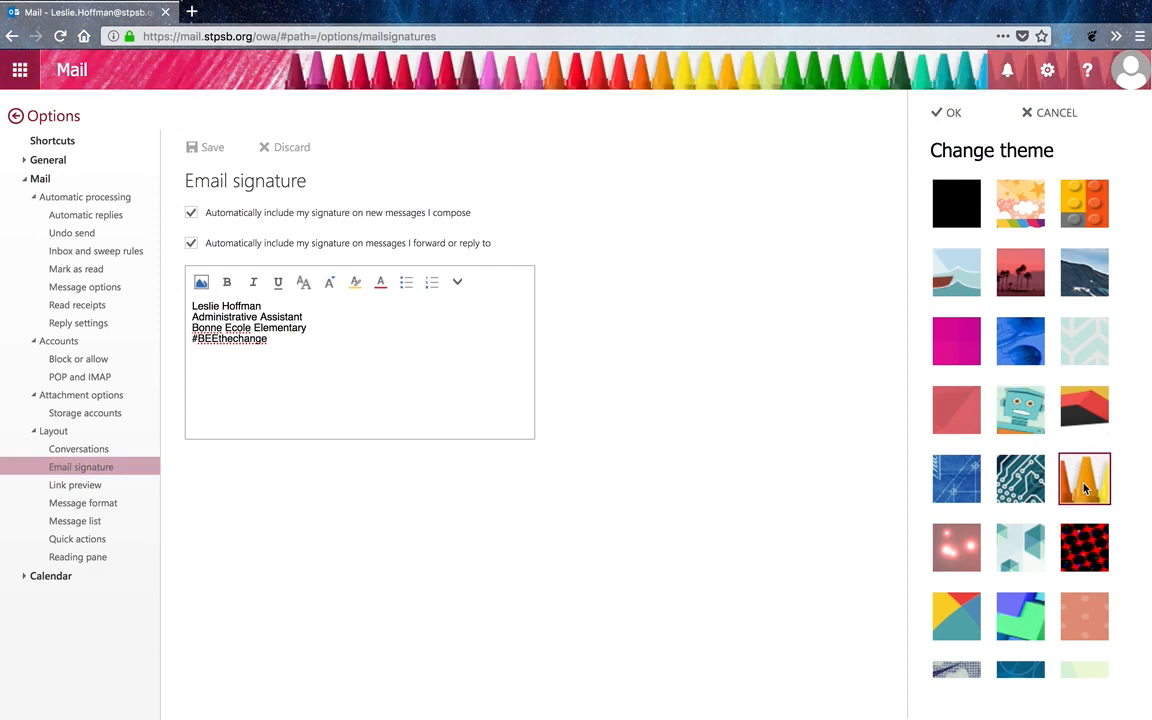
left_click(961, 619)
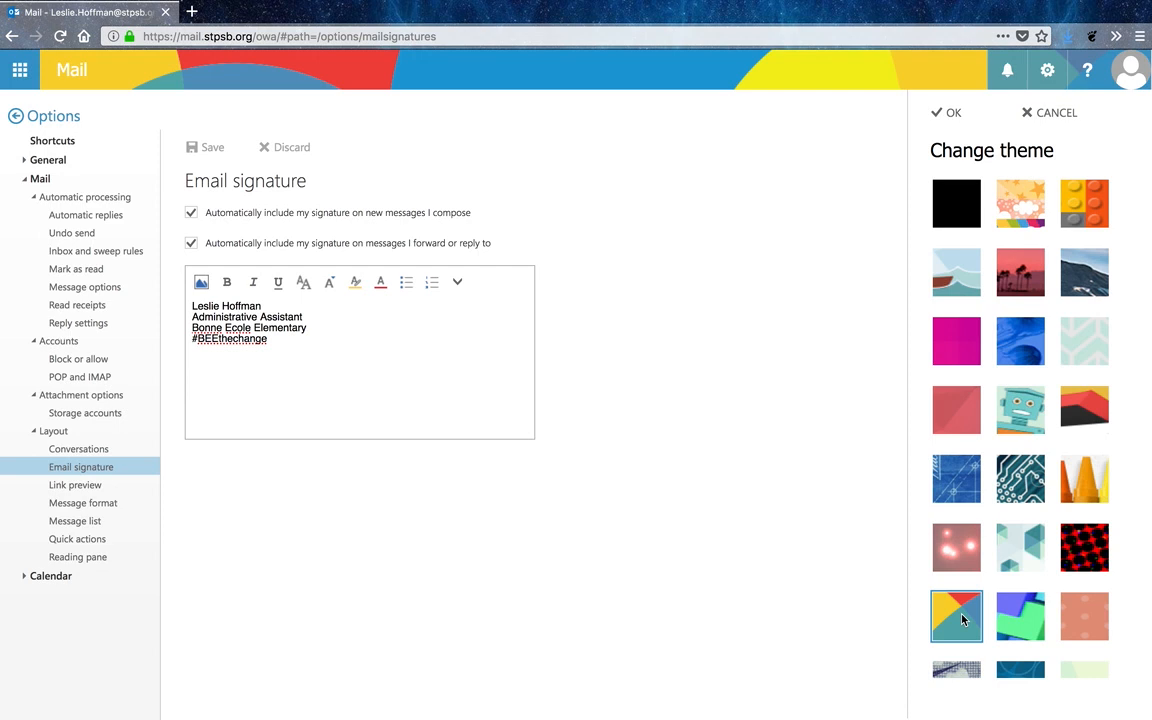
left_click(948, 114)
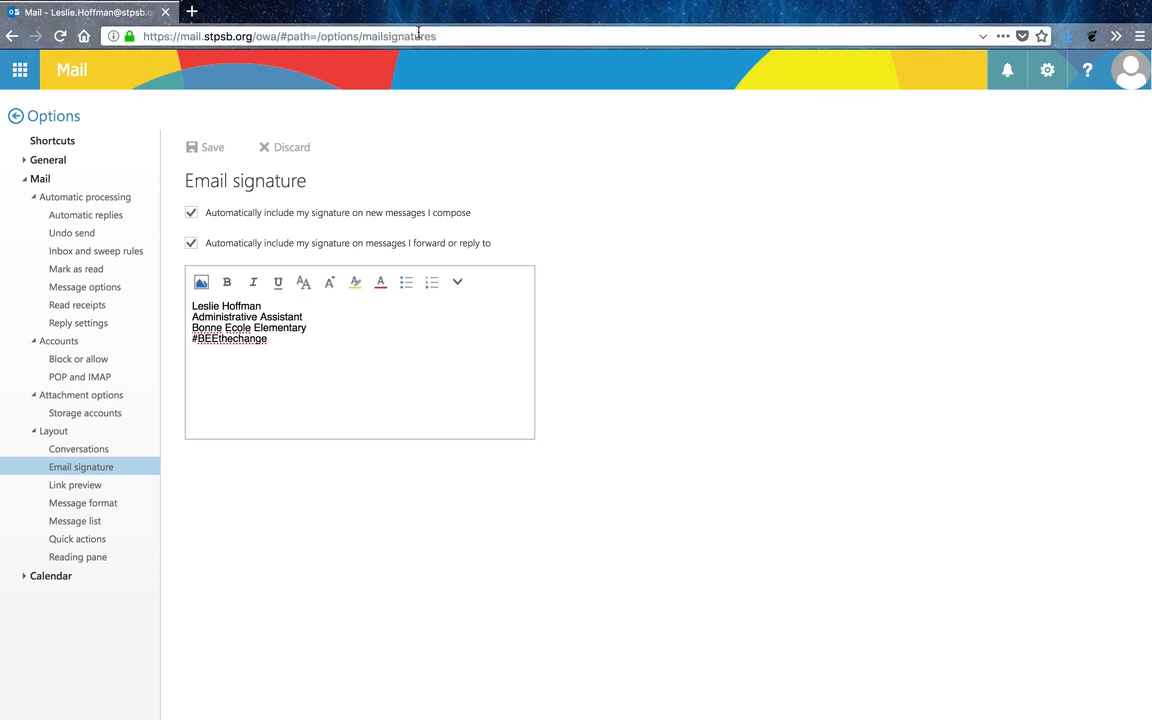
Leave the signature options and return to the mail inbox.
left_click(21, 70)
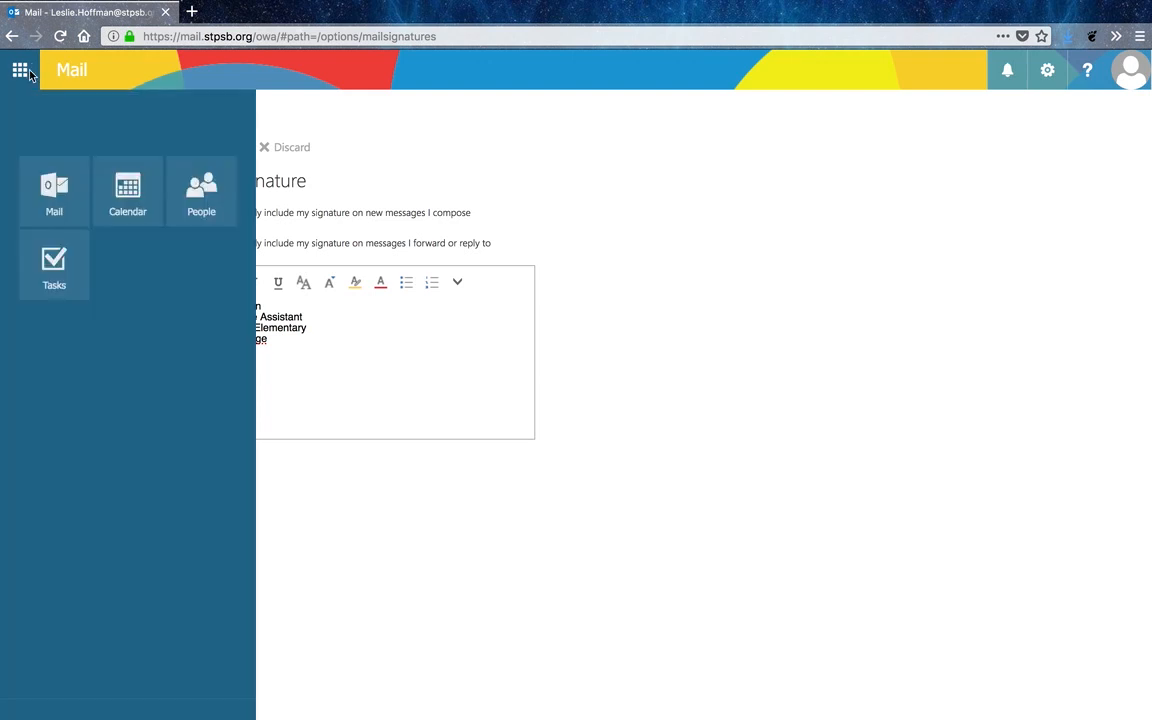
left_click(68, 180)
left_click(47, 116)
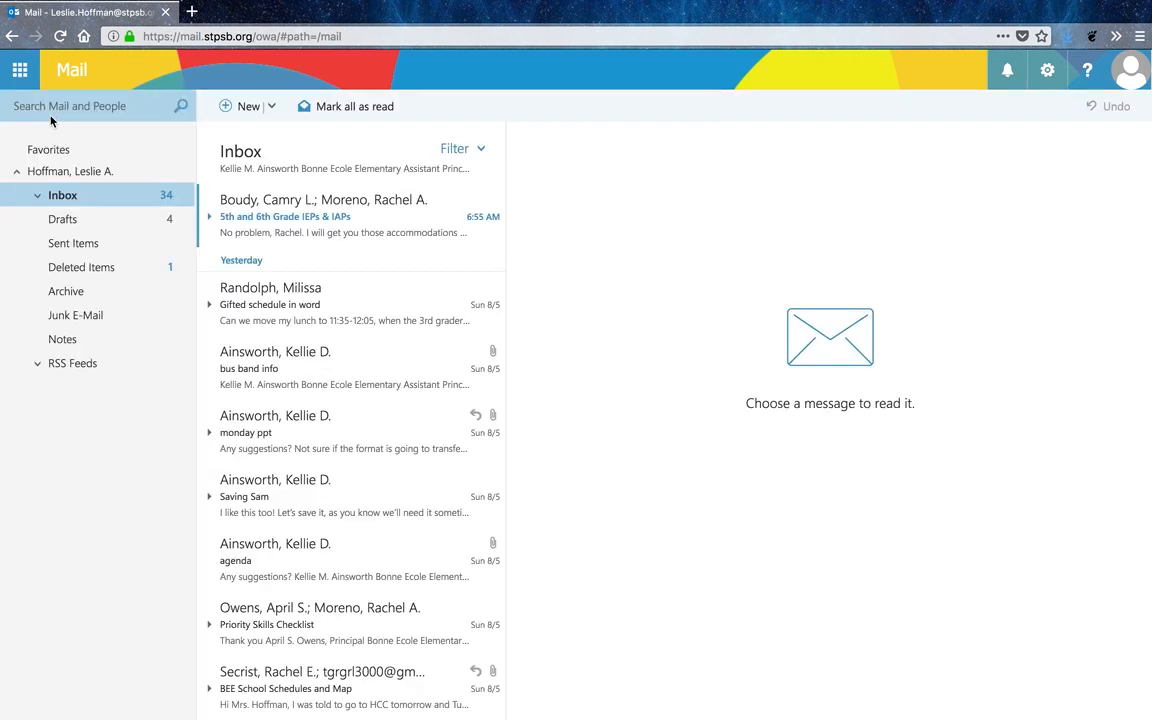
Try to create a subfolder named #BEEthechange under the Inbox and dismiss the resulting message.
right_click(78, 202)
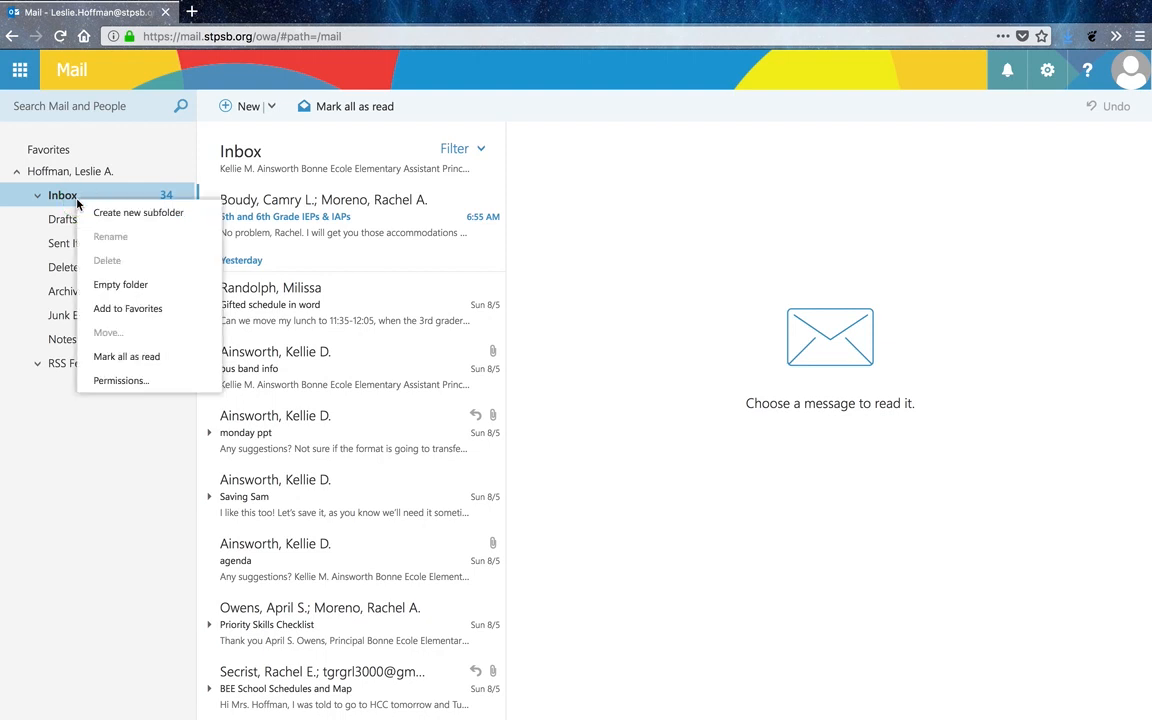
left_click(96, 212)
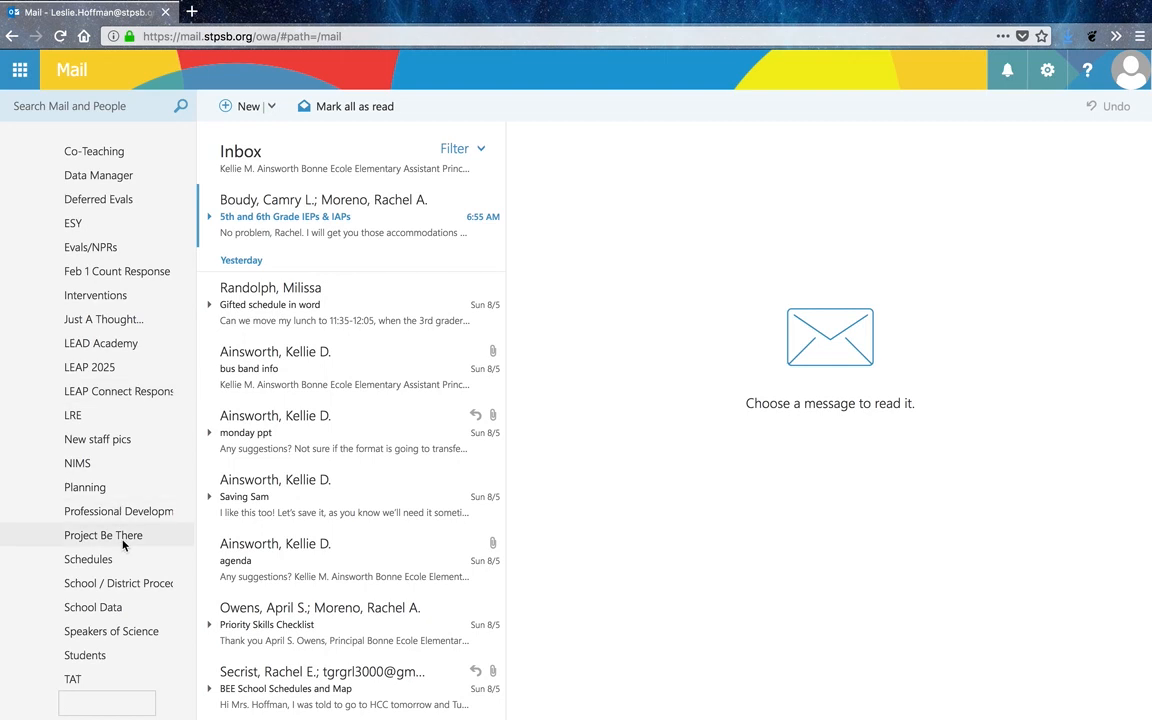
scroll(105, 525, "down", 3)
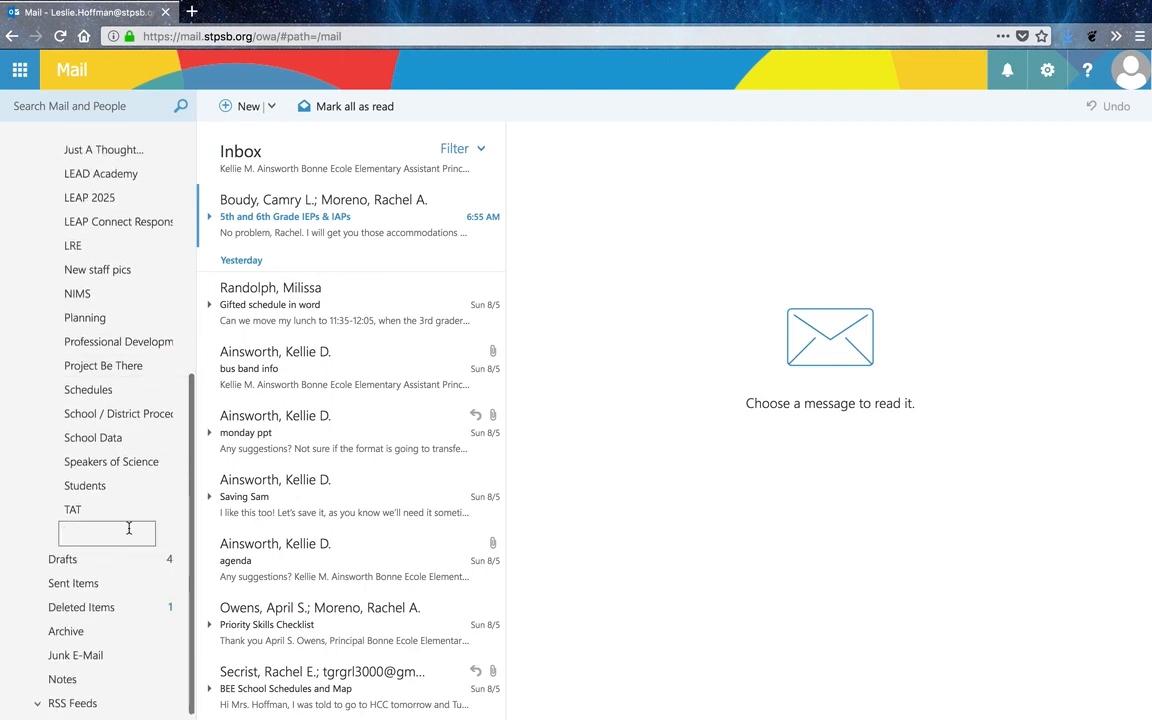
type("#")
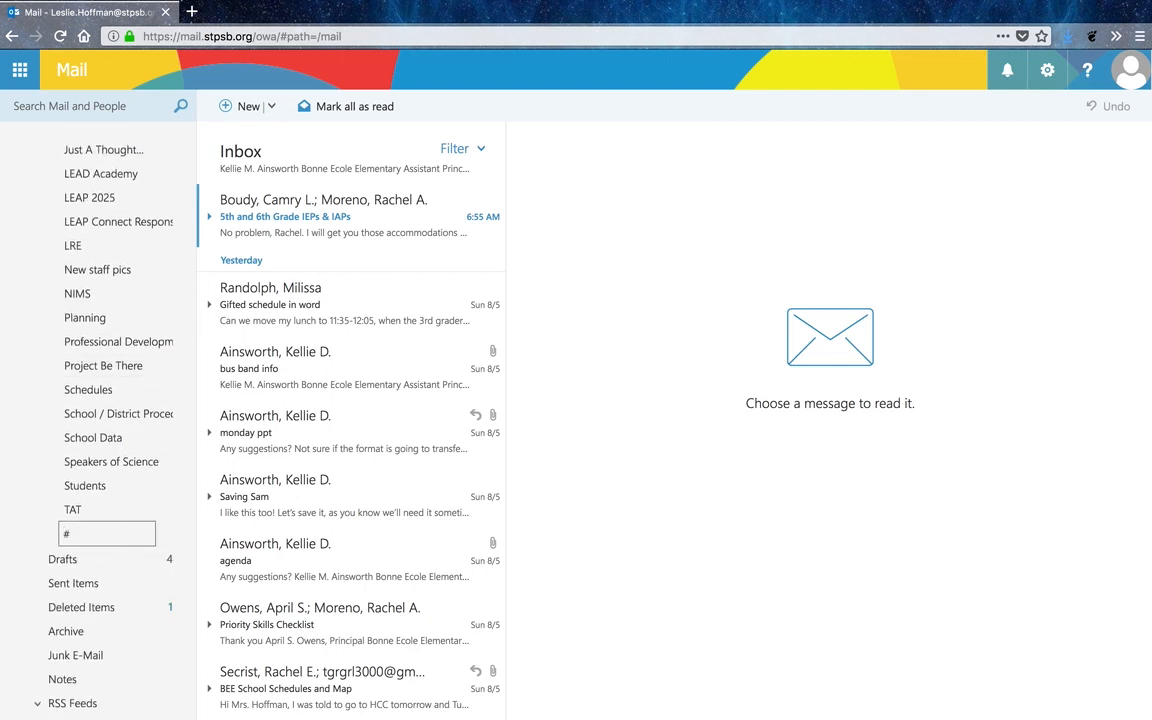
type("BEEthechange")
key("Return")
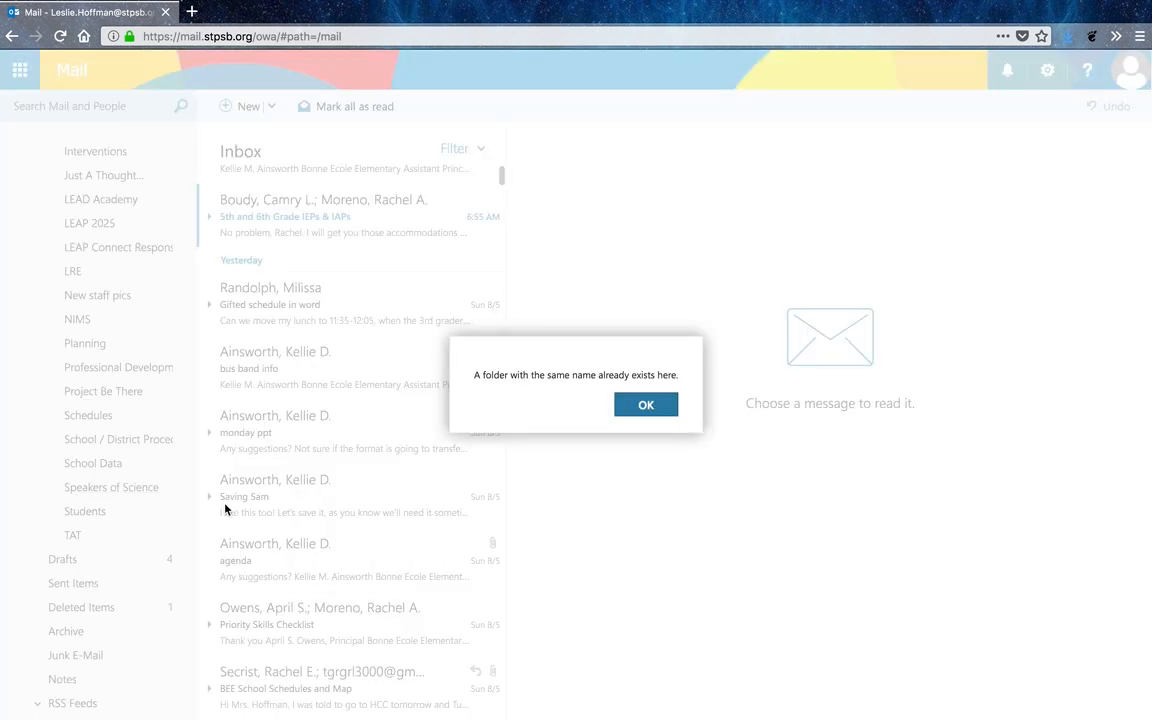
left_click(660, 404)
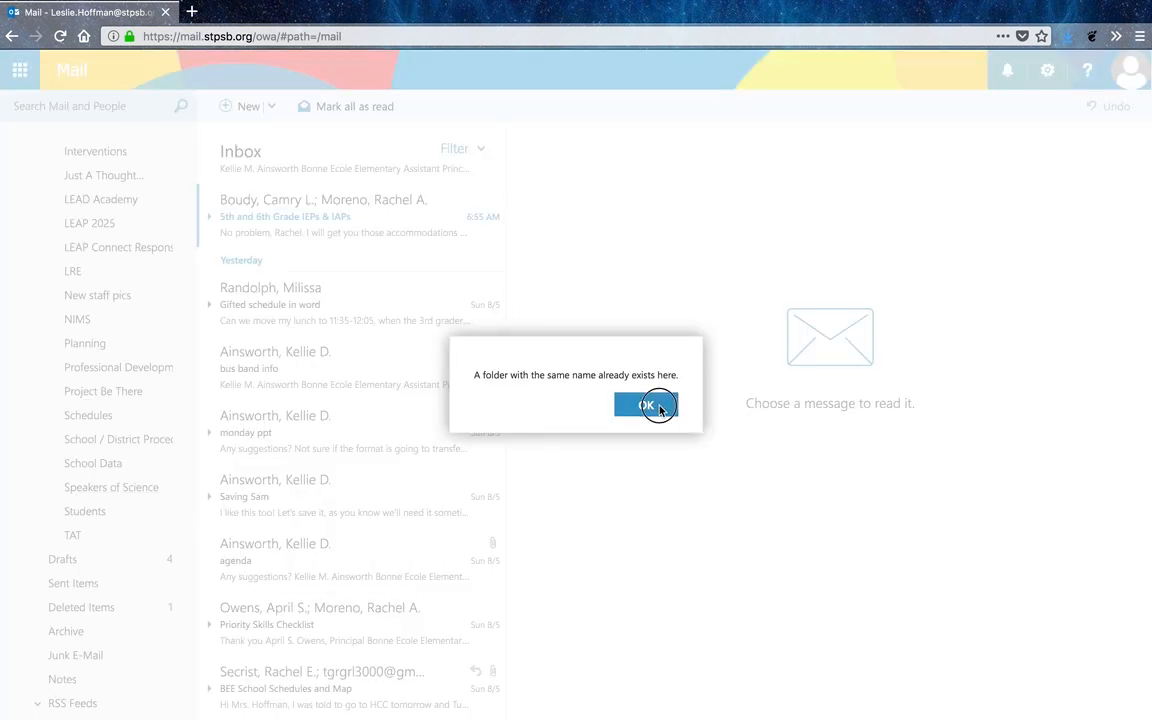
View the contents of the #BEEthechange subfolder and return to the Inbox.
scroll(153, 291, "up", 2)
scroll(153, 291, "up", 5)
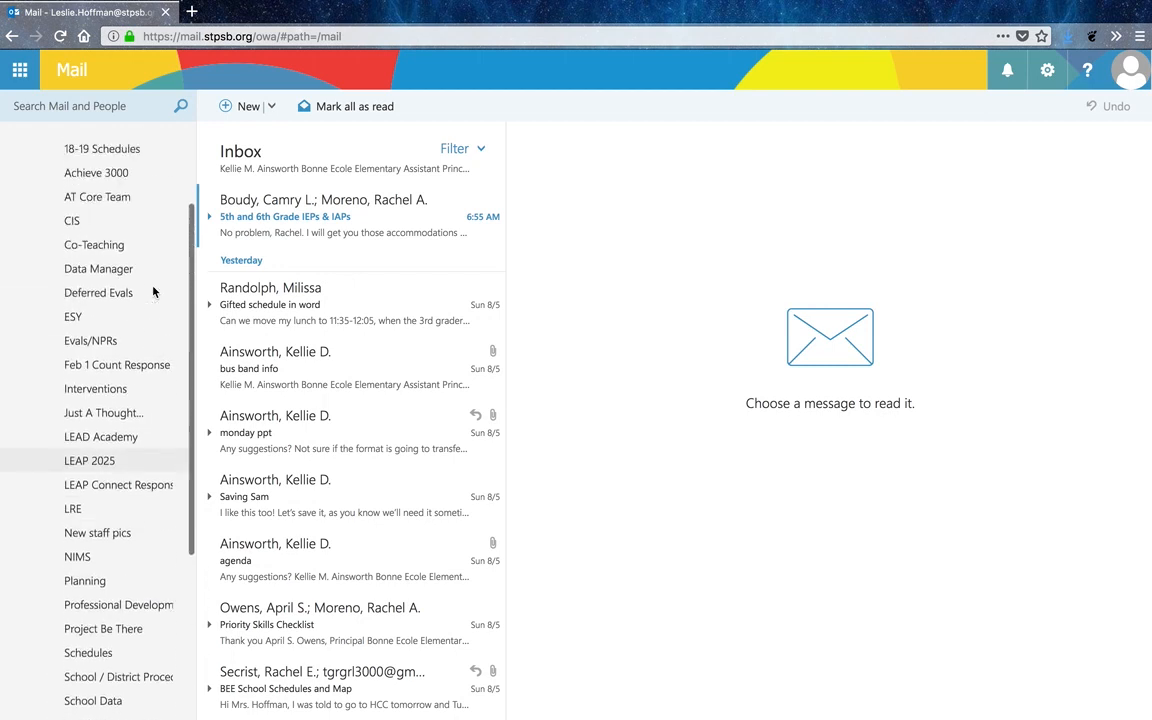
left_click(110, 219)
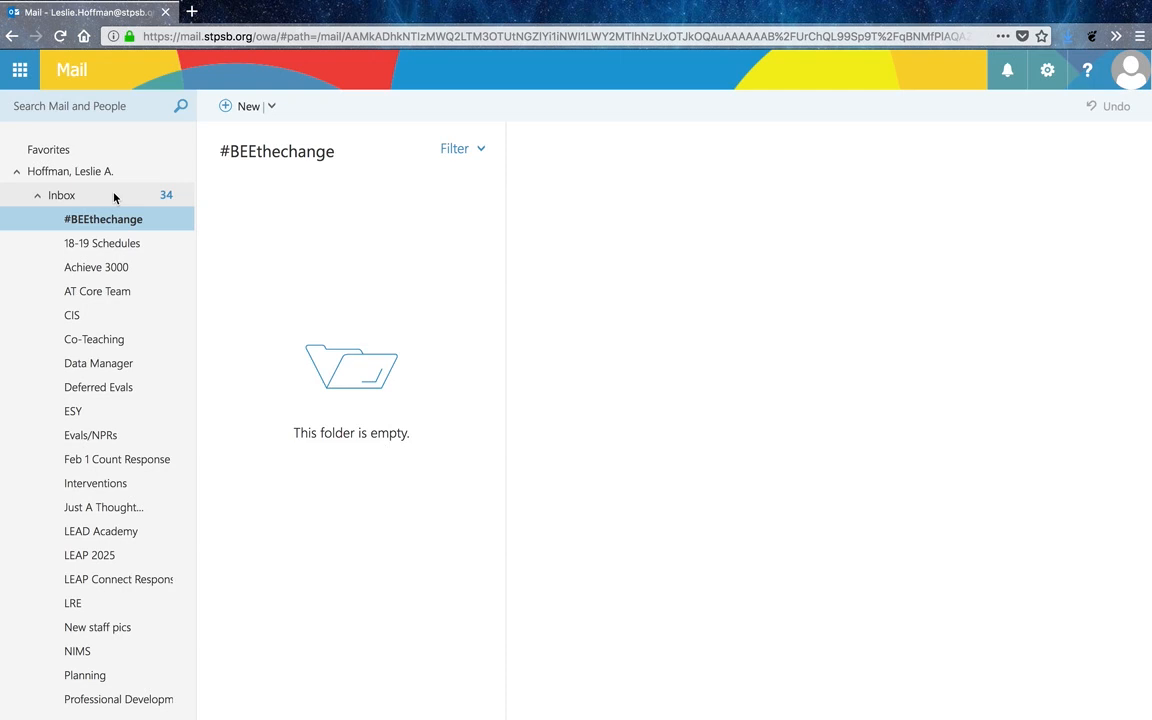
left_click(112, 195)
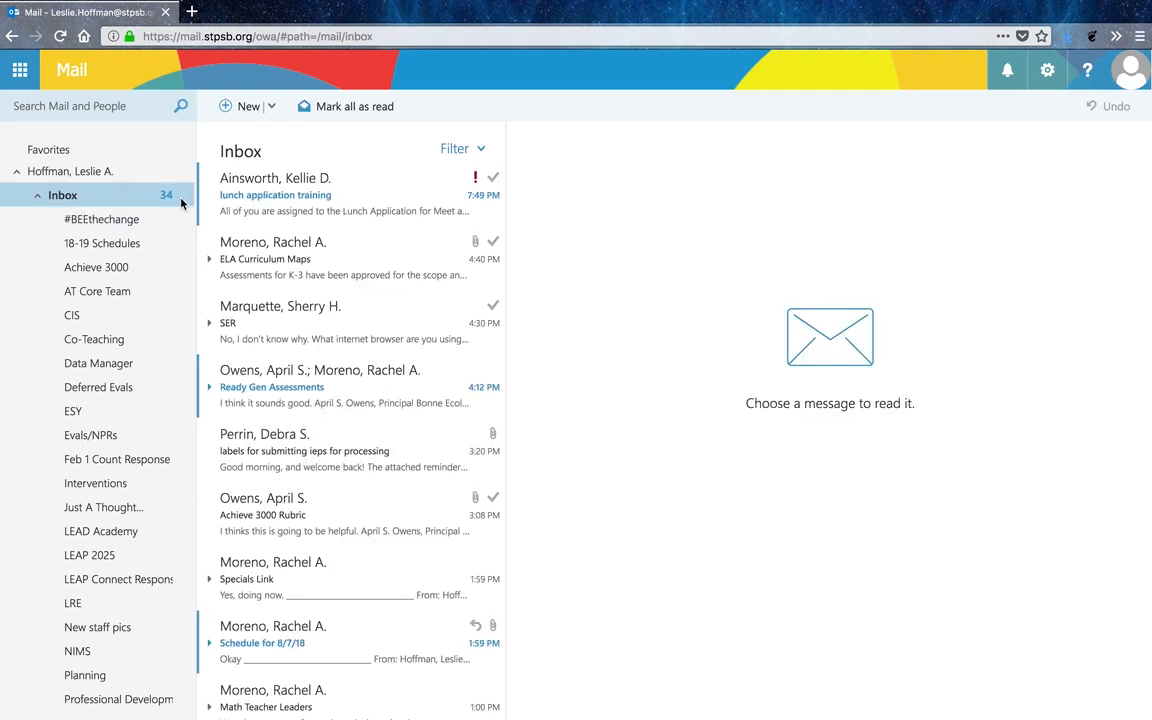
Switch to People, expand the directory, and browse the Bonne Ecole Elementary and All Users address lists.
left_click(27, 79)
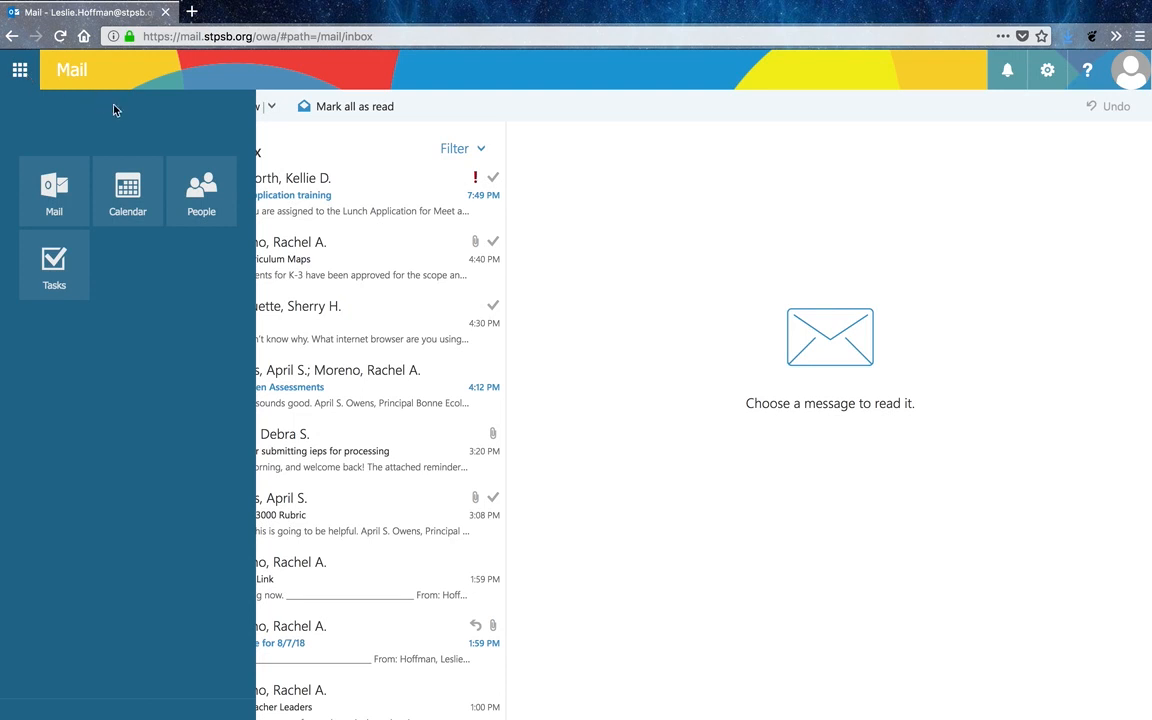
left_click(192, 202)
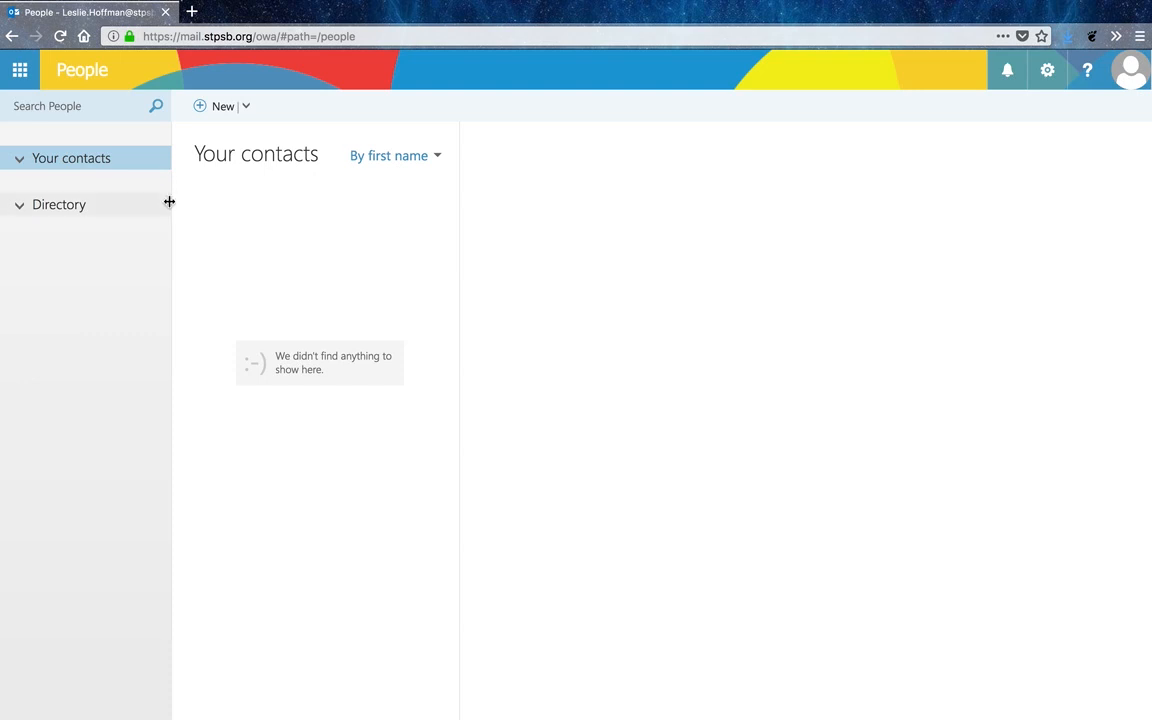
left_click(20, 205)
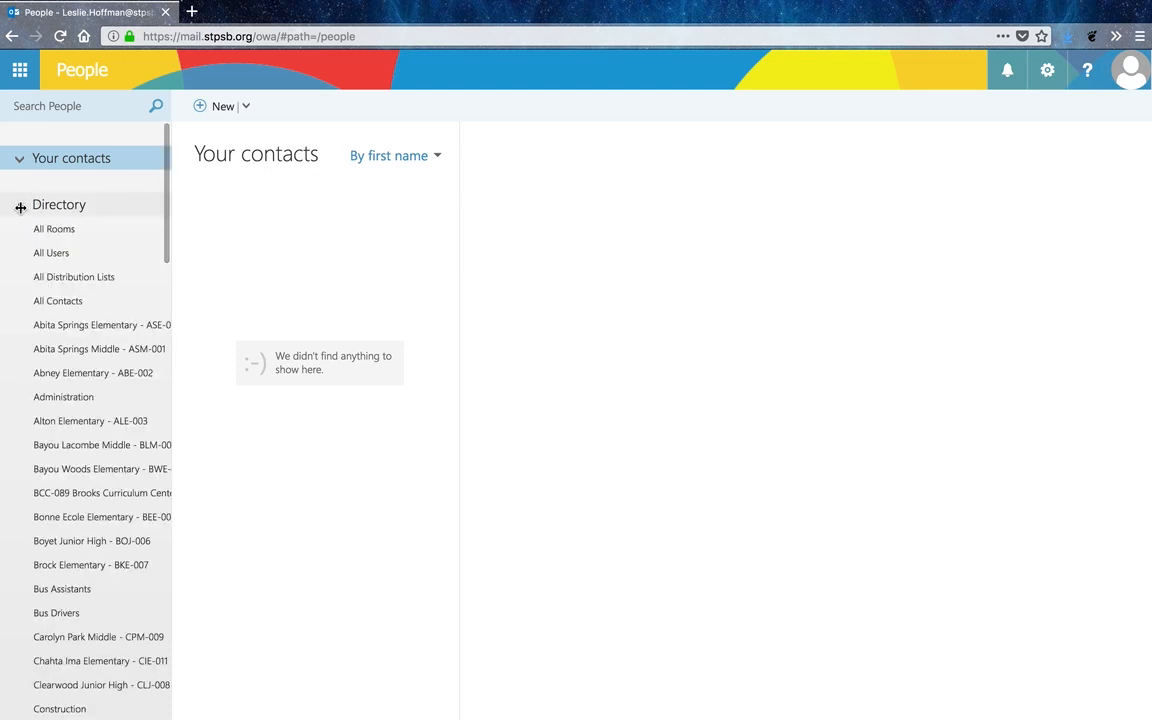
left_click(64, 518)
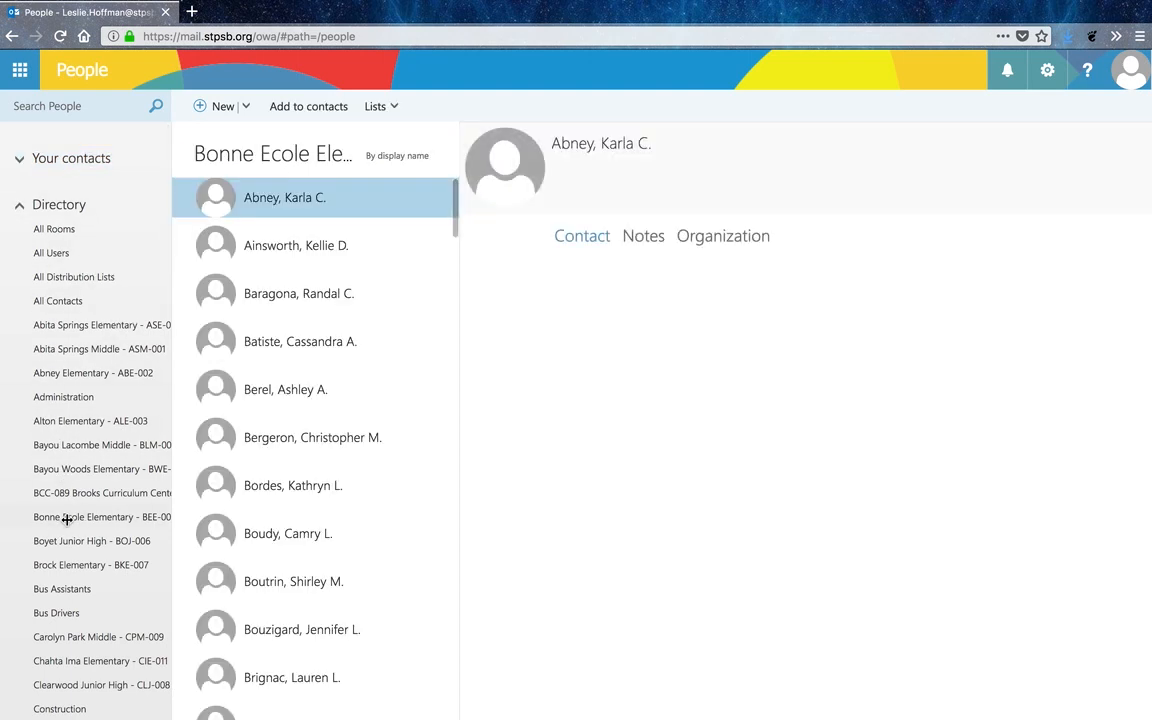
scroll(232, 498, "down", 7)
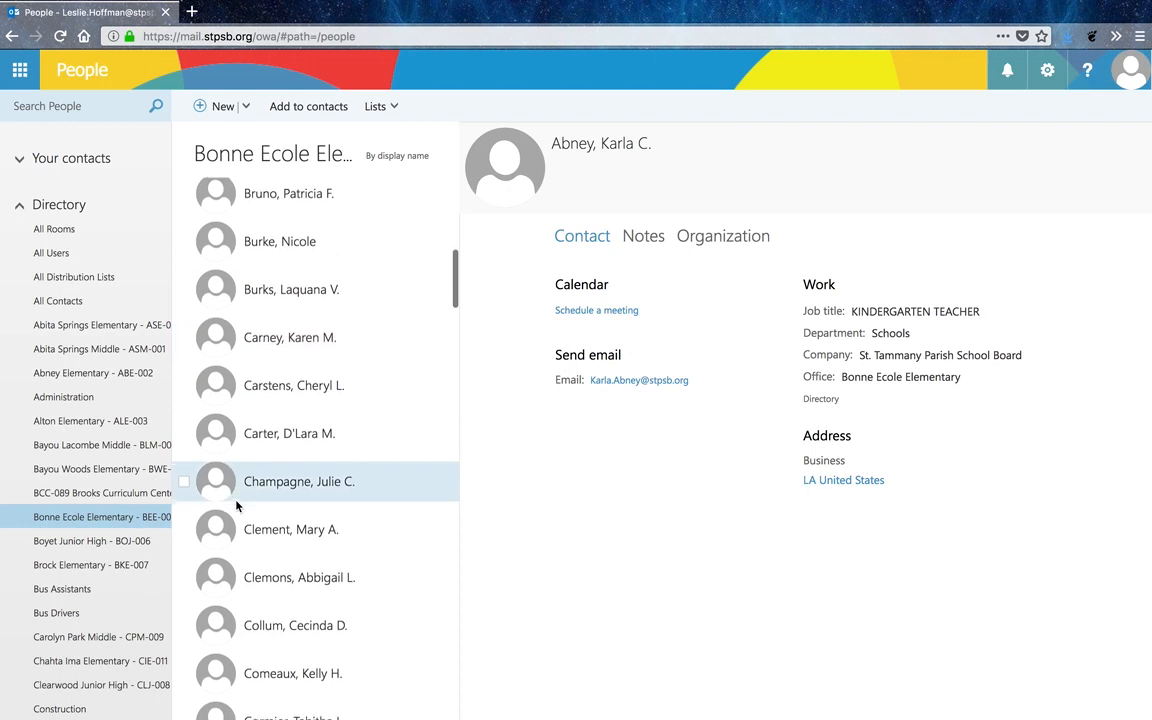
scroll(237, 507, "up", 5)
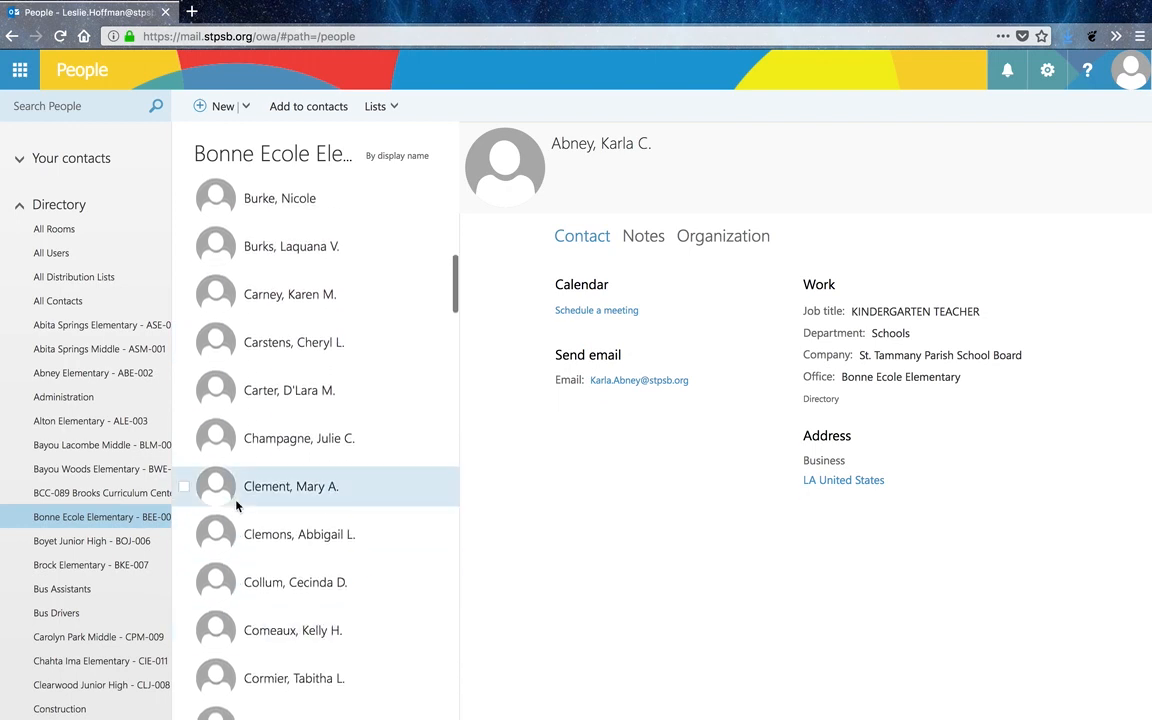
scroll(237, 507, "up", 3)
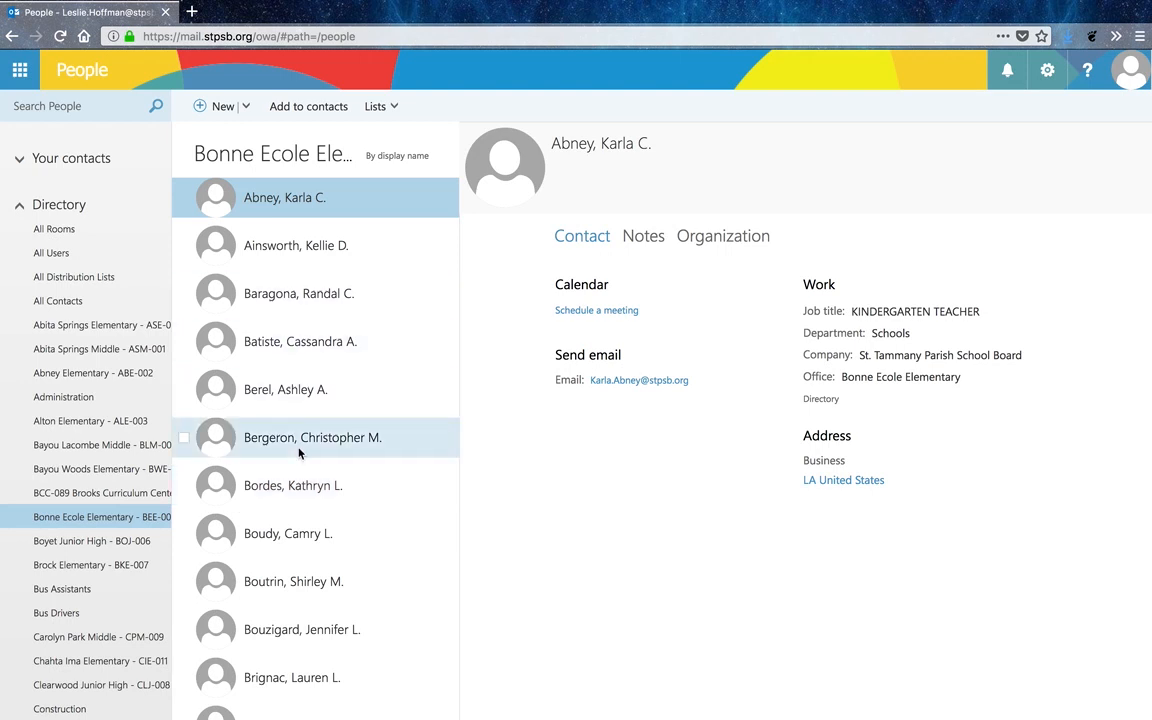
left_click(104, 255)
left_click(278, 198)
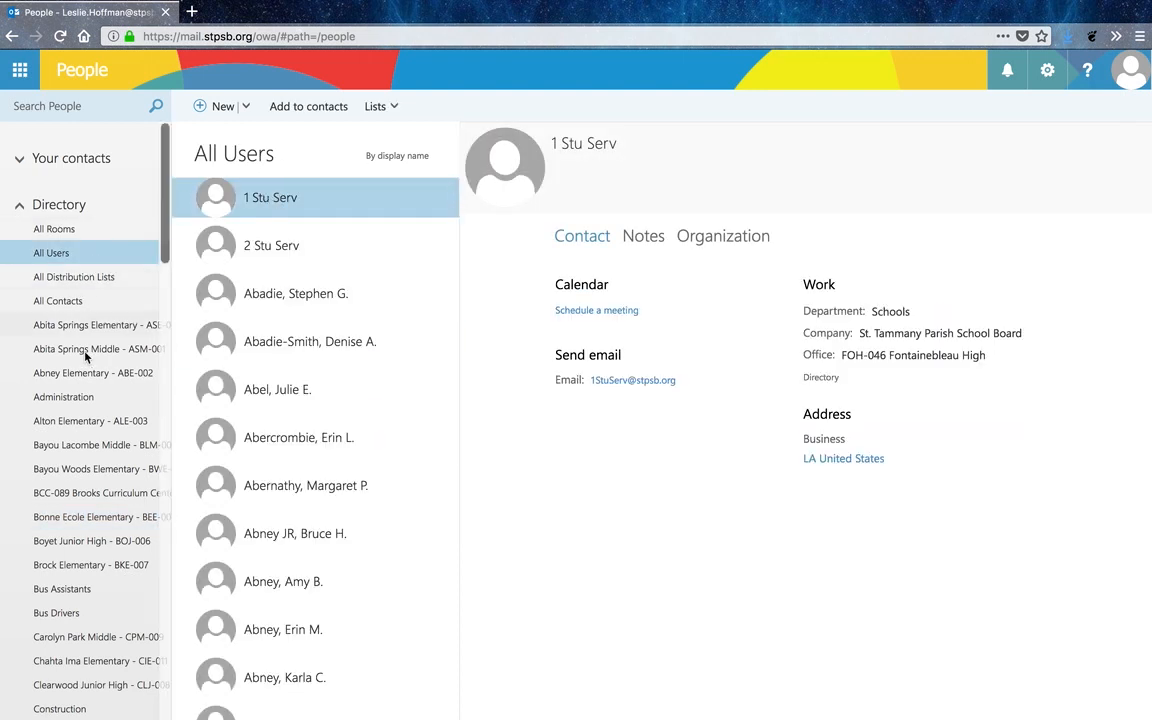
Start a new contact list in Your contacts and name it Admin Team.
left_click(98, 163)
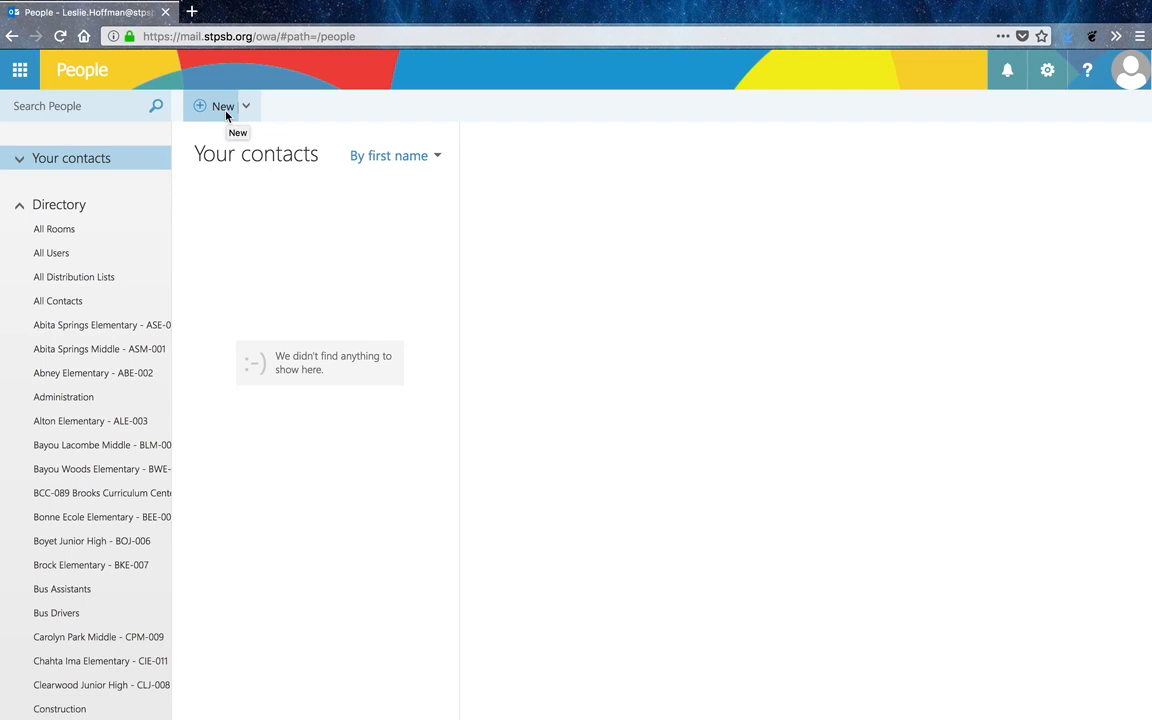
left_click(246, 107)
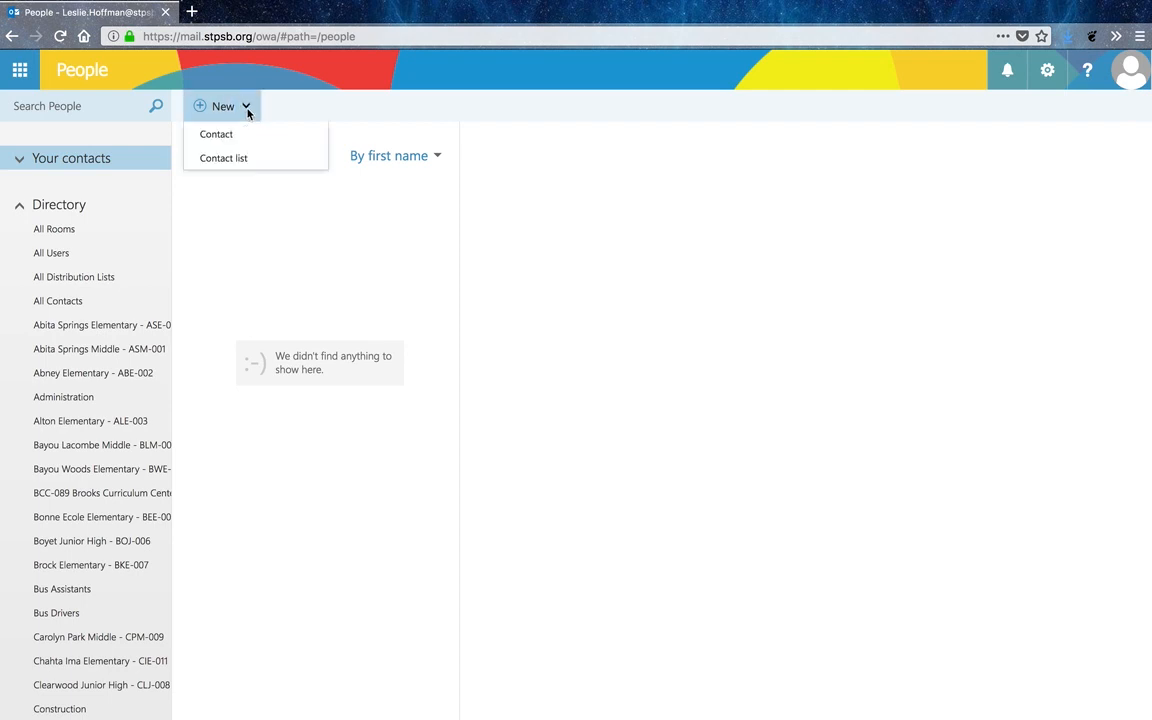
left_click(245, 160)
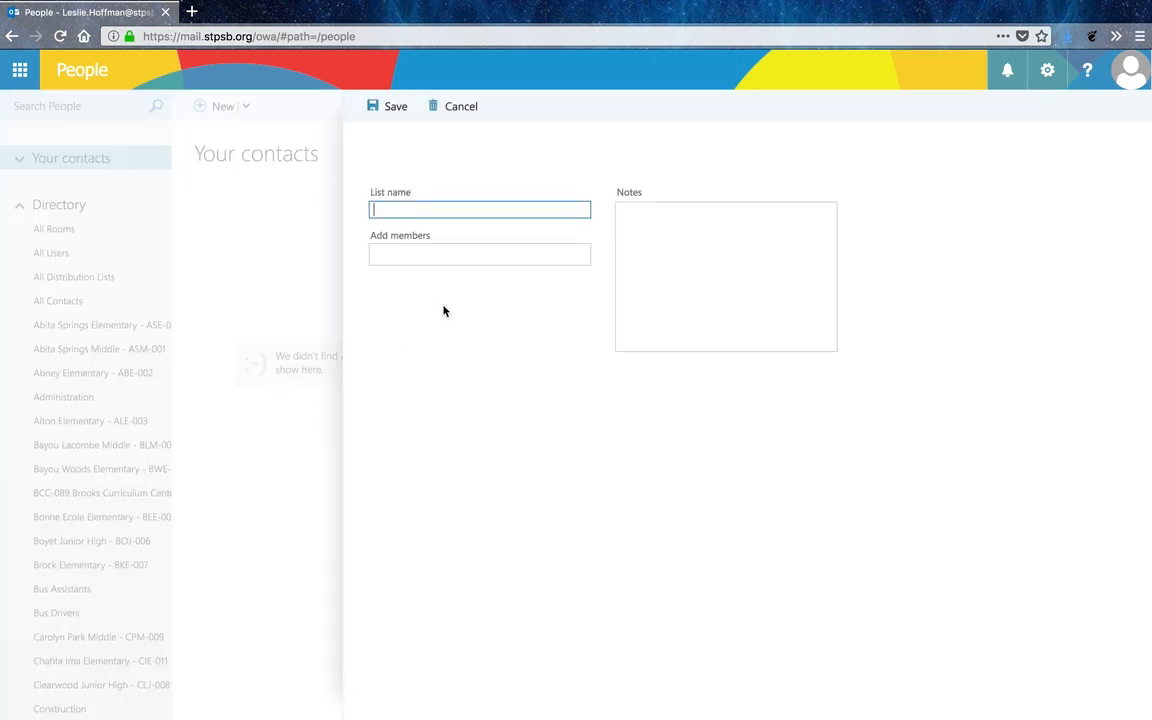
type("Admin Team")
Add the school principal as the first member of the Admin Team contact list.
left_click(449, 257)
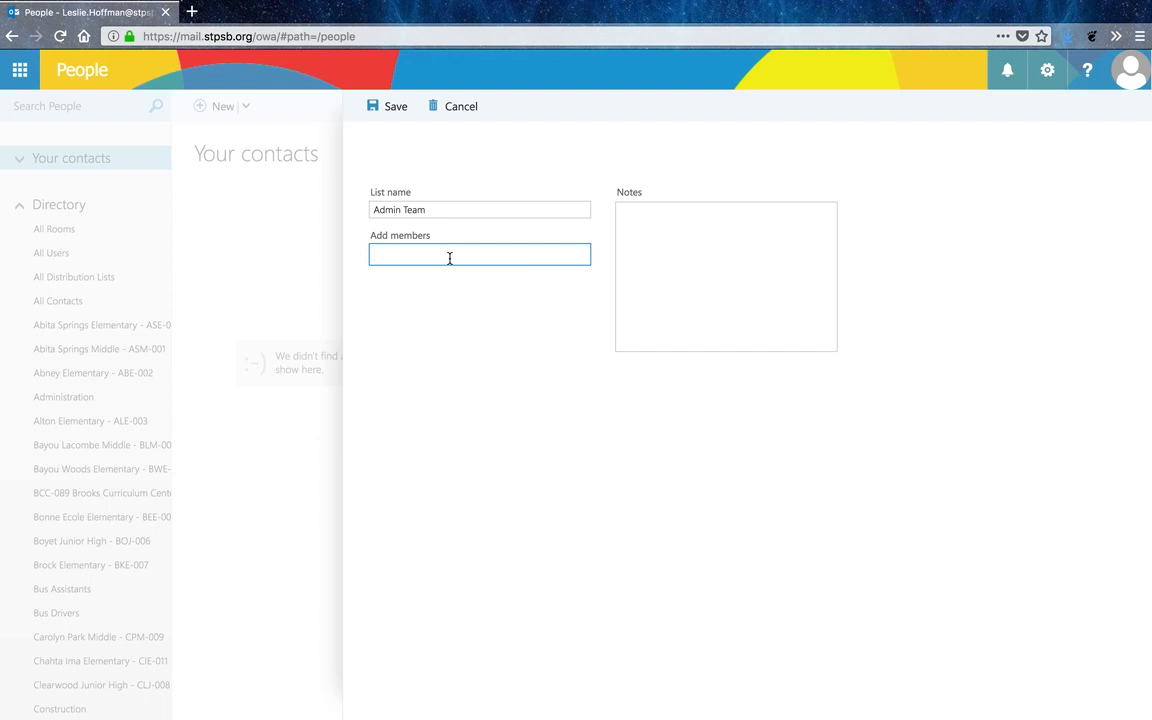
type("apr")
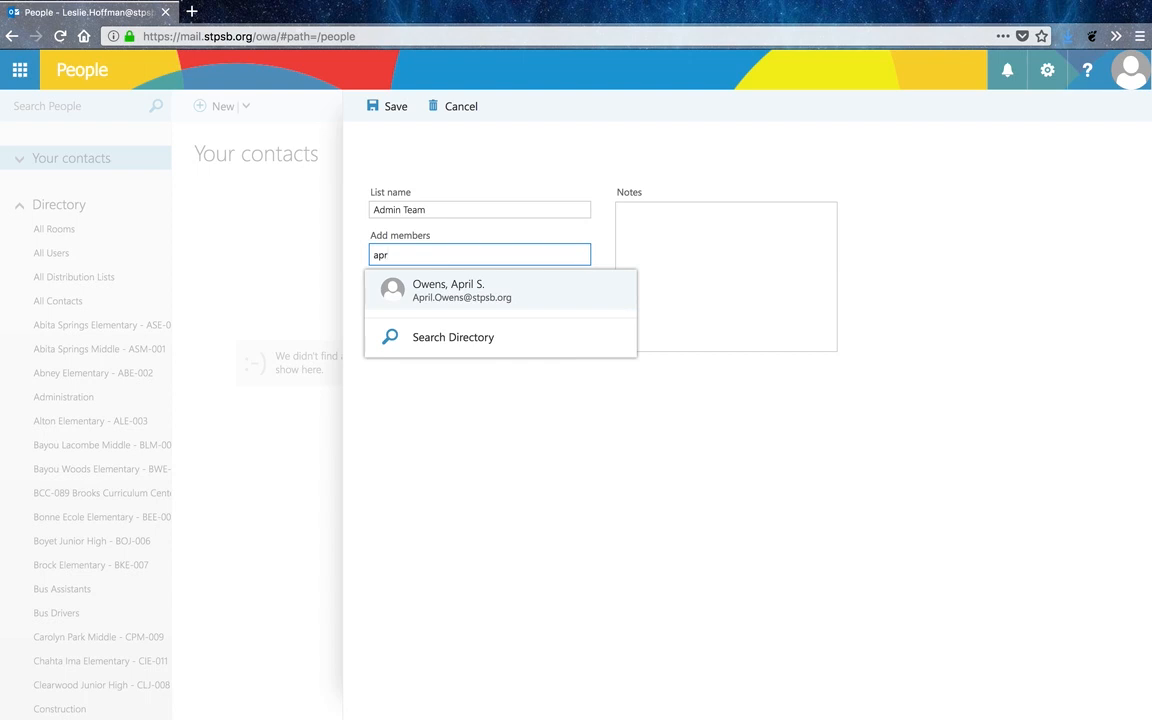
key("Return")
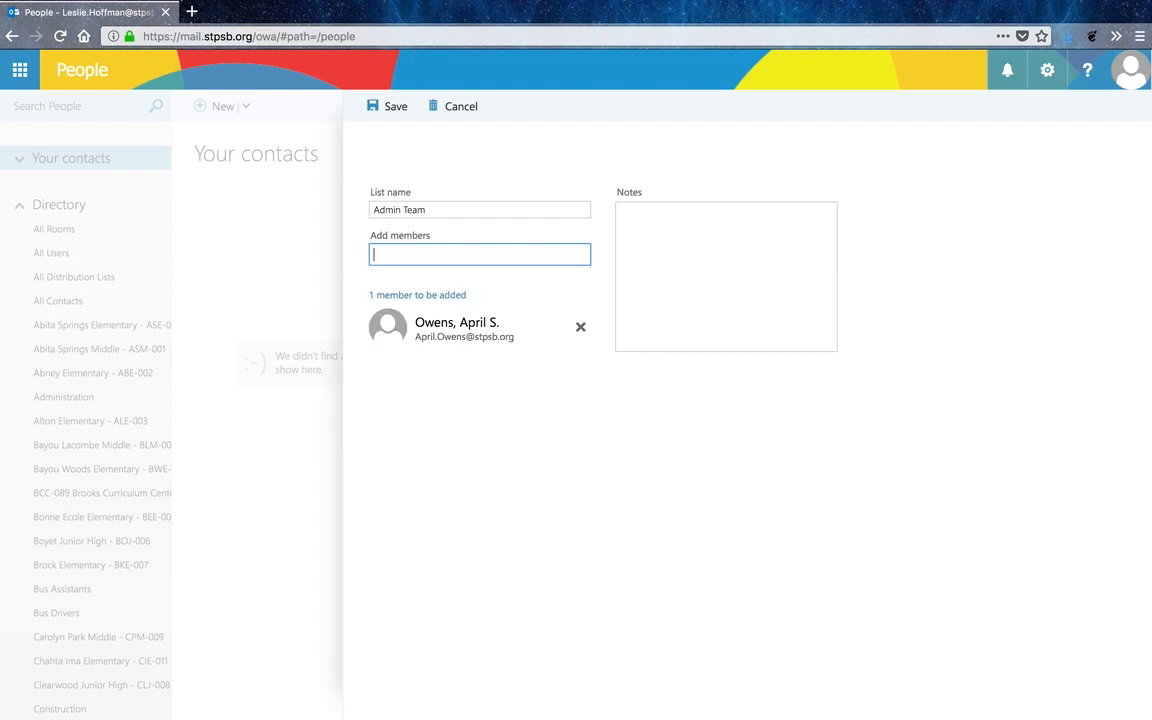
Add three more staff members to the Admin Team contact list and save the list.
type("kel")
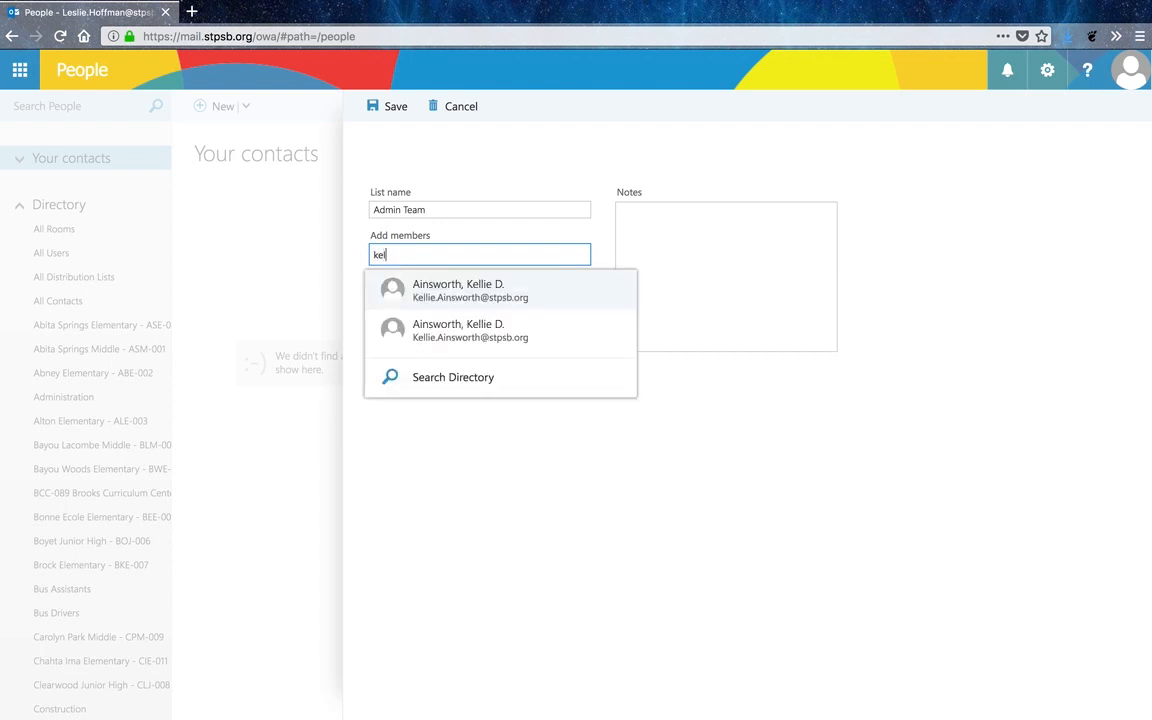
key("Return")
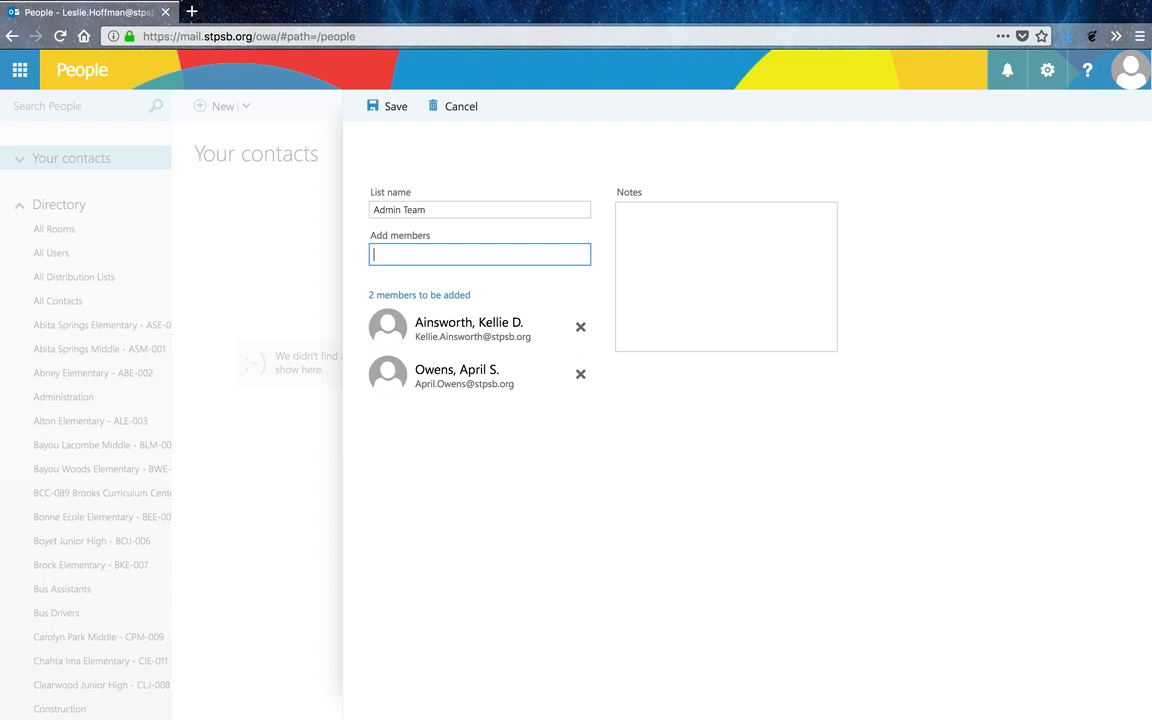
type("rach")
key("Return")
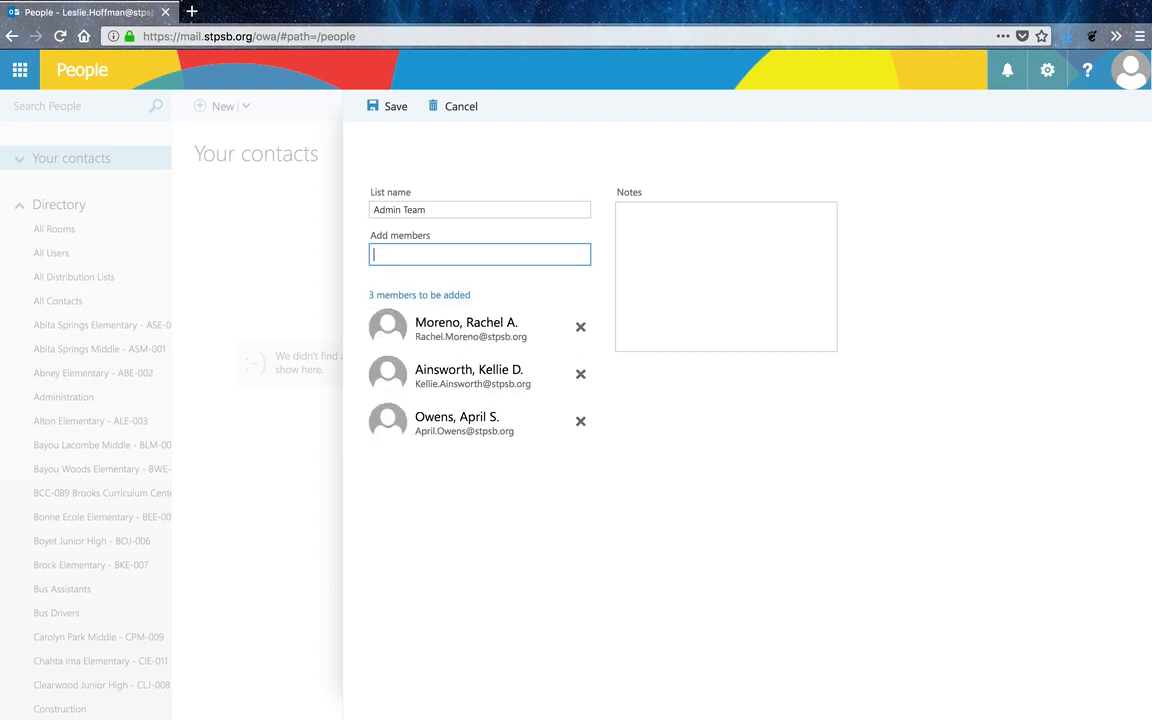
type("camr")
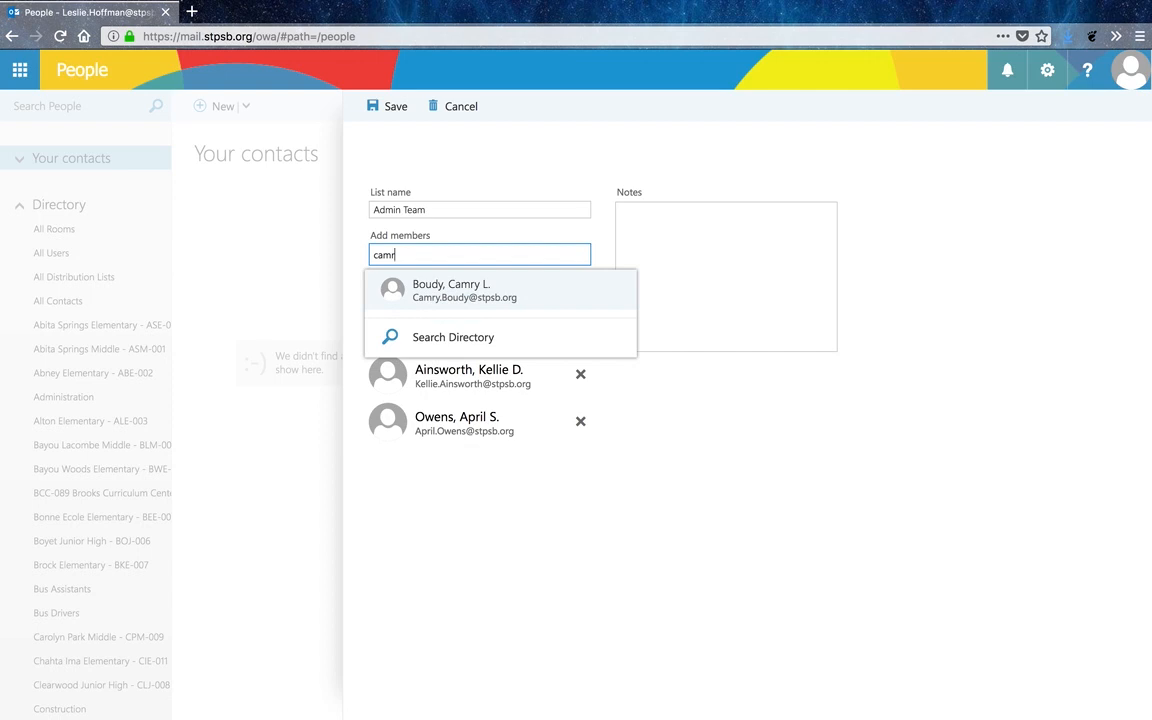
key("Return")
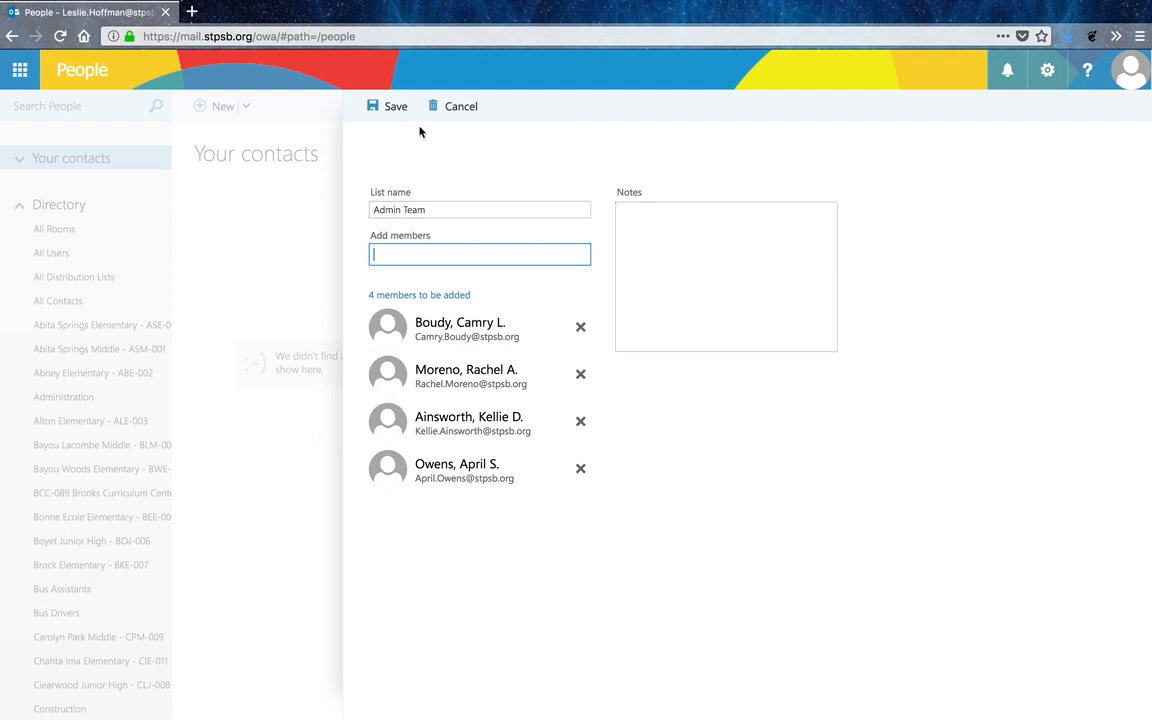
left_click(385, 107)
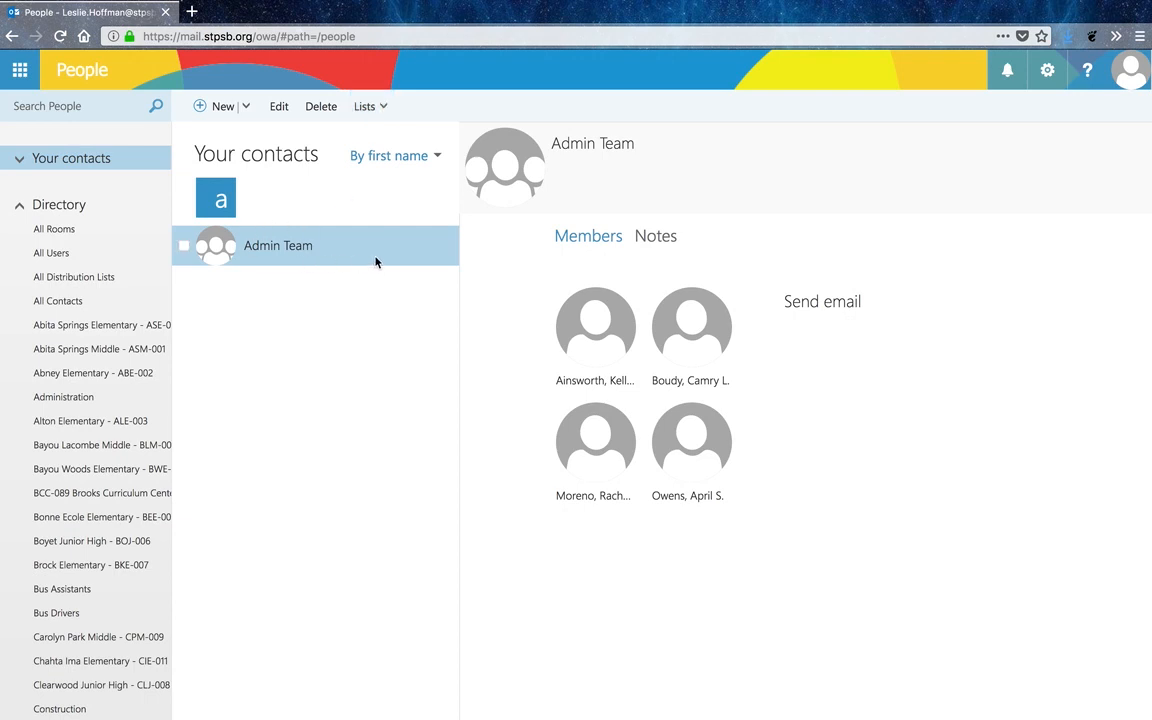
Start another contact list in Your contacts and name it Kindergarten Teachers.
left_click(244, 106)
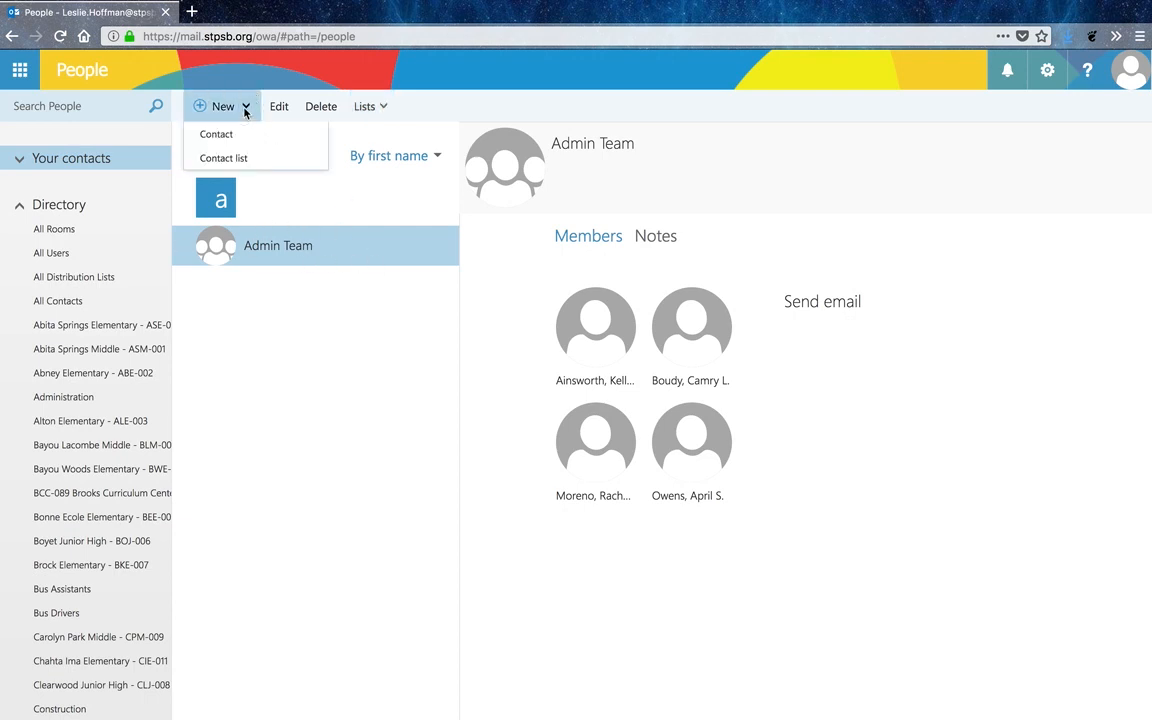
left_click(222, 158)
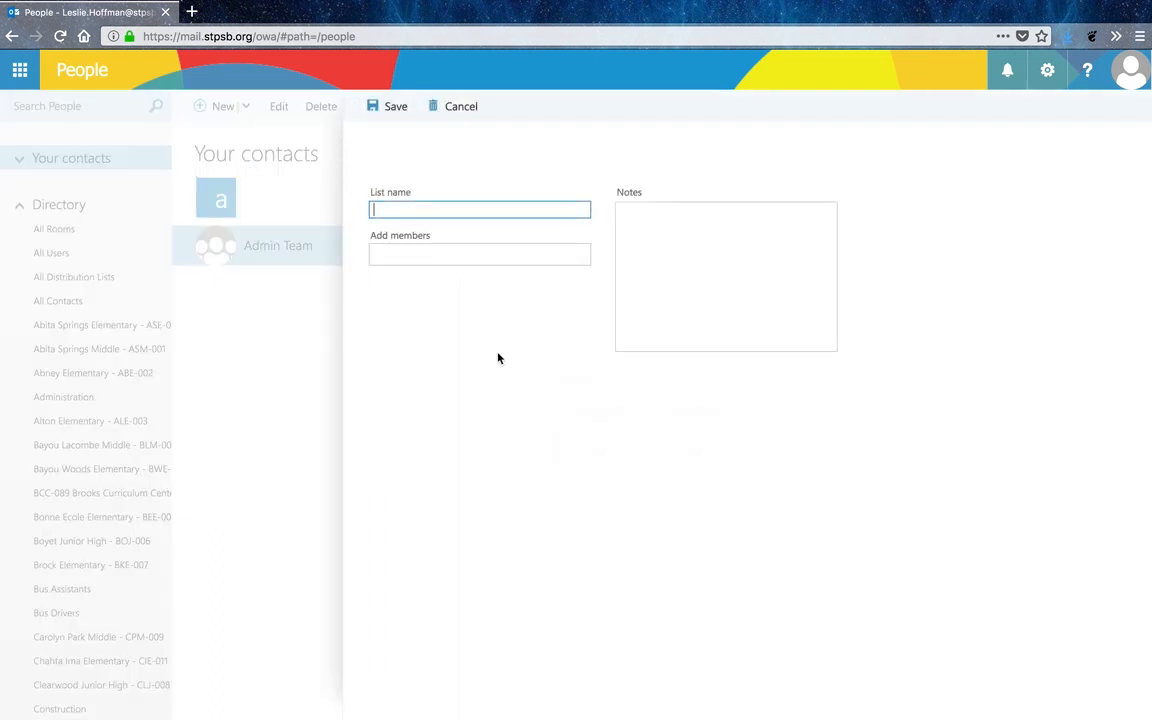
type("Kindergarten Teachers")
left_click(494, 256)
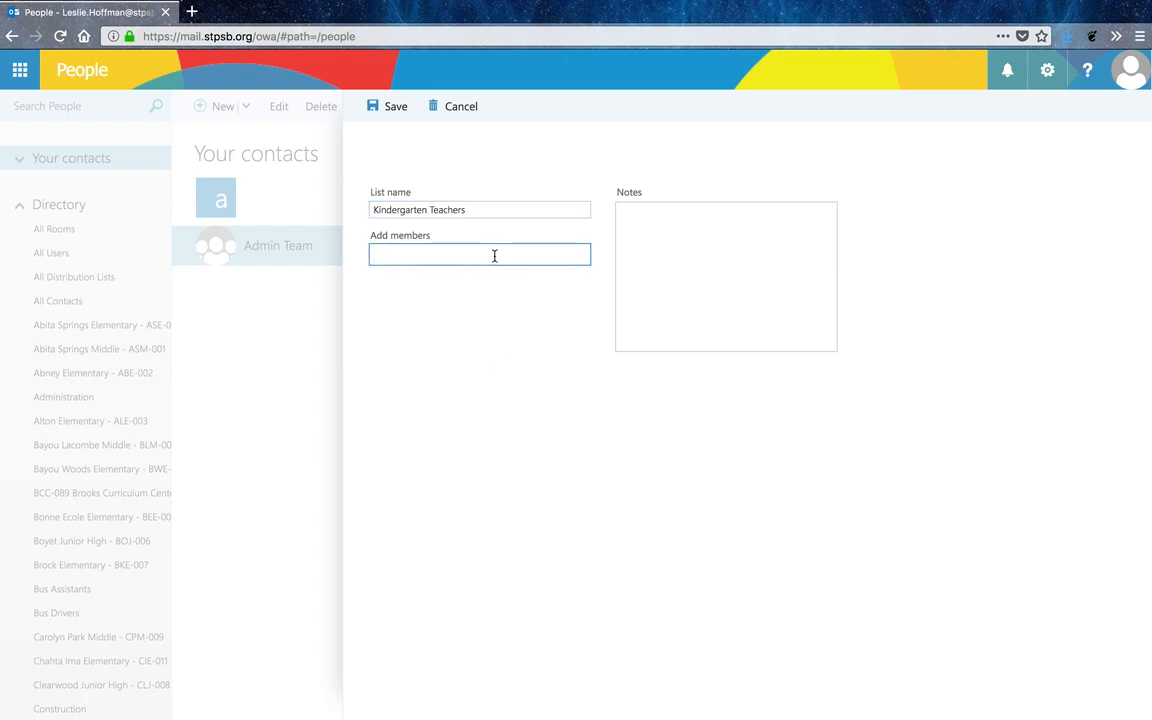
Add the six kindergarten teachers as members of the Kindergarten Teachers list and save the list.
type("abn")
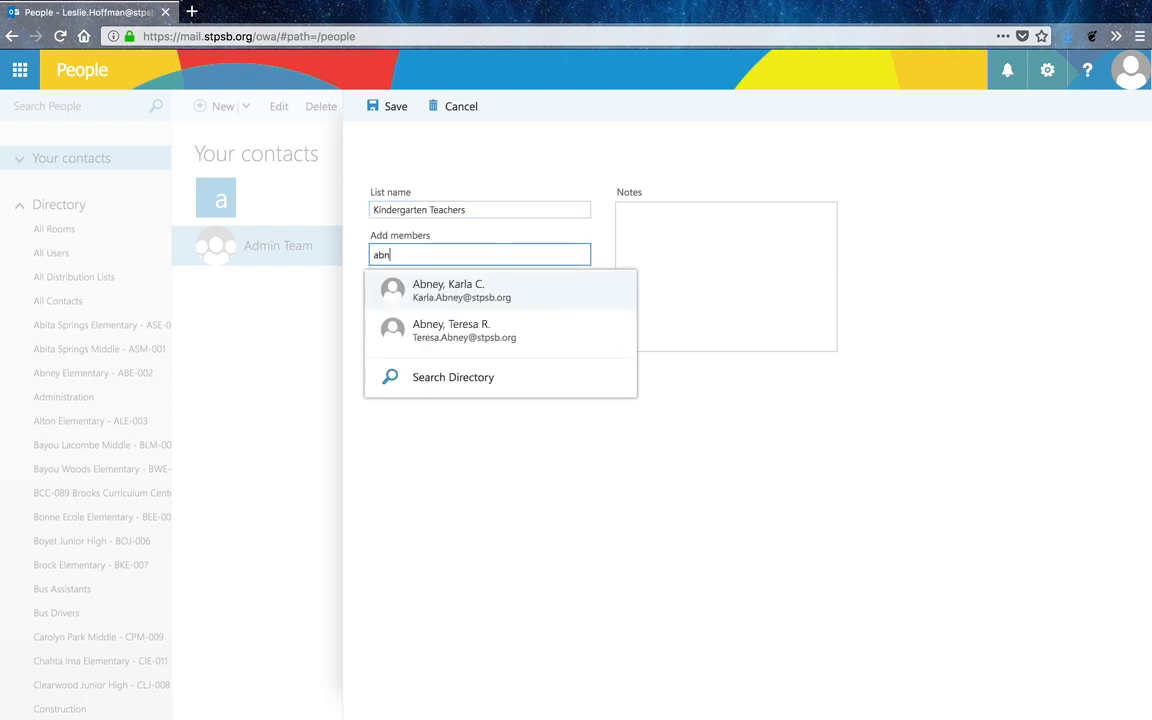
left_click(465, 293)
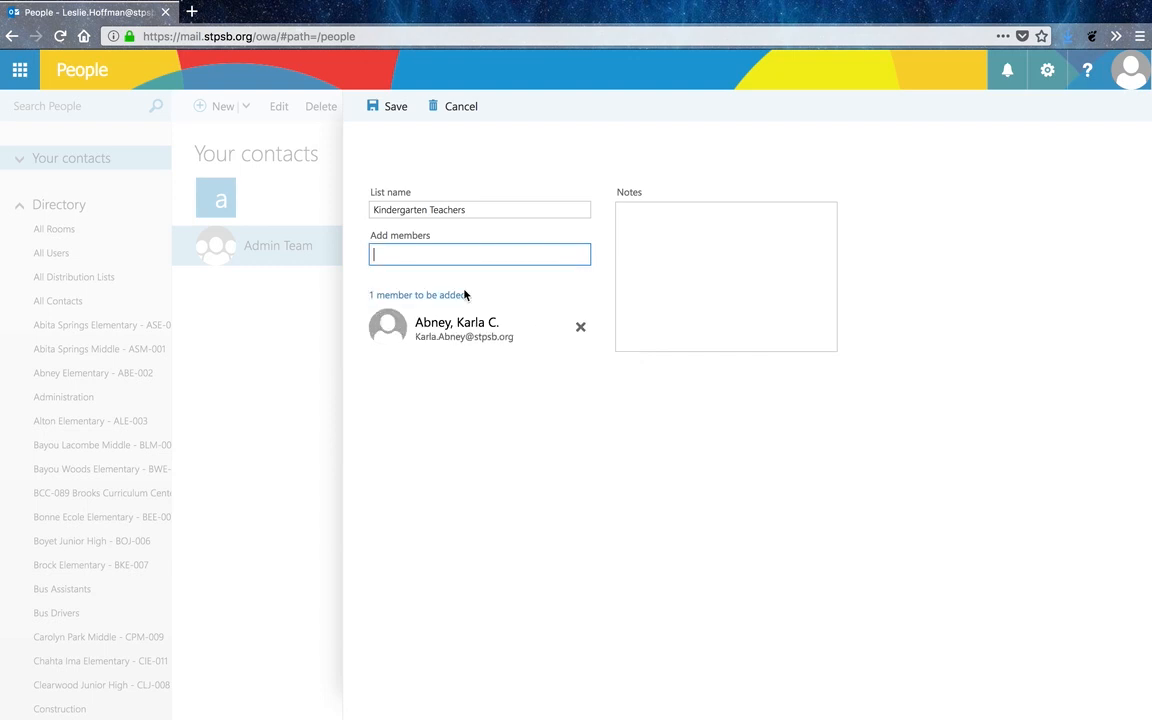
type("bouz")
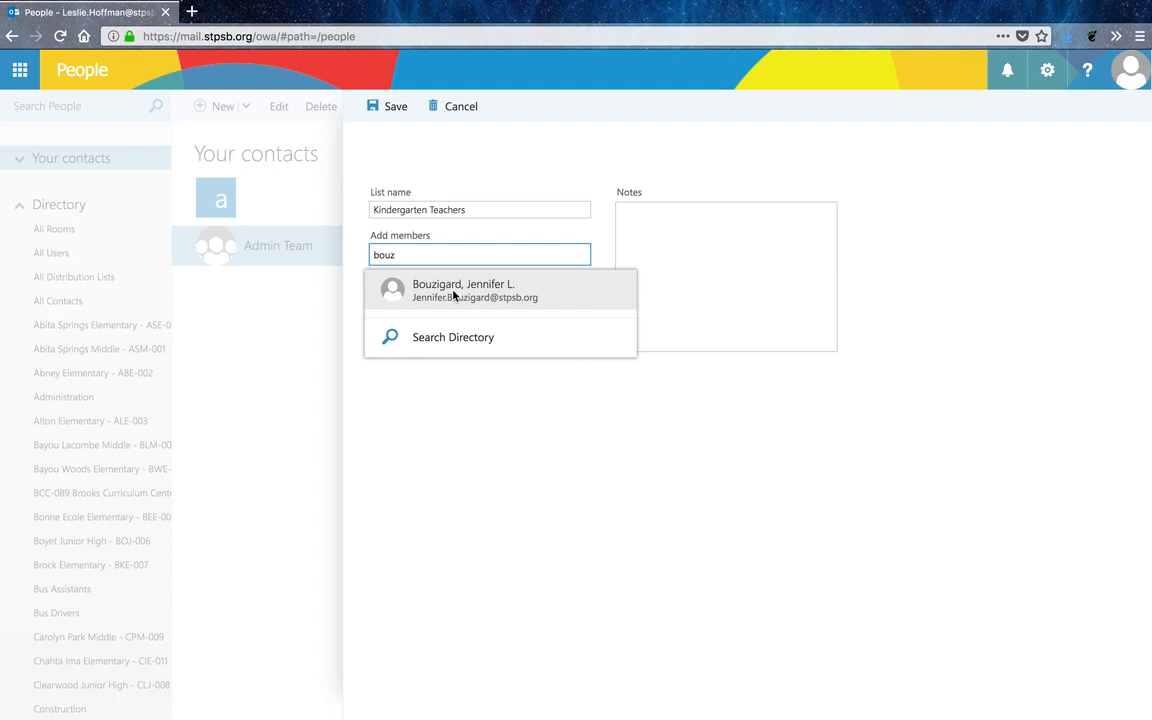
left_click(455, 294)
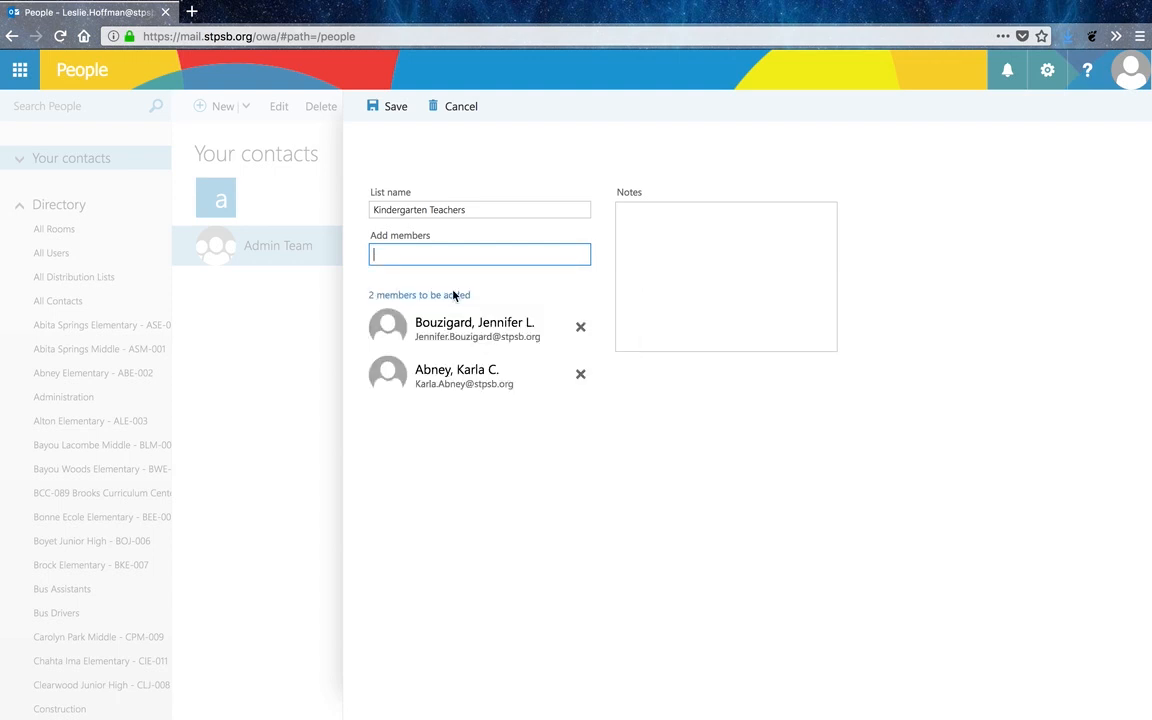
type("dono")
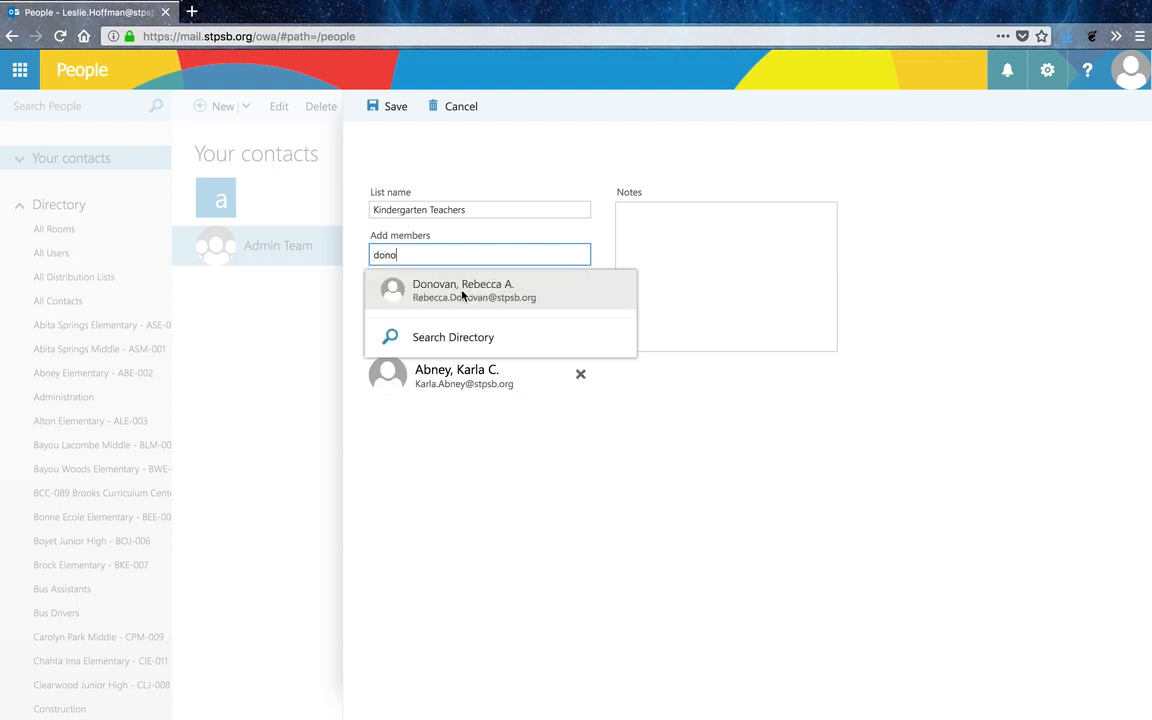
left_click(462, 293)
type("homb")
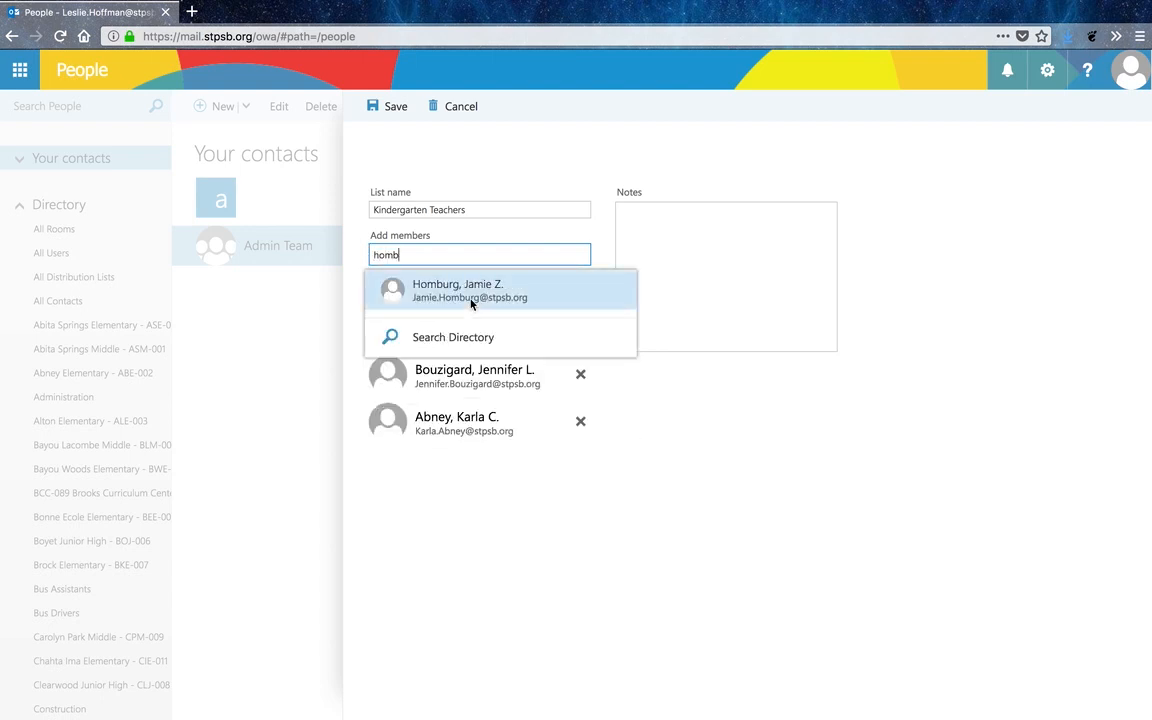
left_click(471, 299)
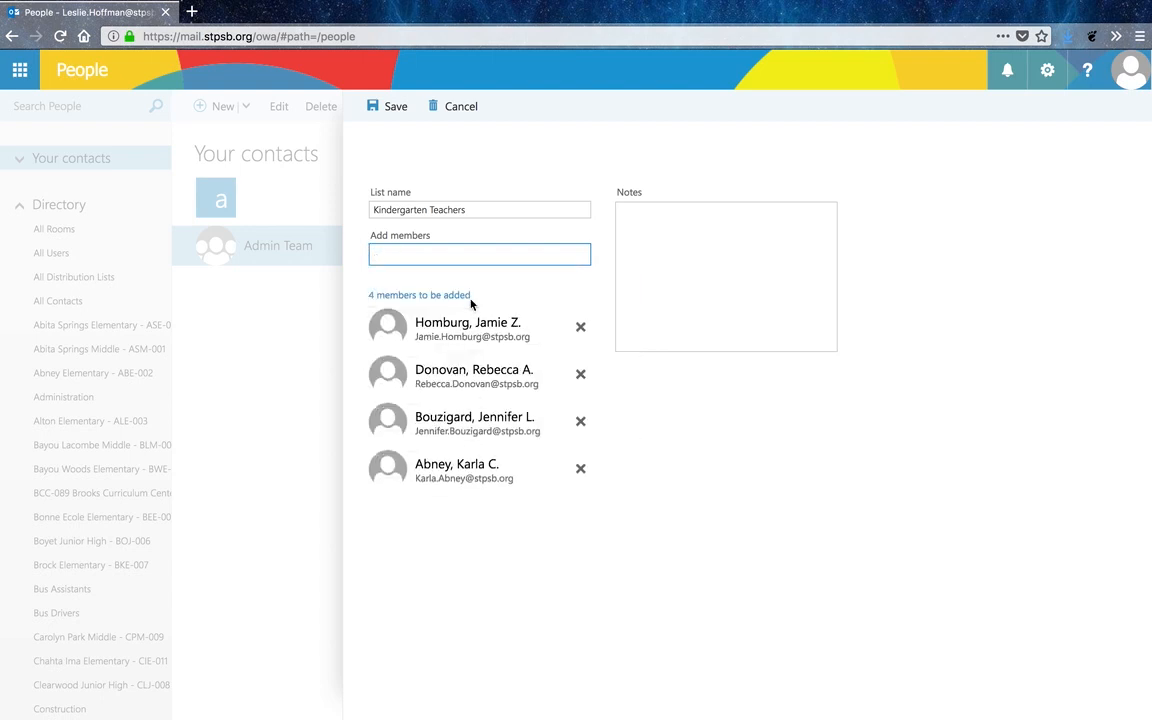
type("peop")
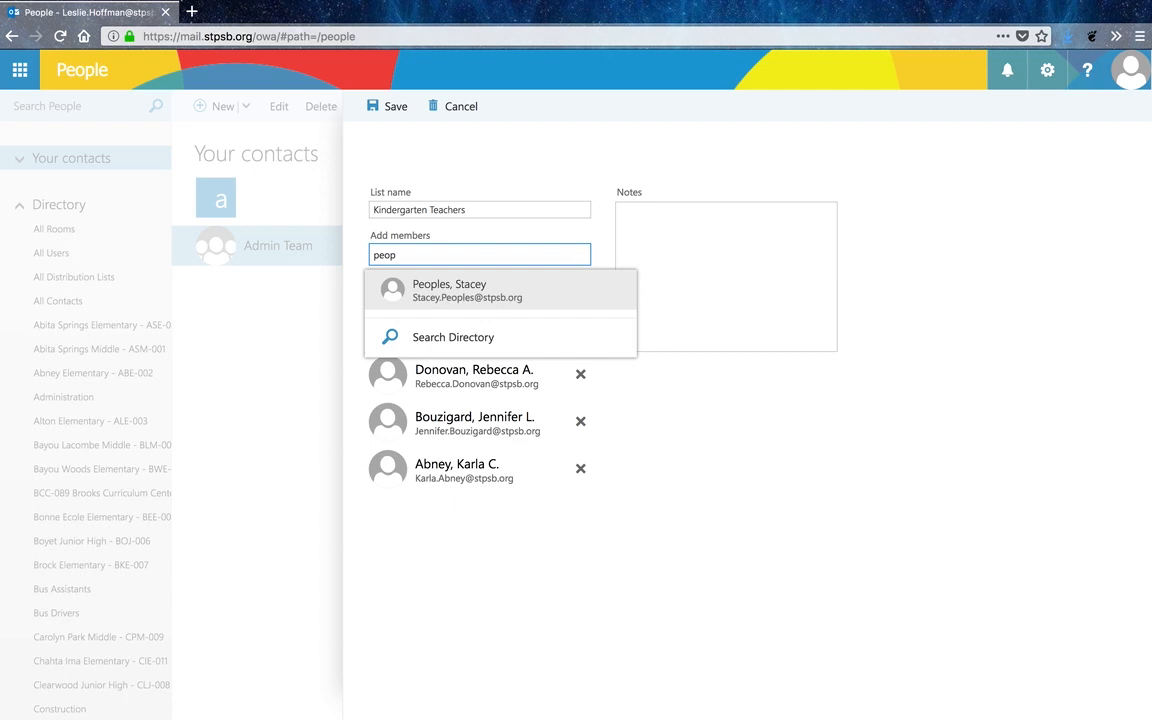
left_click(463, 298)
type("secr")
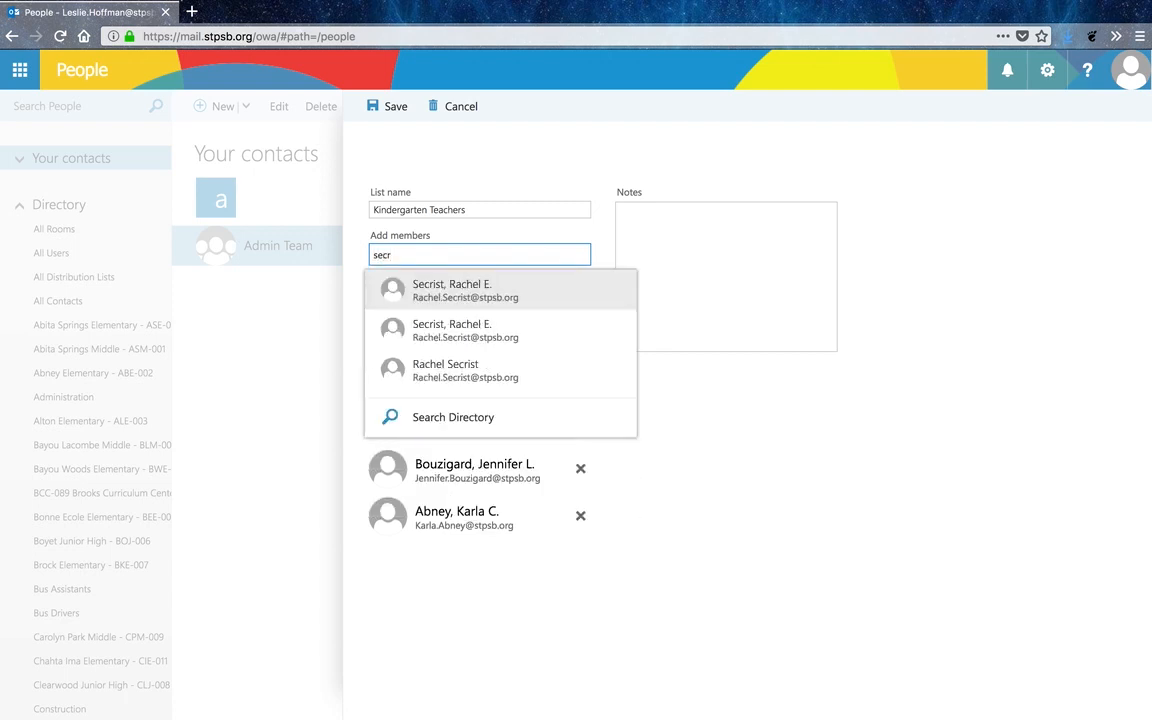
left_click(466, 293)
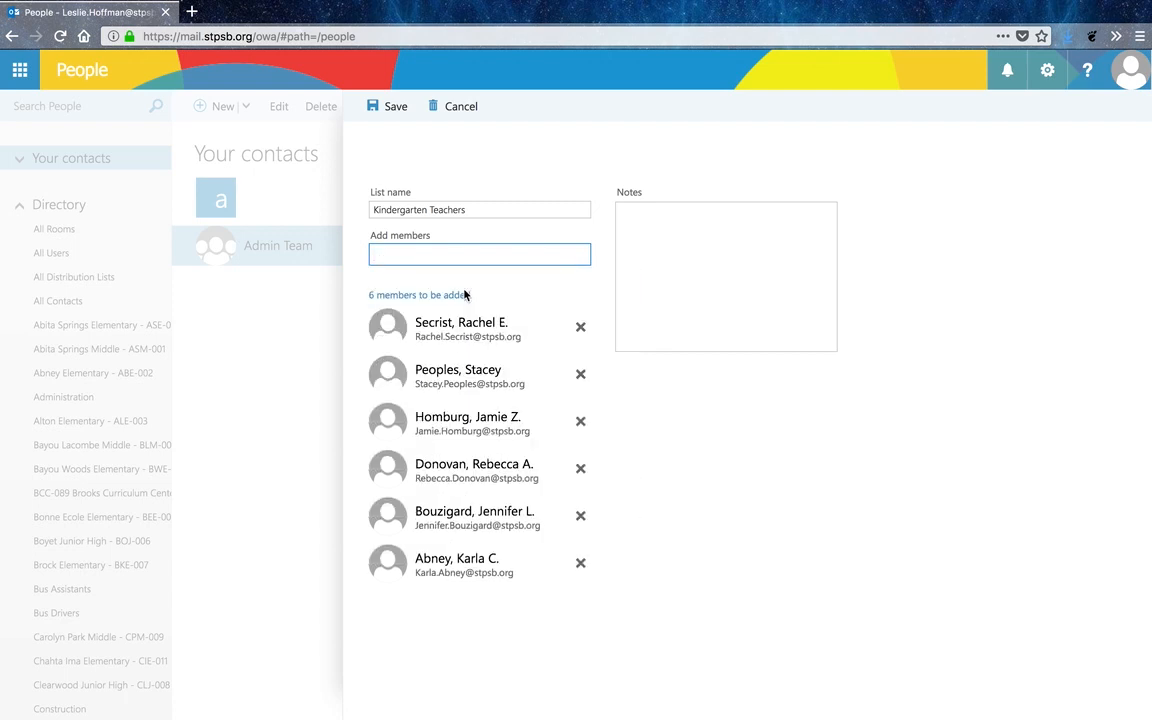
left_click(396, 107)
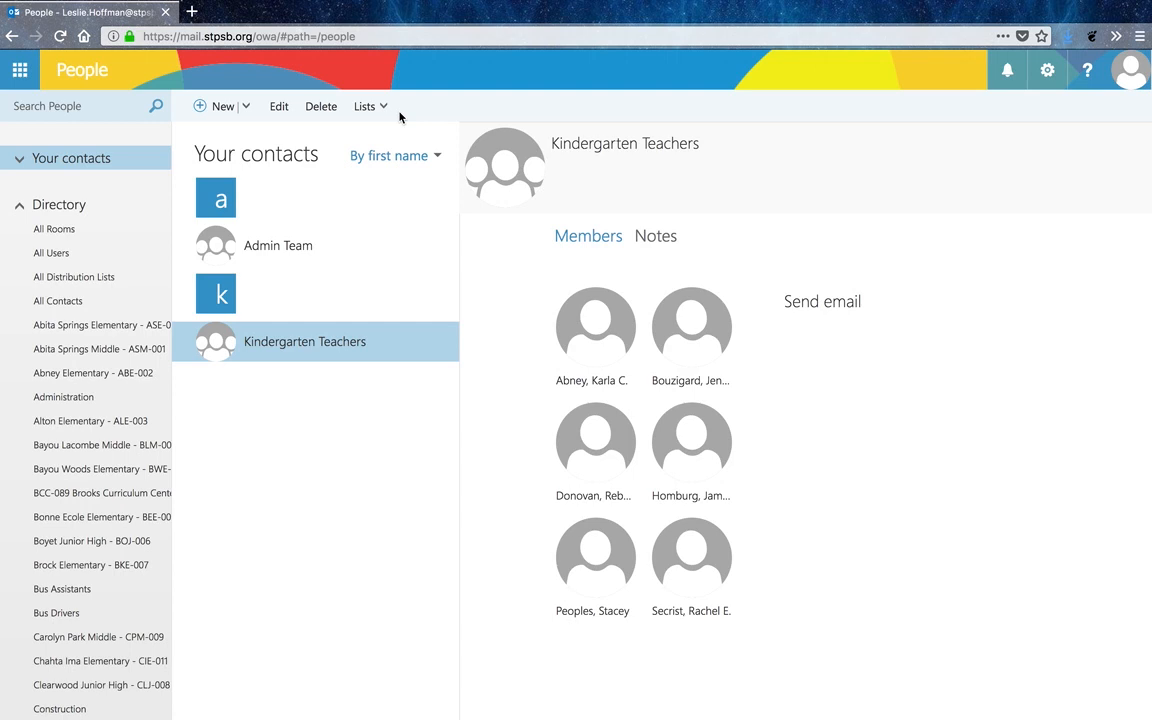
Send an email to the Kindergarten Teachers list with subject "Hello!" and message "Shout out to our amazing K team!".
left_click(797, 310)
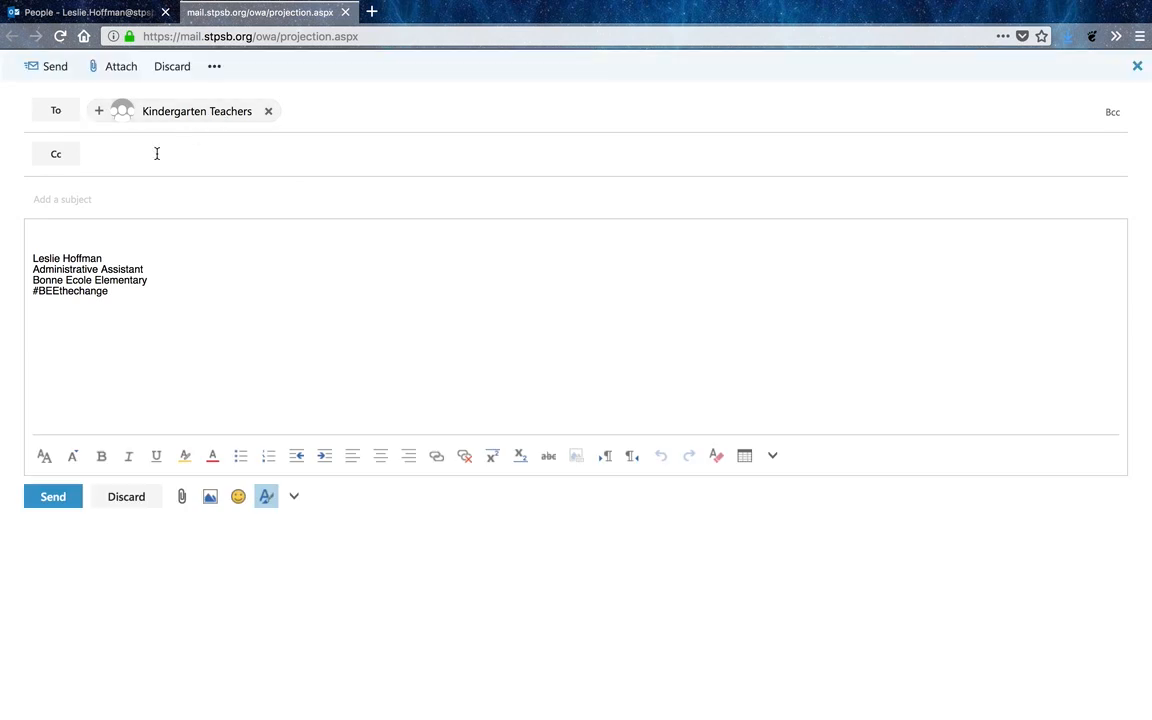
left_click(88, 202)
type("Hello!")
key("Tab")
type("Shout")
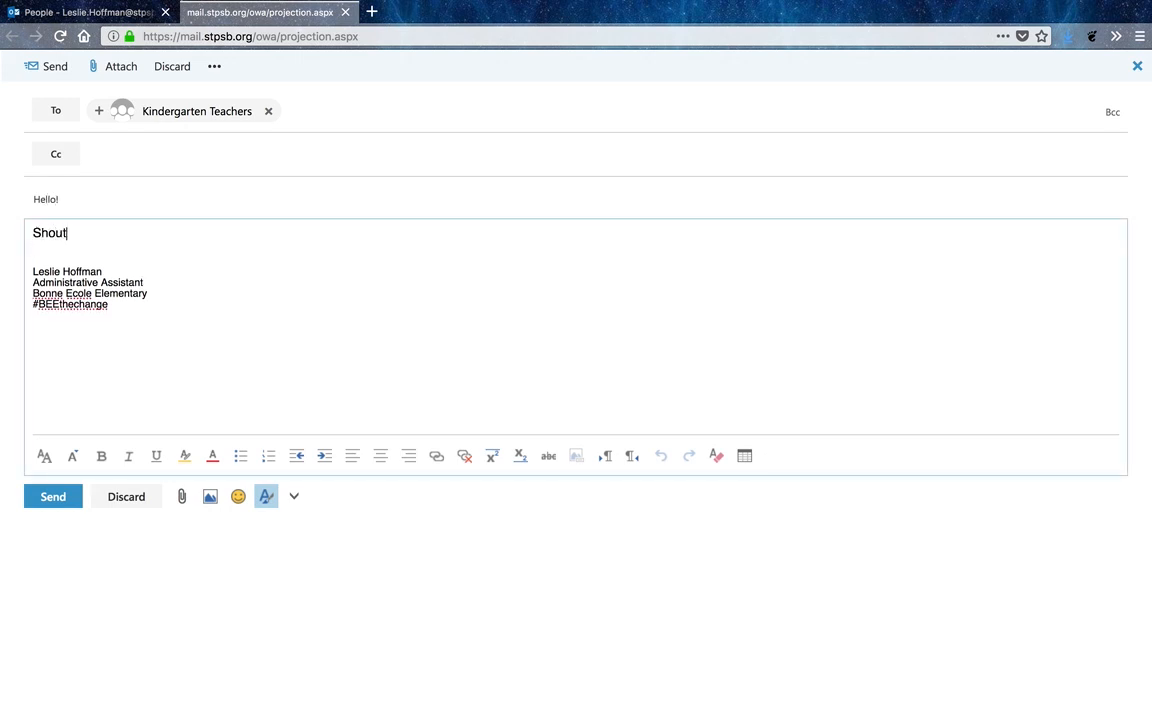
type(" out to our amazing K")
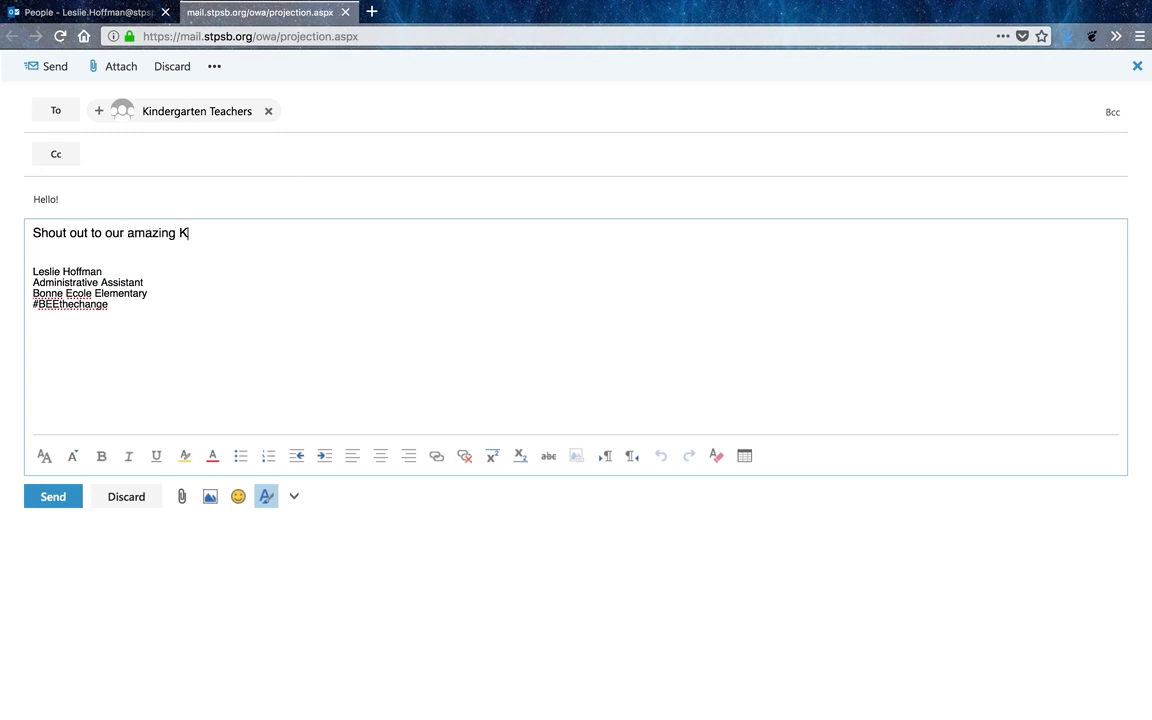
type(" team!")
left_click(50, 74)
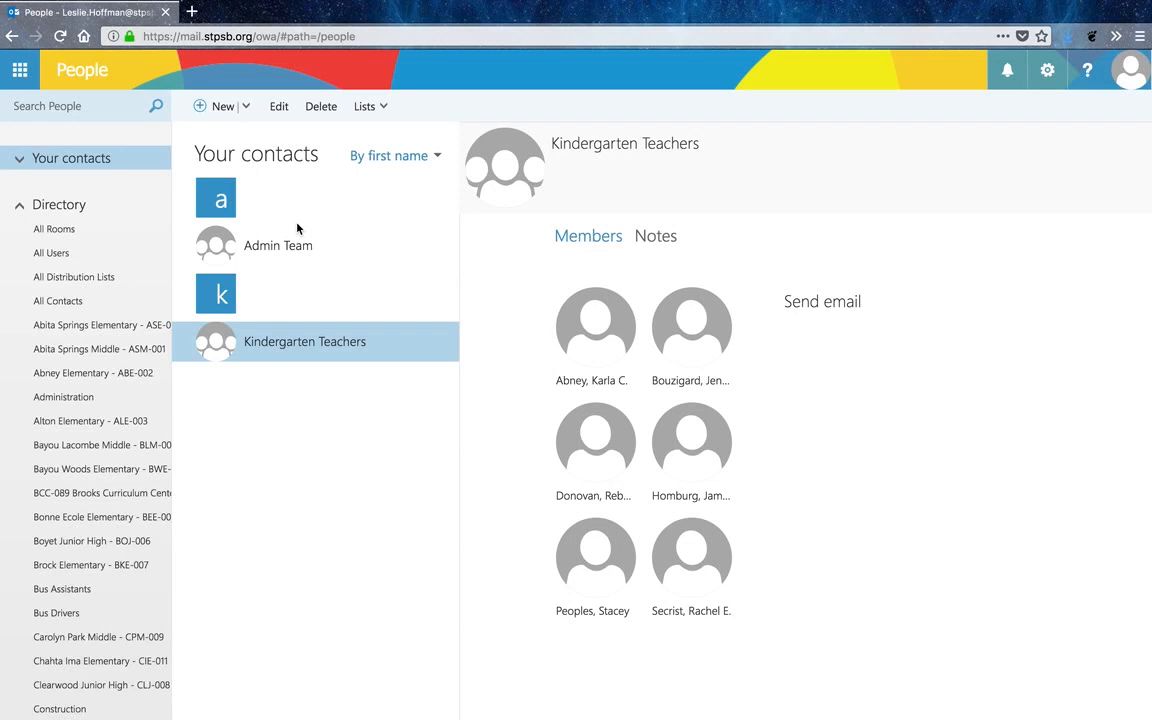
Switch to Calendar and start a new event titled "Parent Conference - M/M" plus the family's surname, located in Rm. 61.
left_click(19, 74)
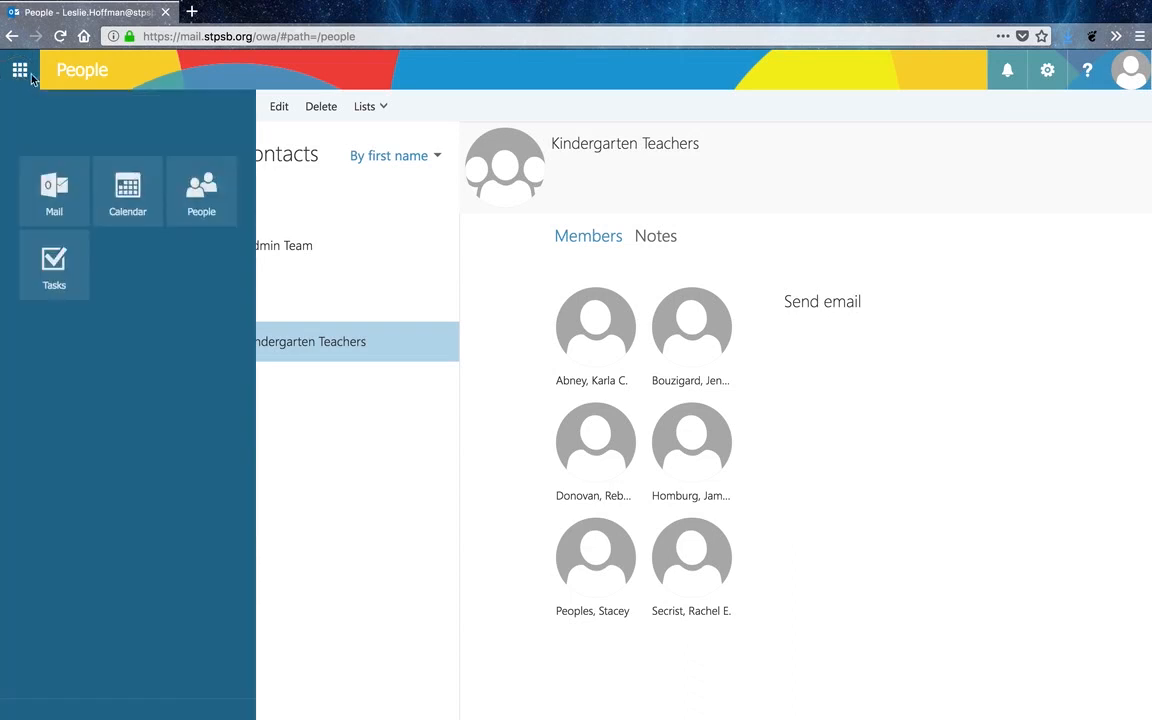
left_click(124, 179)
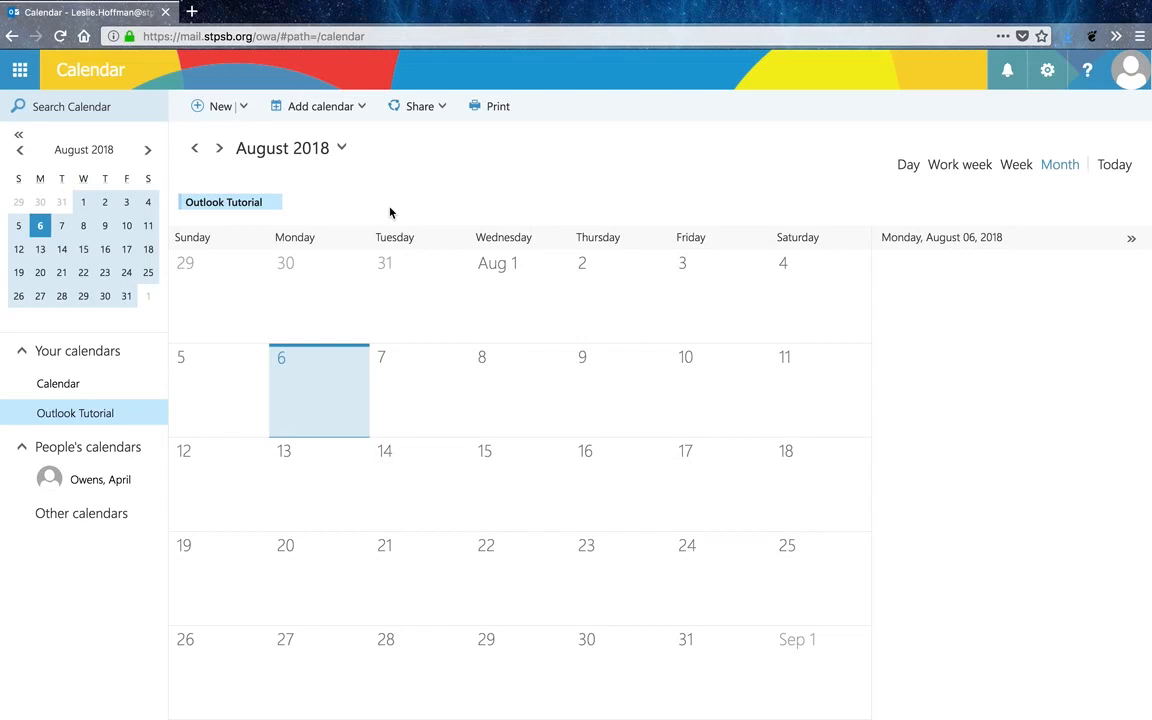
left_click(246, 109)
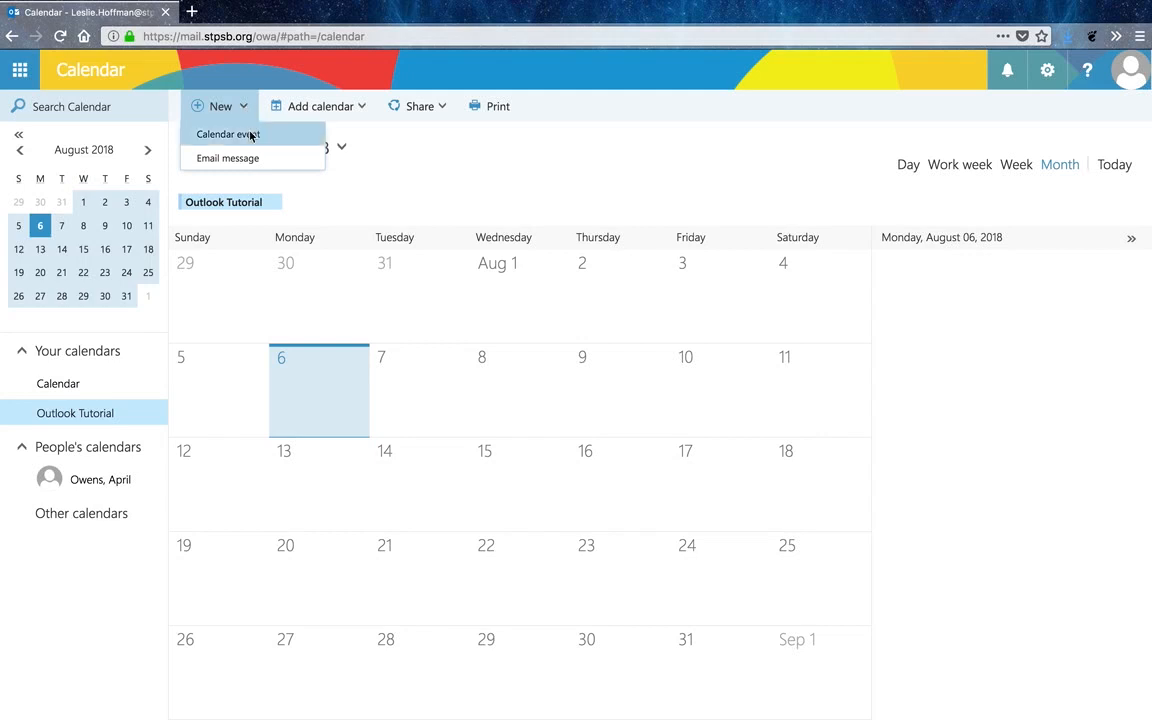
left_click(250, 135)
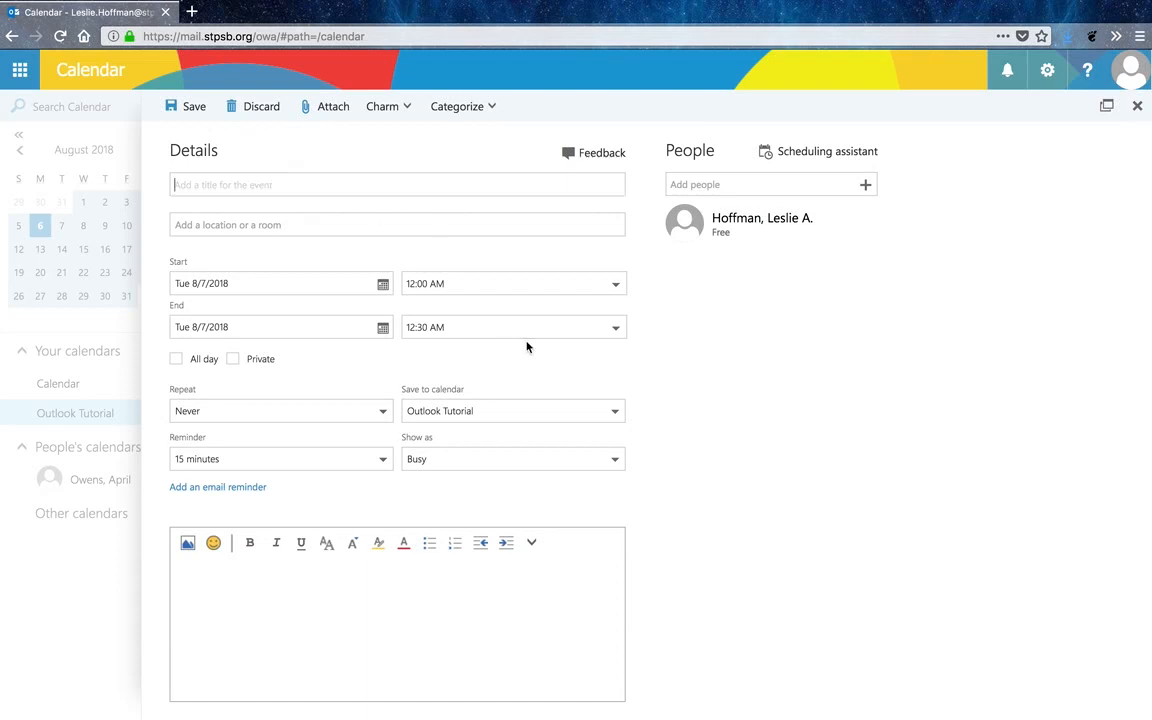
type("Parent Conference - M/M Smith")
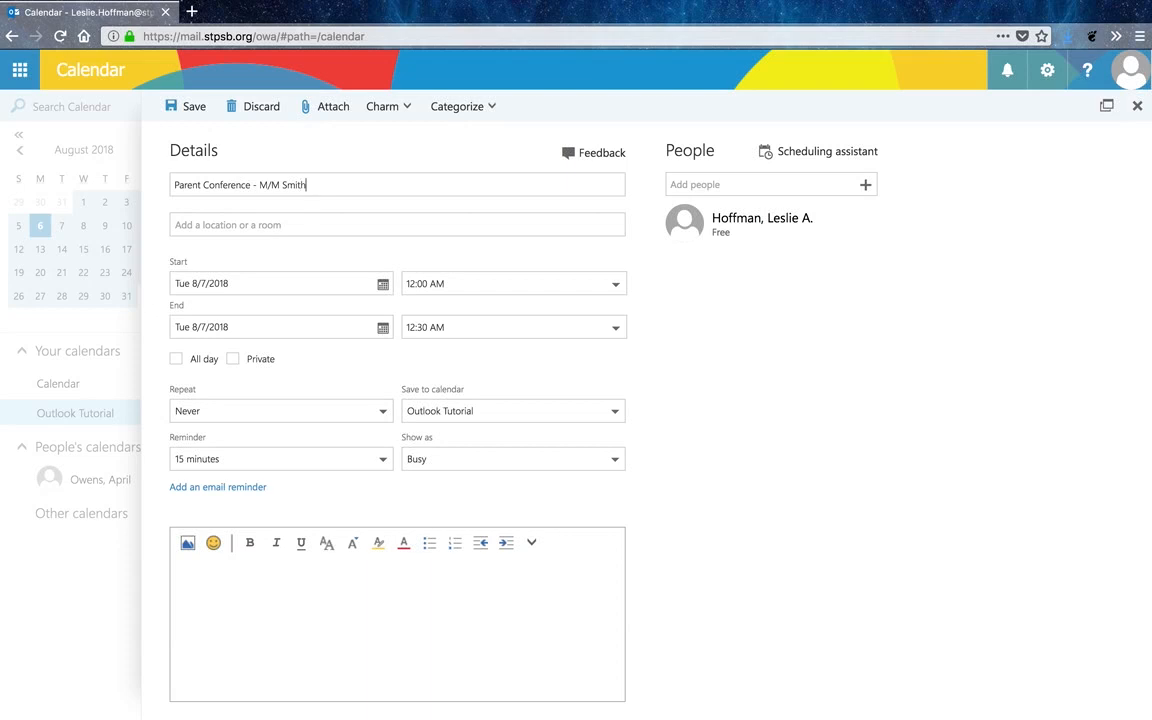
left_click(378, 224)
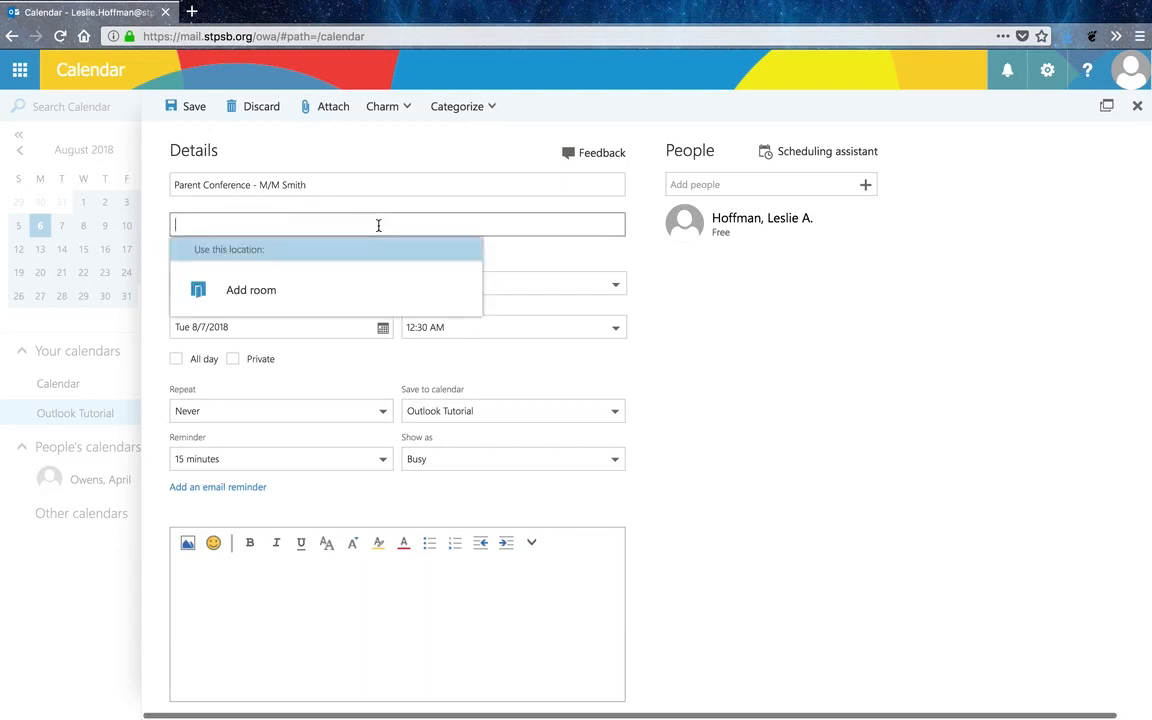
type("Rm. 6")
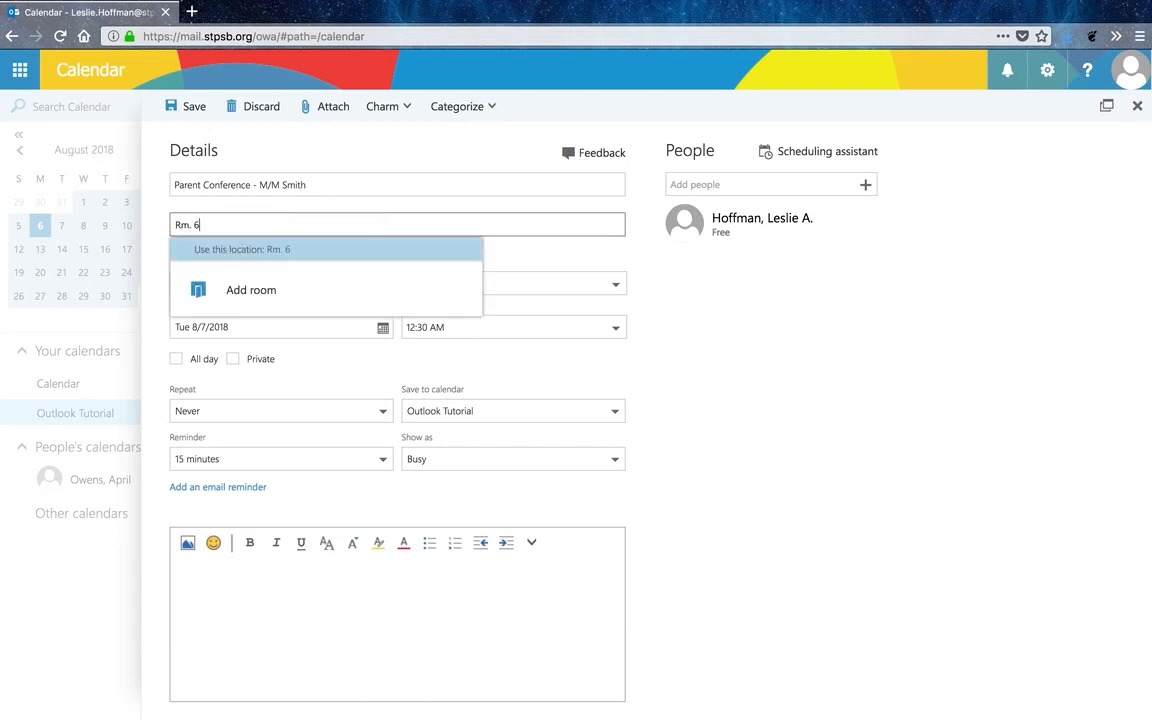
type("1")
left_click(556, 260)
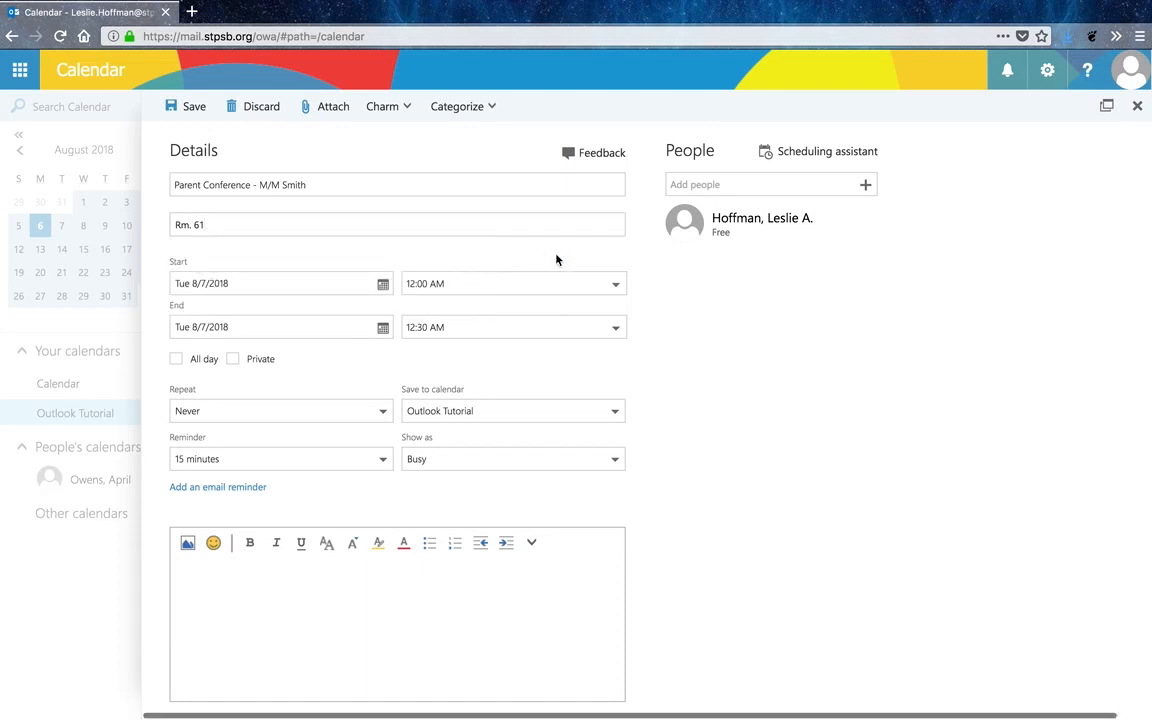
Schedule the parent conference for Mon 8/13/2018 starting at 3:30 PM and set its reminder to 30 minutes.
left_click(388, 289)
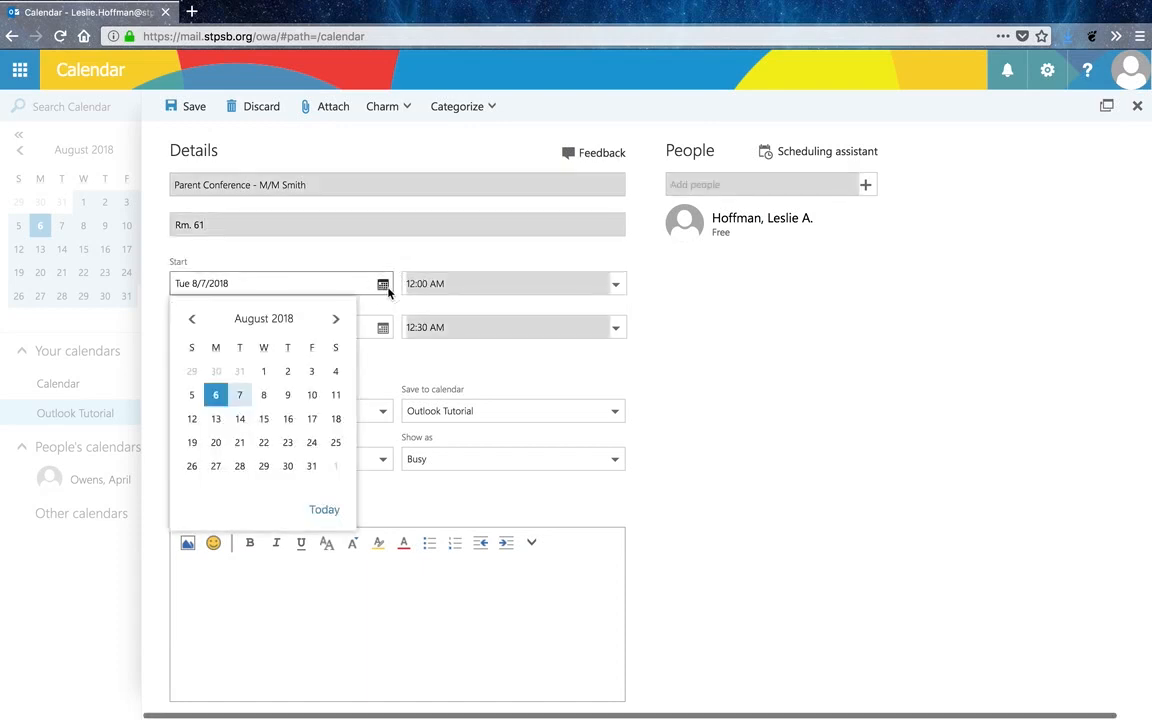
left_click(216, 418)
left_click(619, 286)
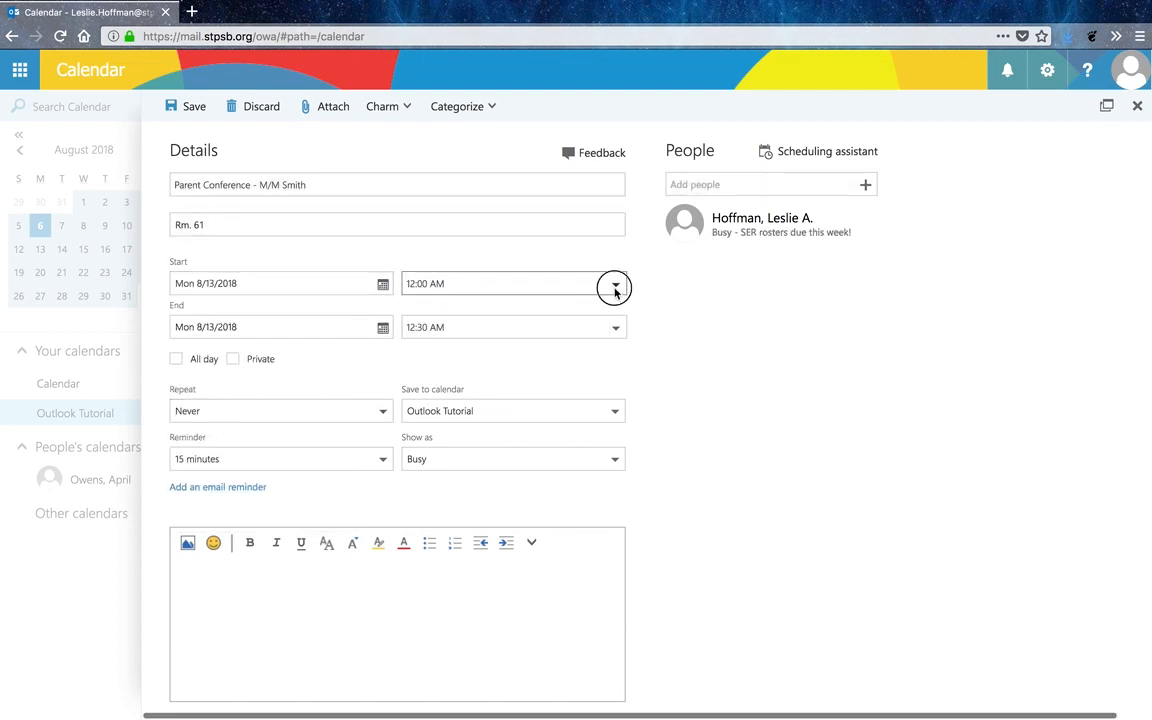
scroll(548, 372, "down", 10)
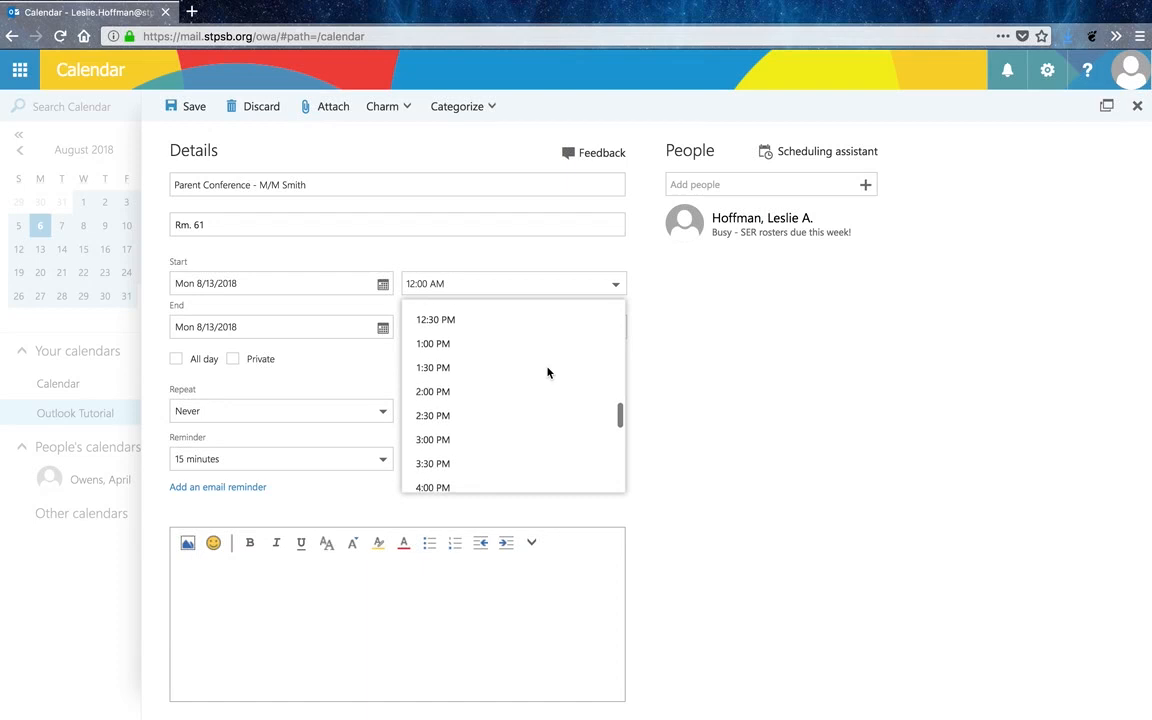
left_click(496, 463)
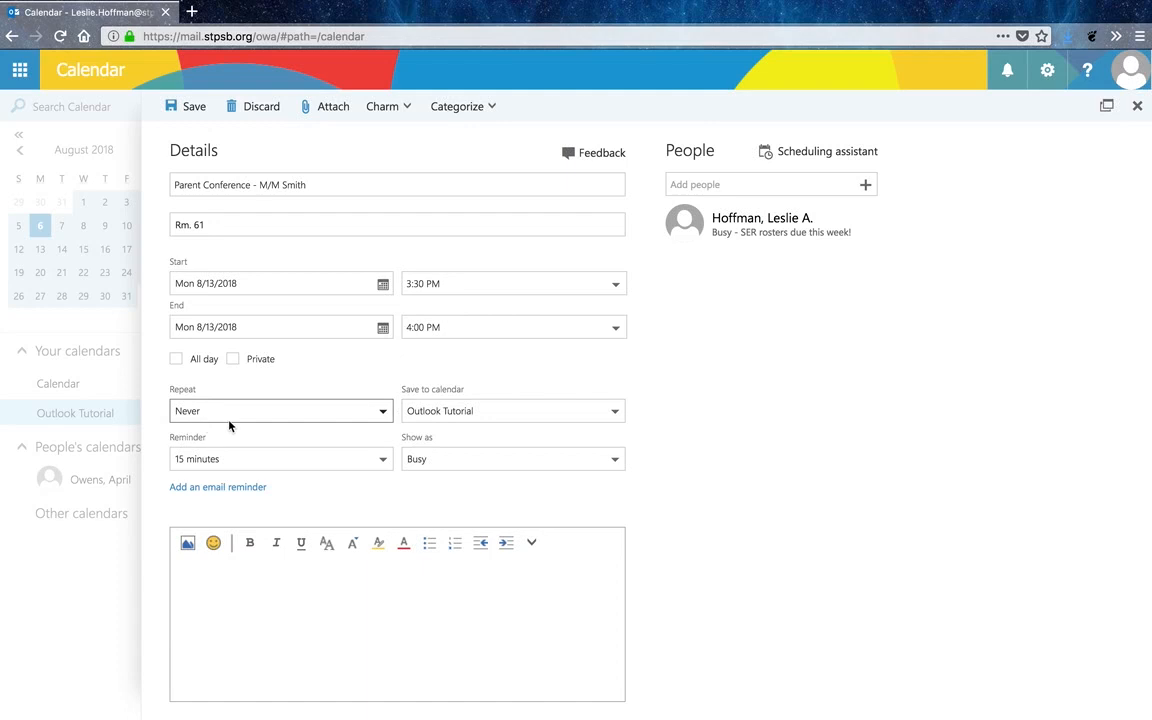
left_click(382, 460)
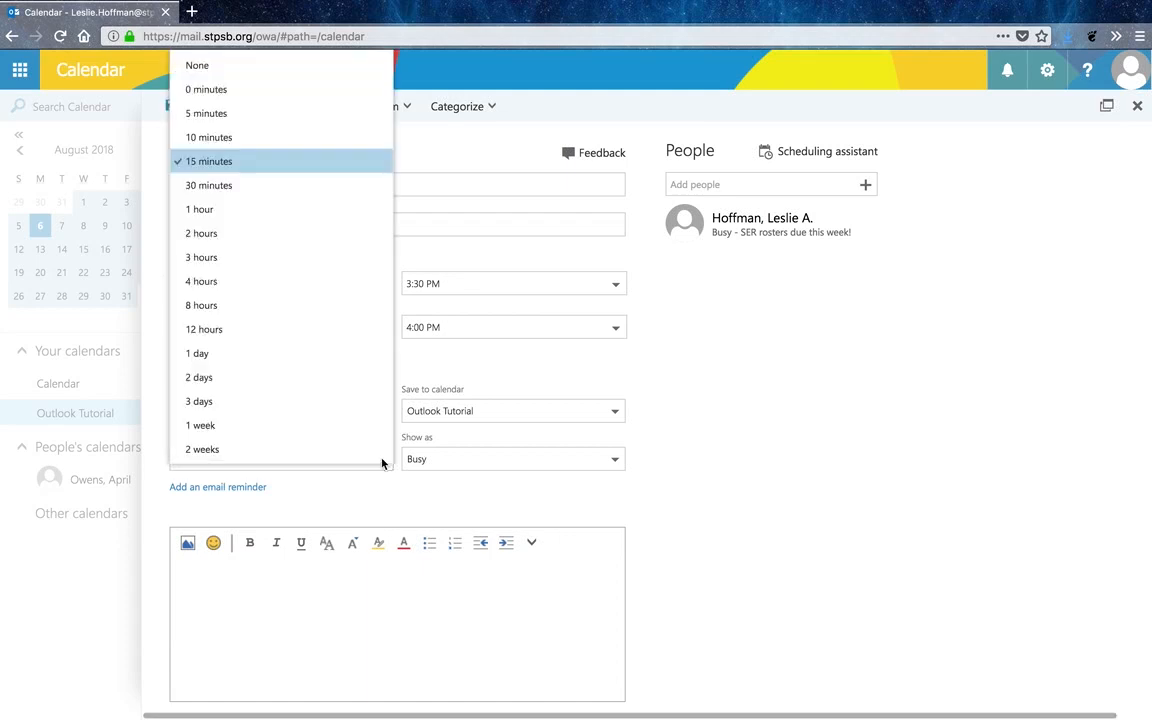
left_click(347, 185)
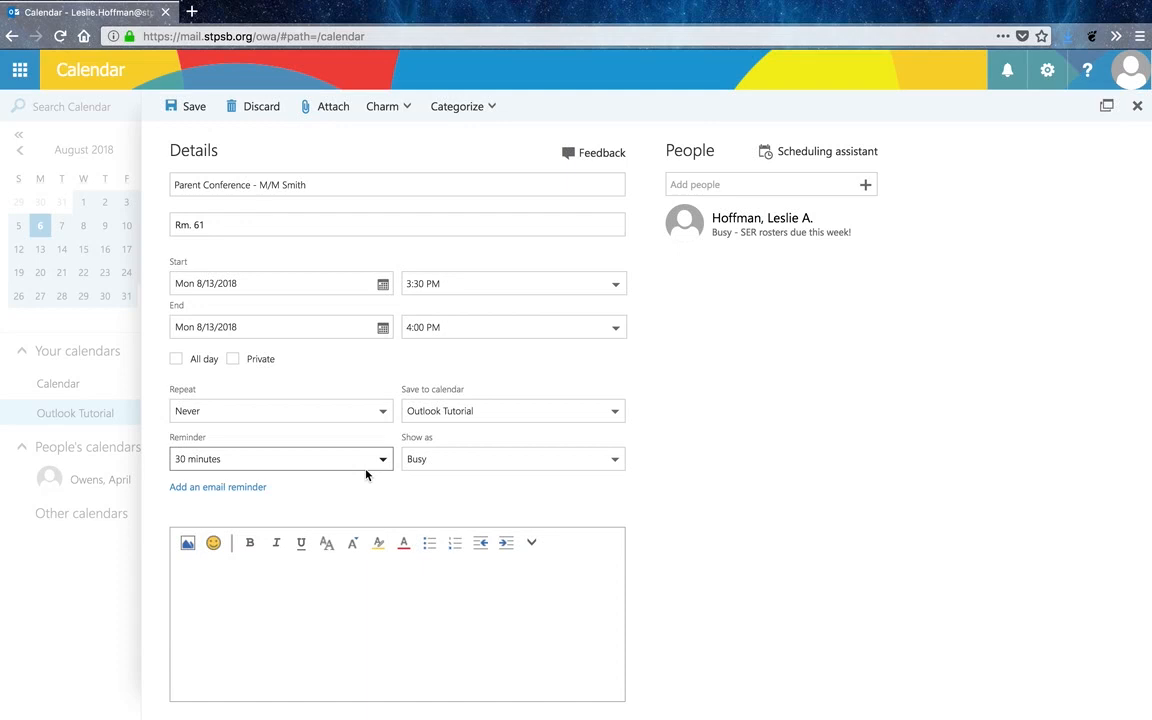
Add an email reminder to Me 1 day before the event with the message "Please remember to bring your parent conference form!".
left_click(245, 490)
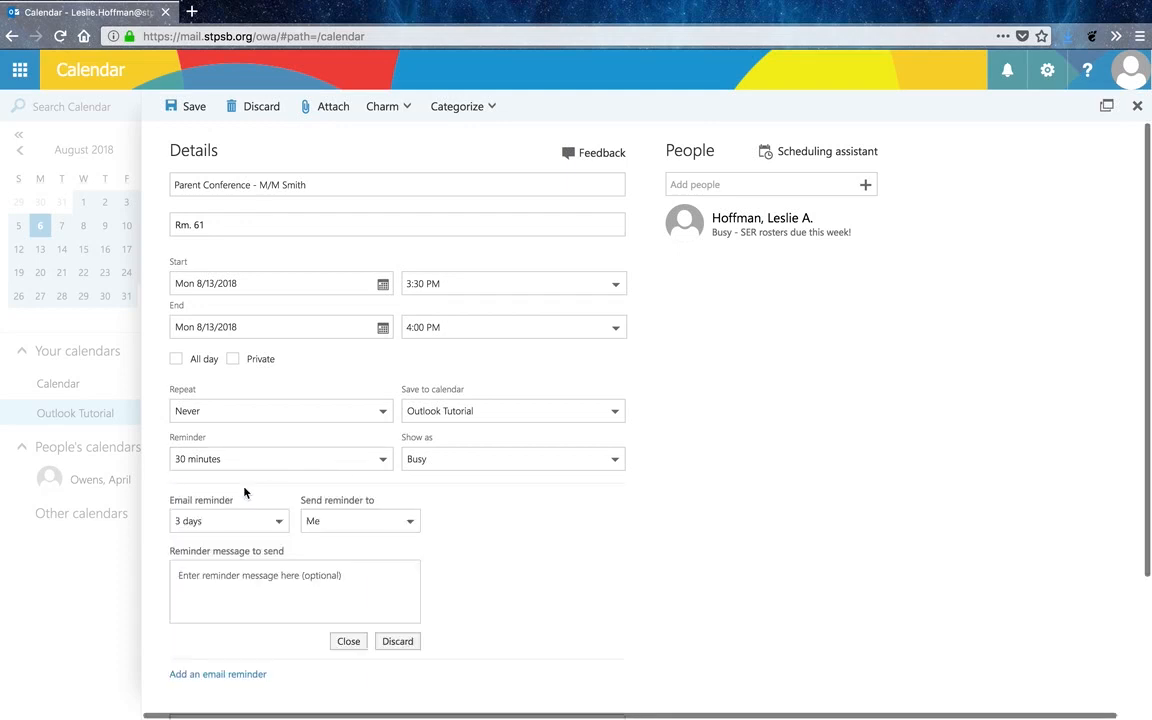
left_click(280, 522)
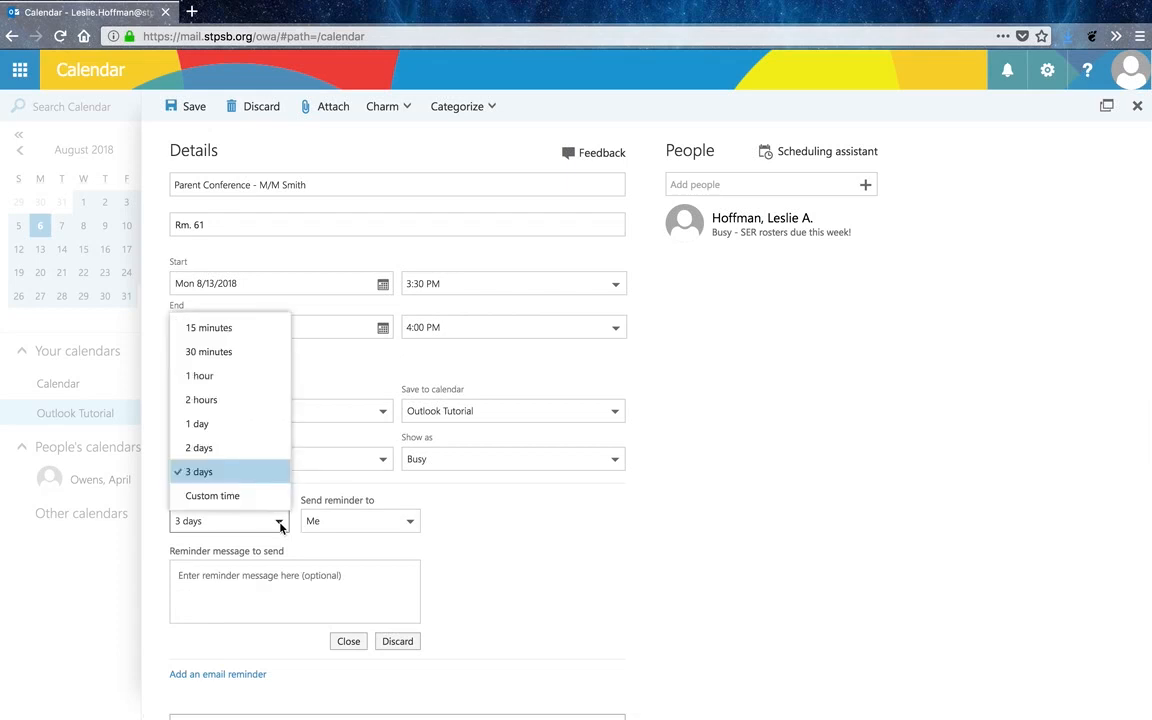
left_click(266, 423)
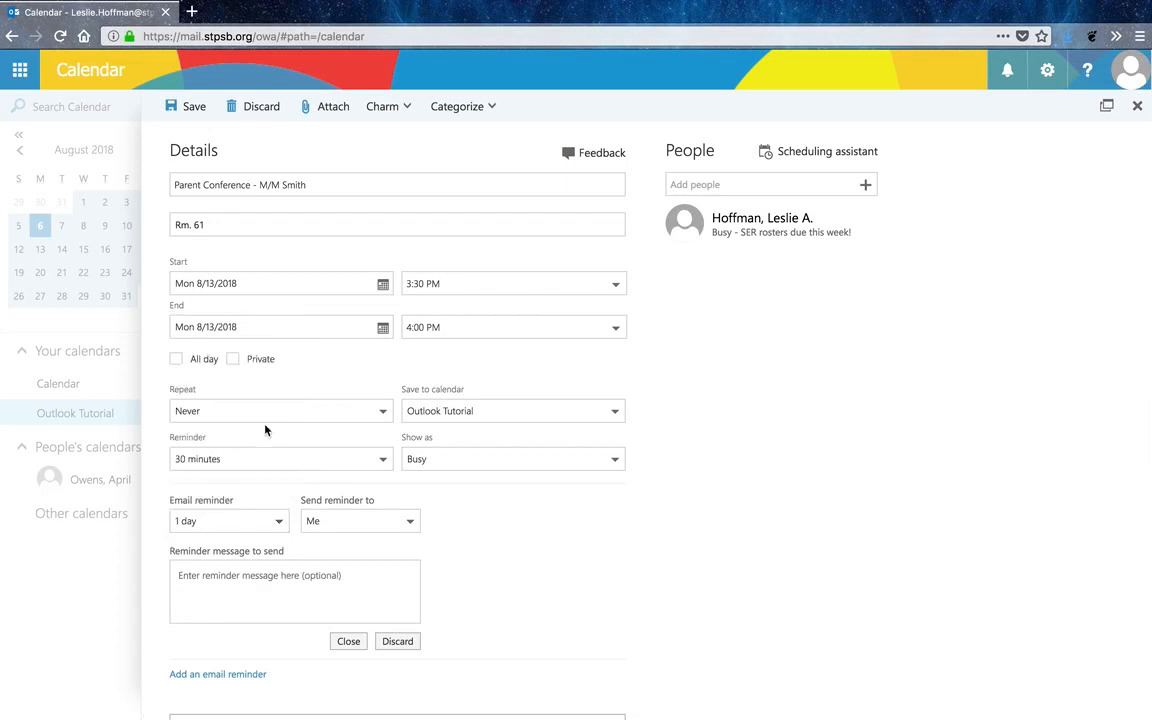
left_click(301, 575)
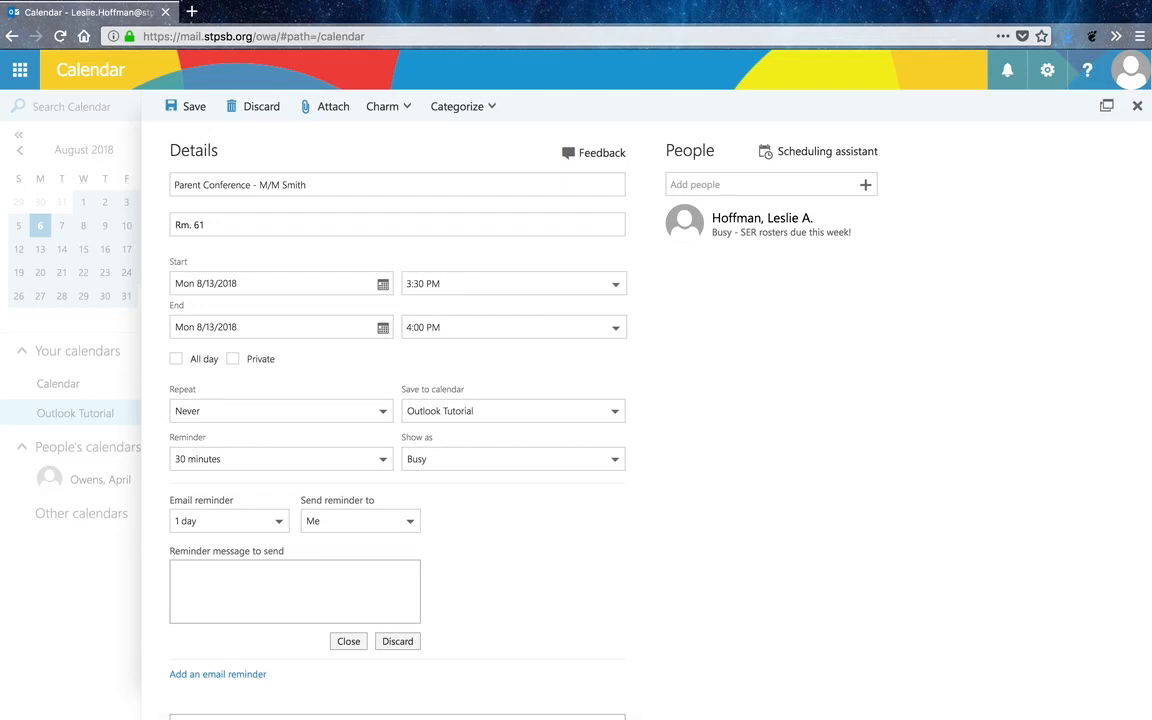
type("Please remember to bring your")
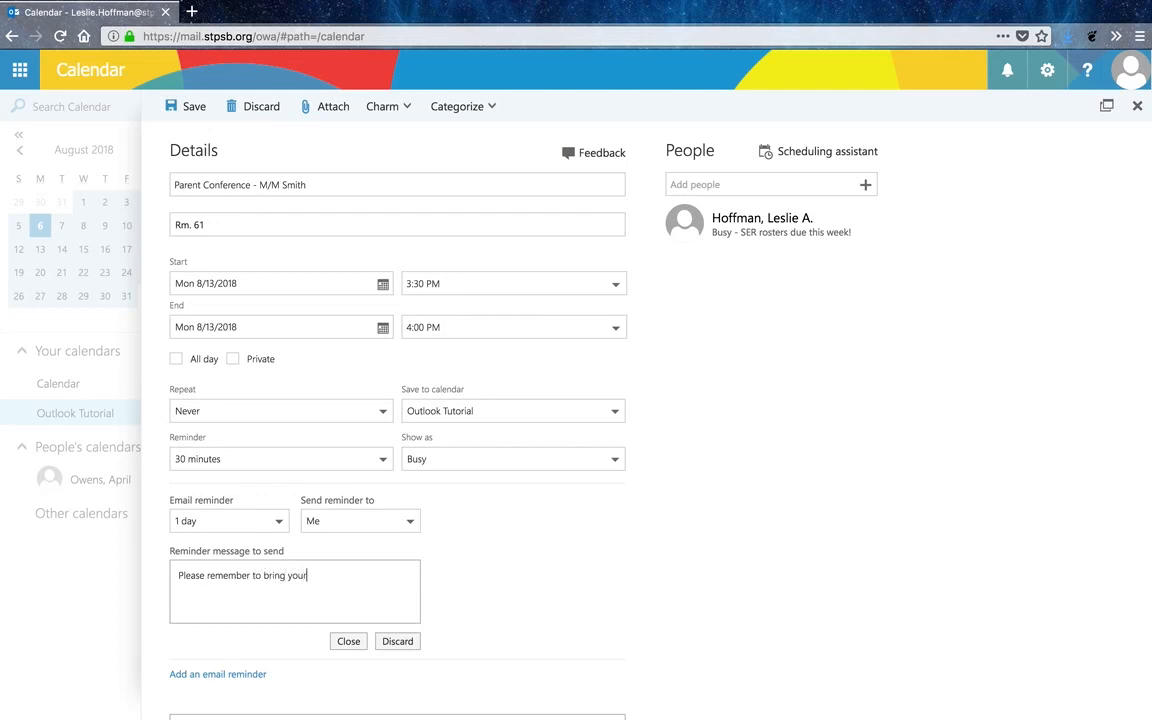
type(" parent conference form.")
left_click(341, 641)
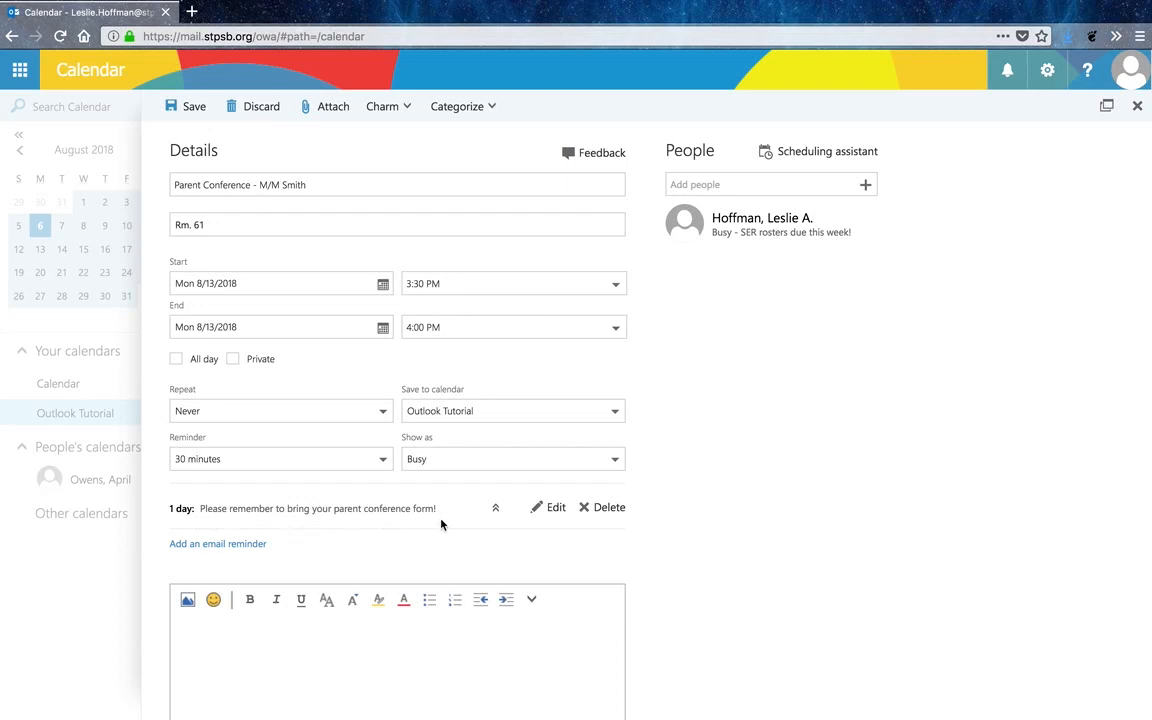
scroll(470, 525, "down", 1)
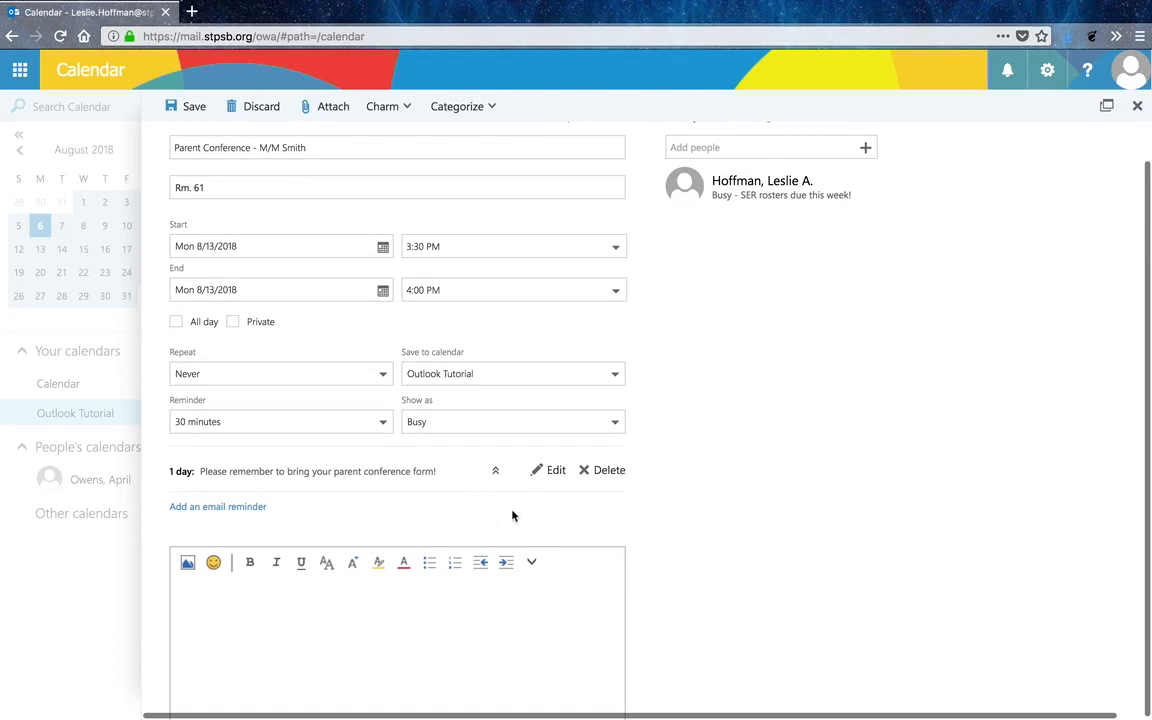
left_click(549, 471)
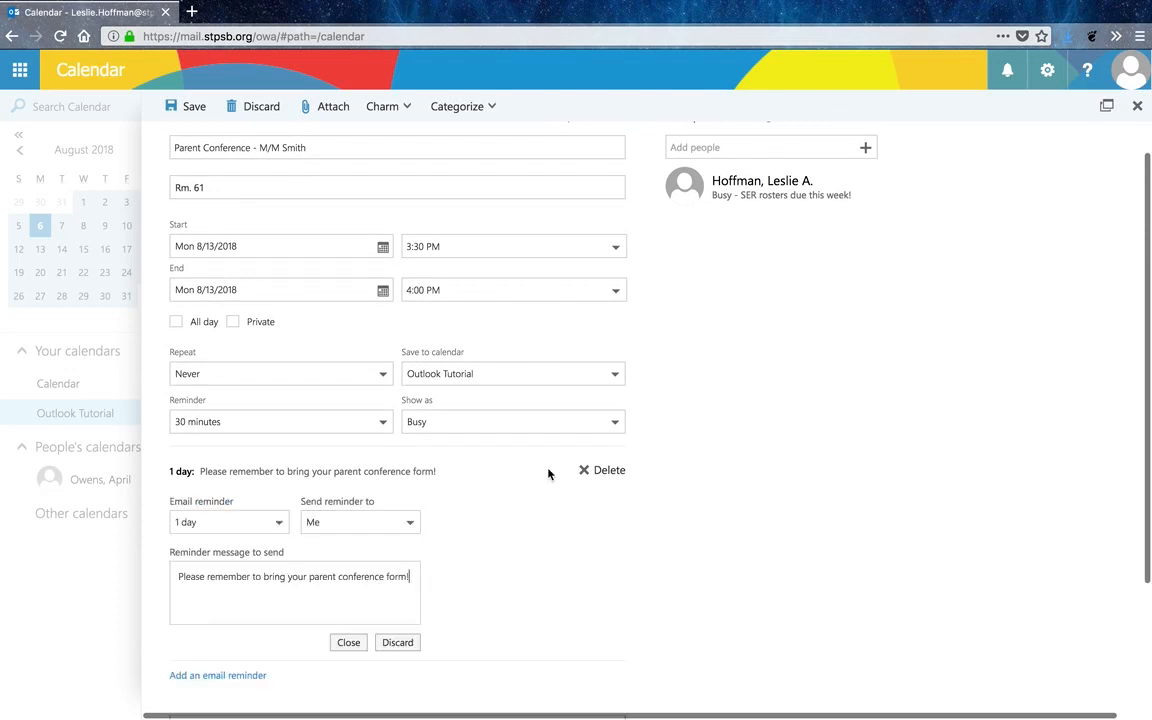
left_click(348, 642)
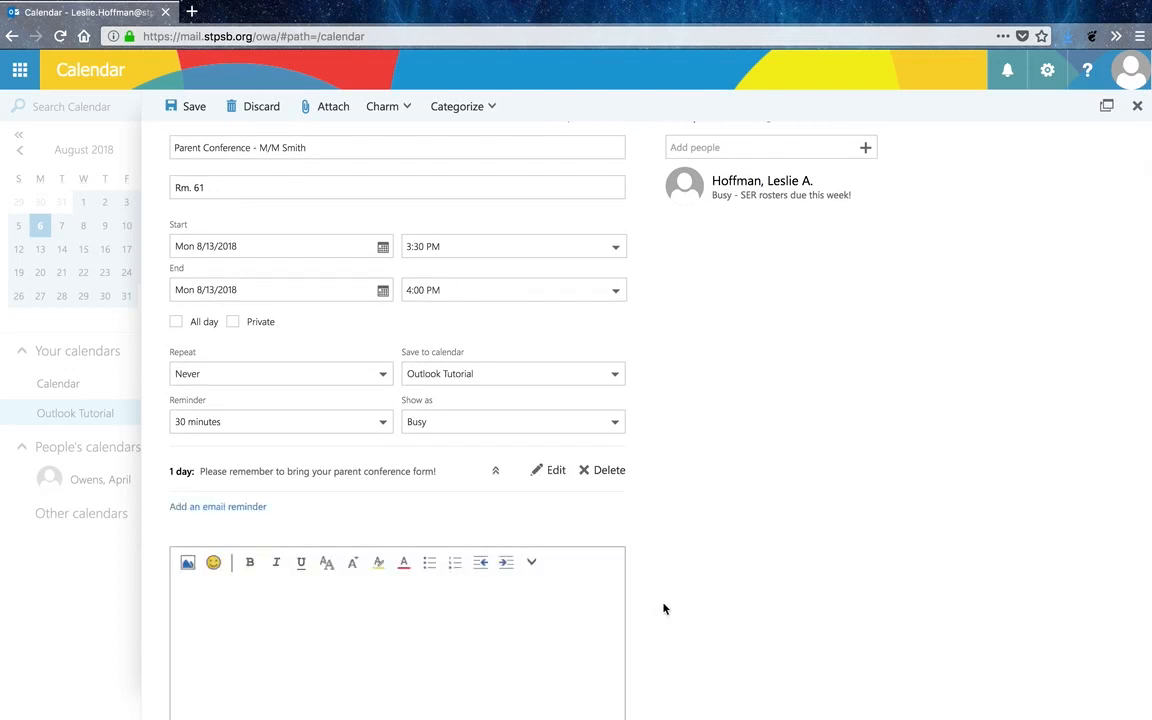
Write the event description "Items to discuss:" followed by separate lines "-homework agenda", "-newsletter" and "-IXL math resource".
left_click(560, 614)
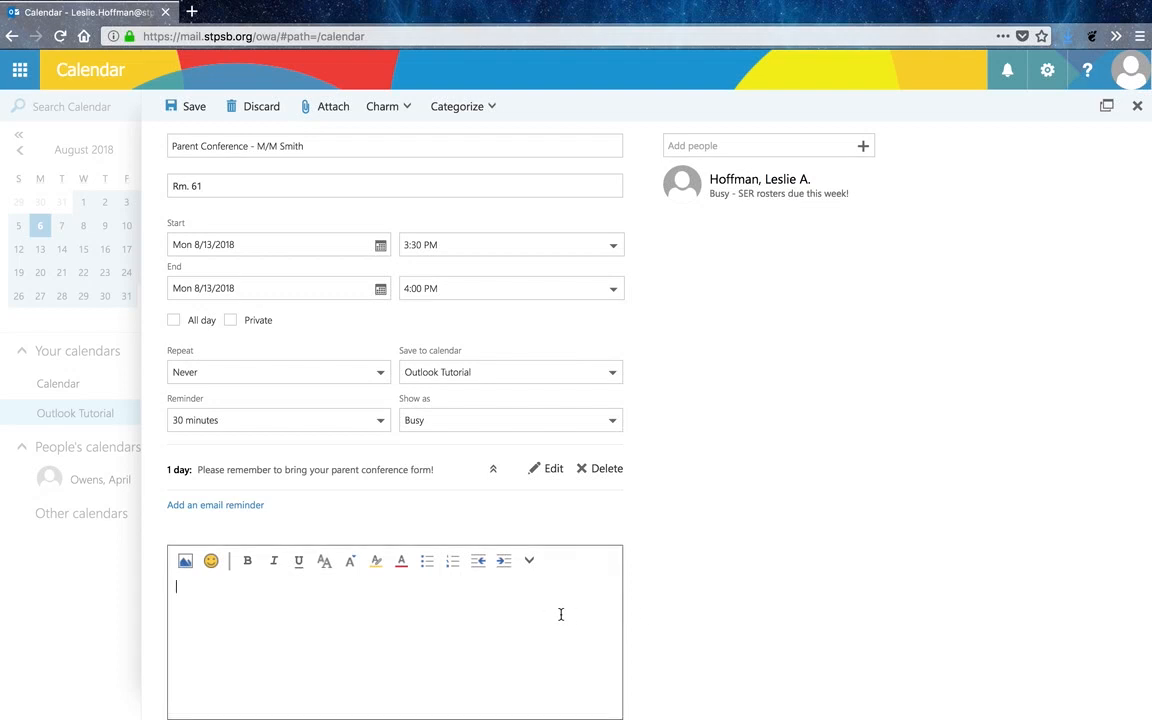
type("Items to discuss: ")
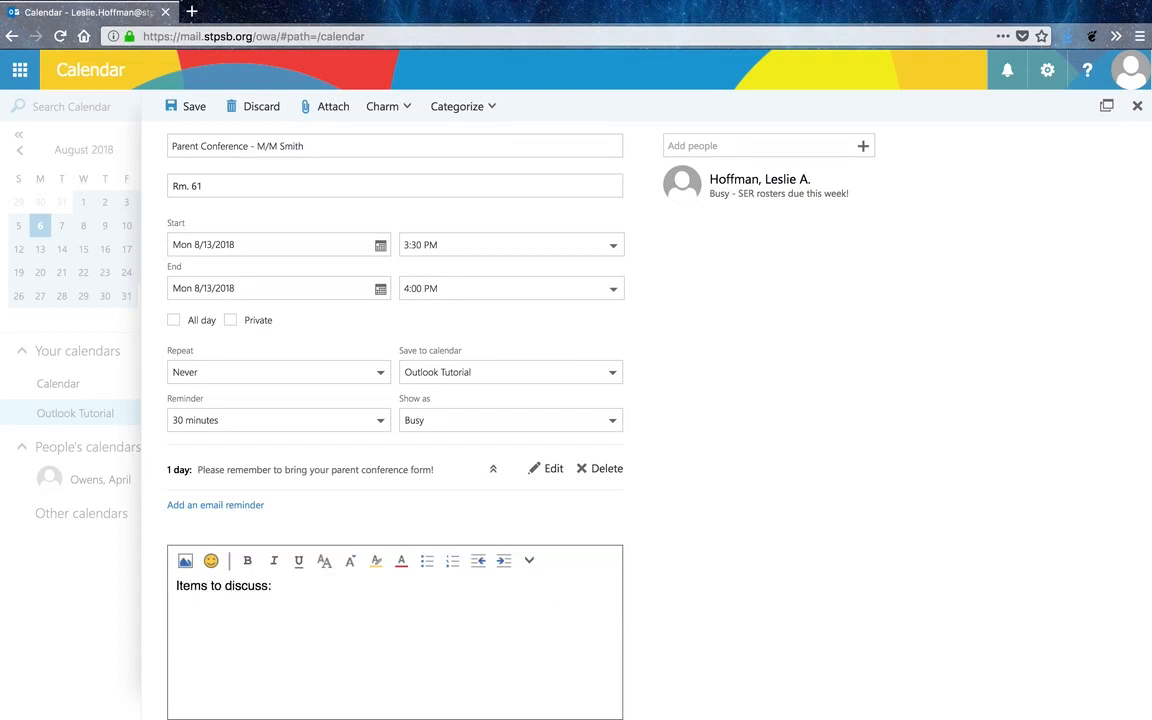
type("-homework agenda ")
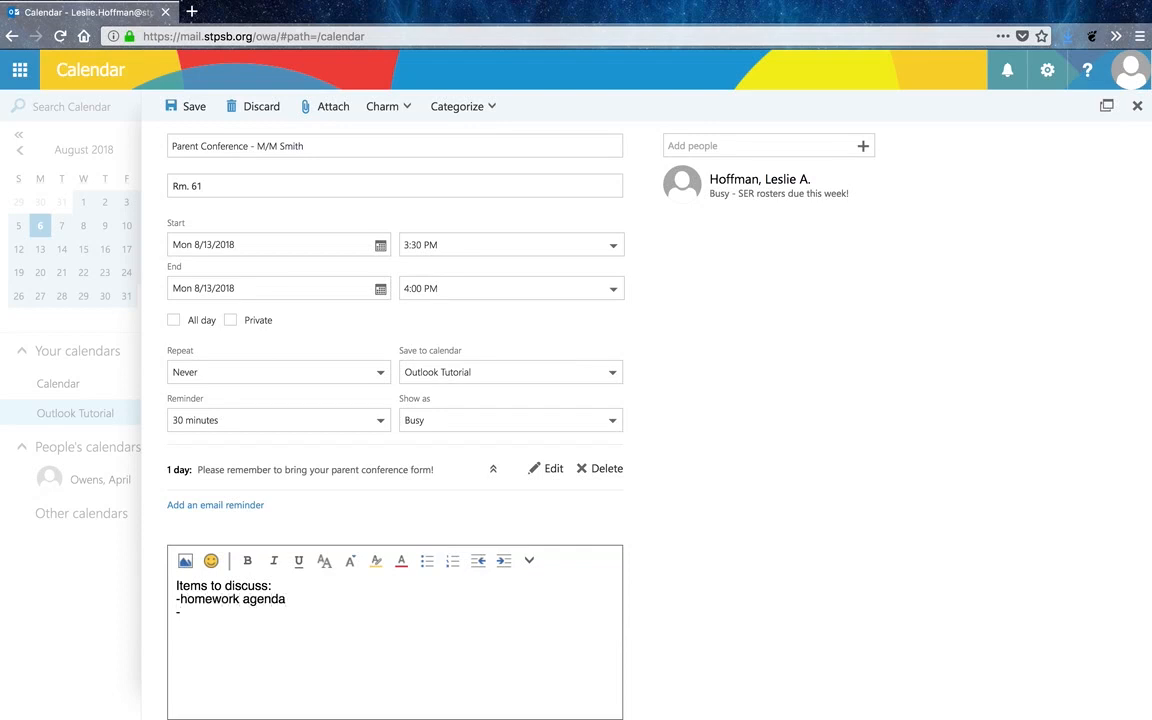
type("-newsletter")
key("Return")
type("-IXL math resource")
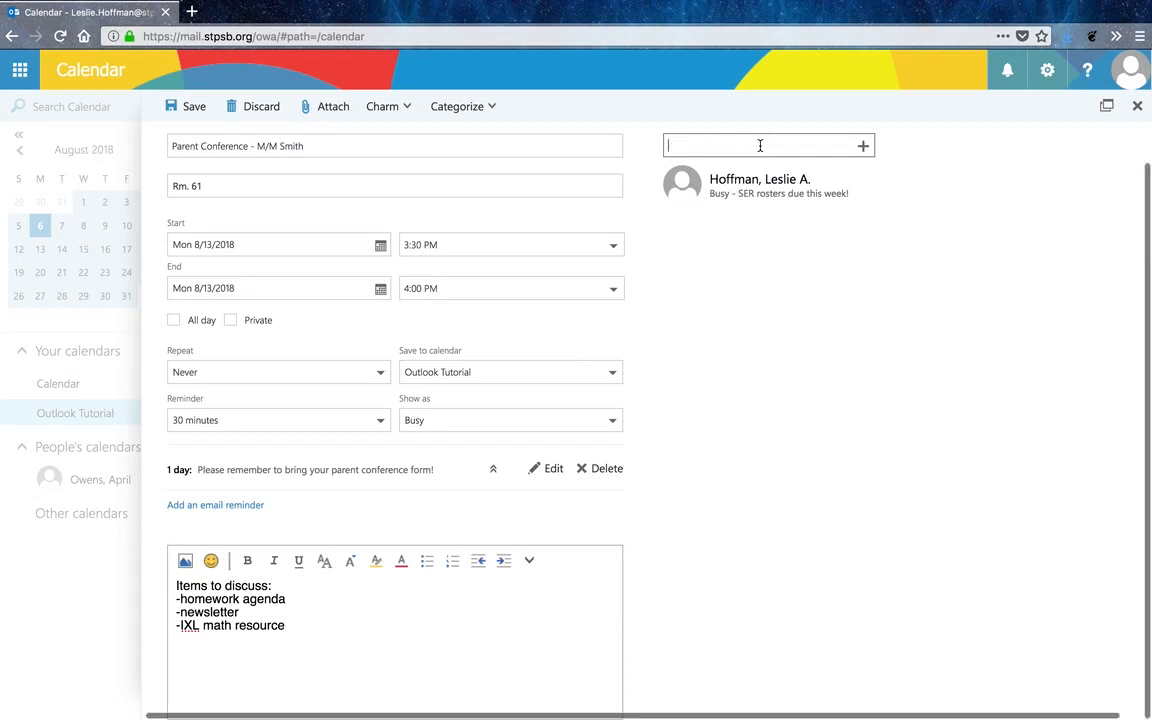
Add three colleagues to the event as attendees by searching for their first names.
left_click(760, 146)
type("meg")
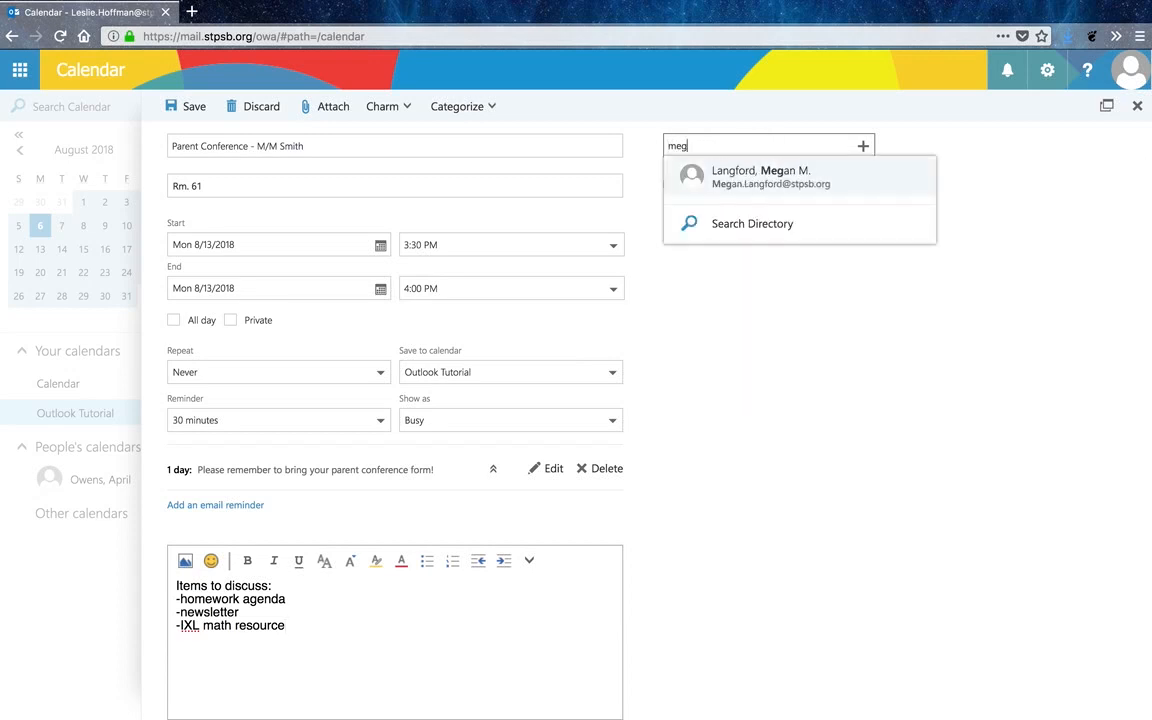
left_click(736, 184)
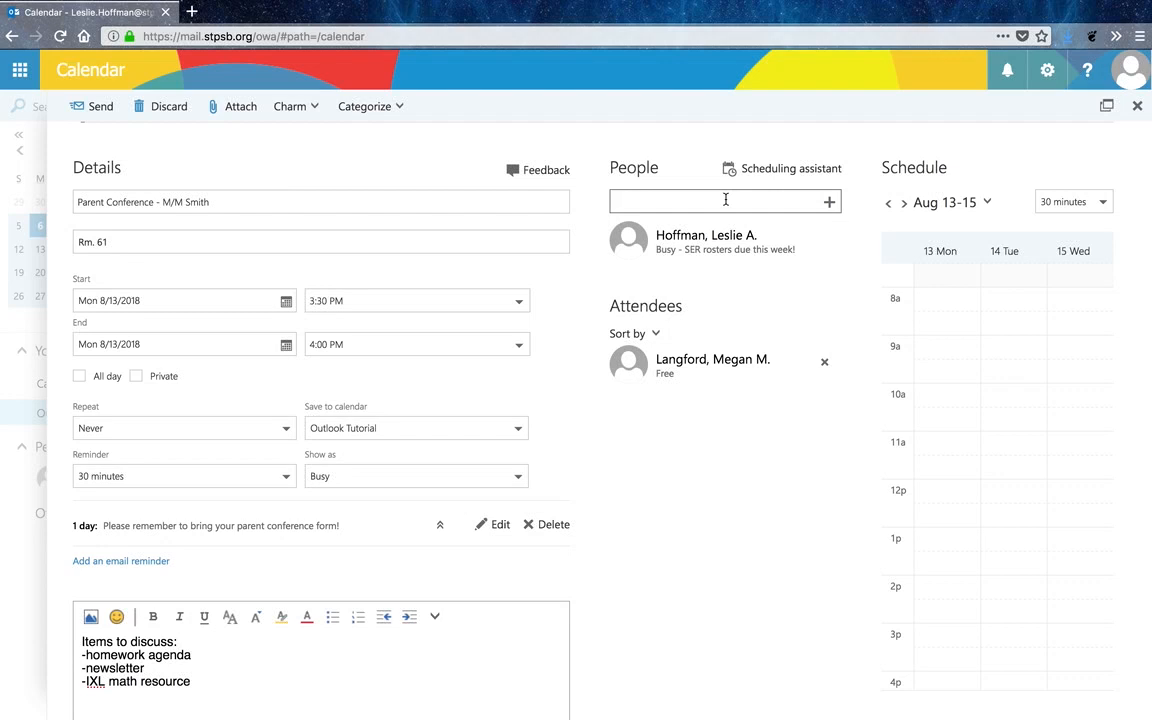
type("Lori")
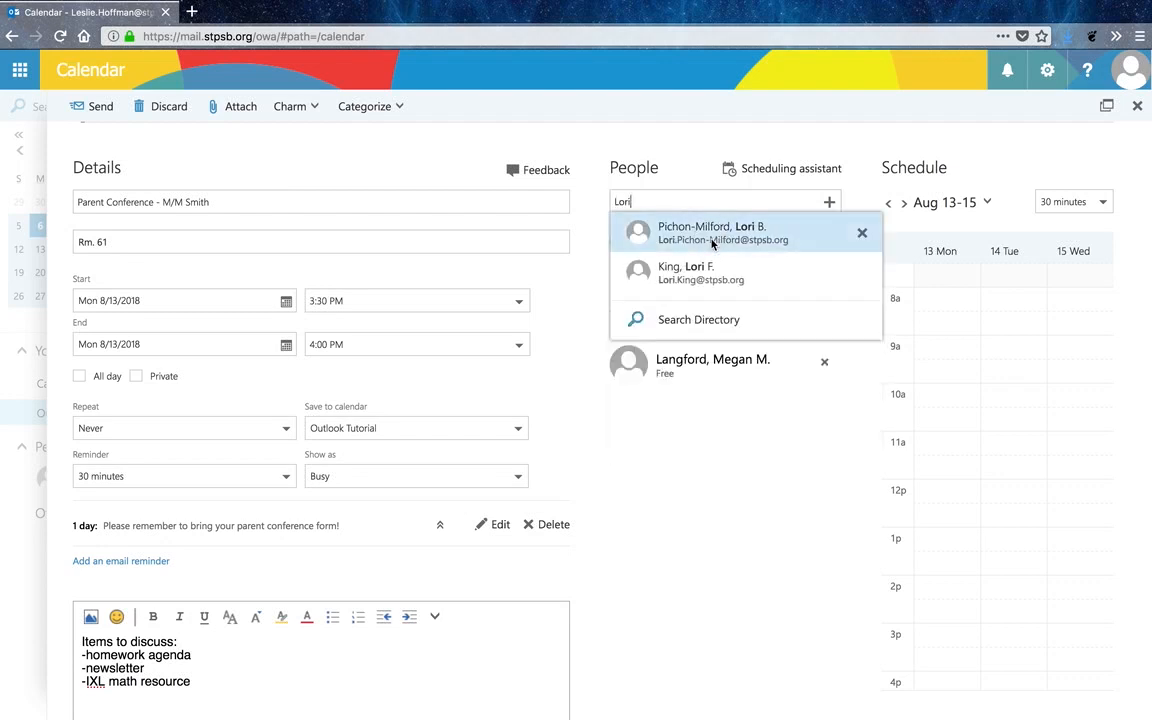
left_click(713, 233)
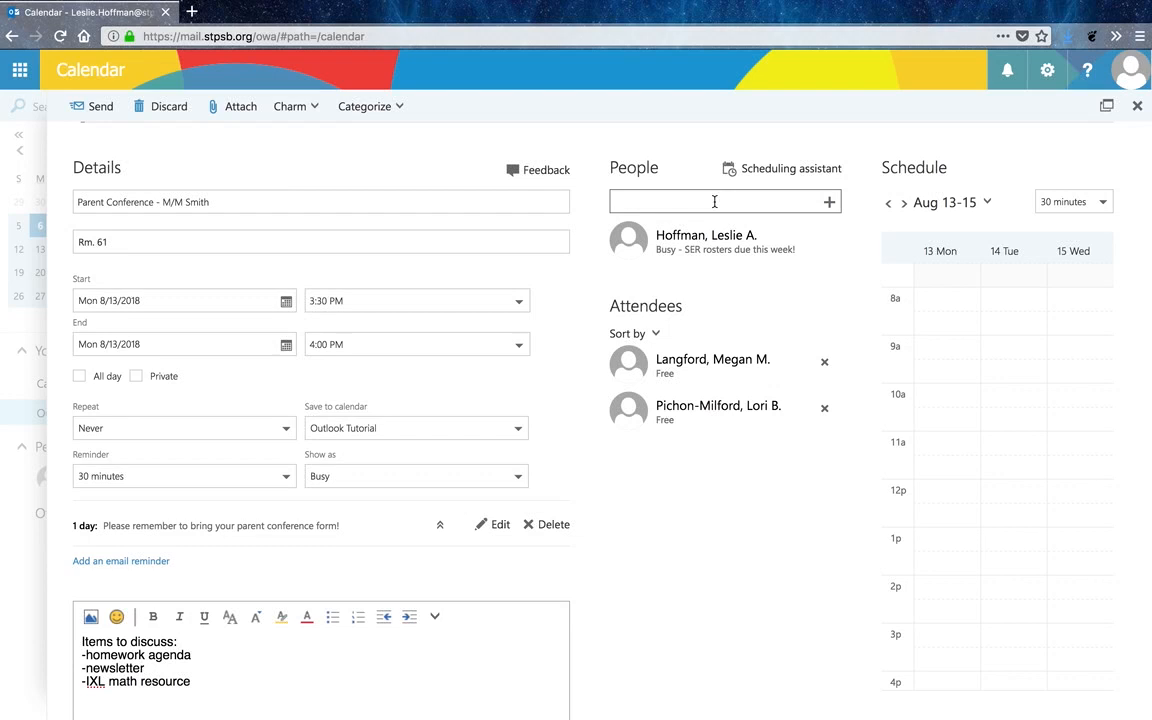
type("apr")
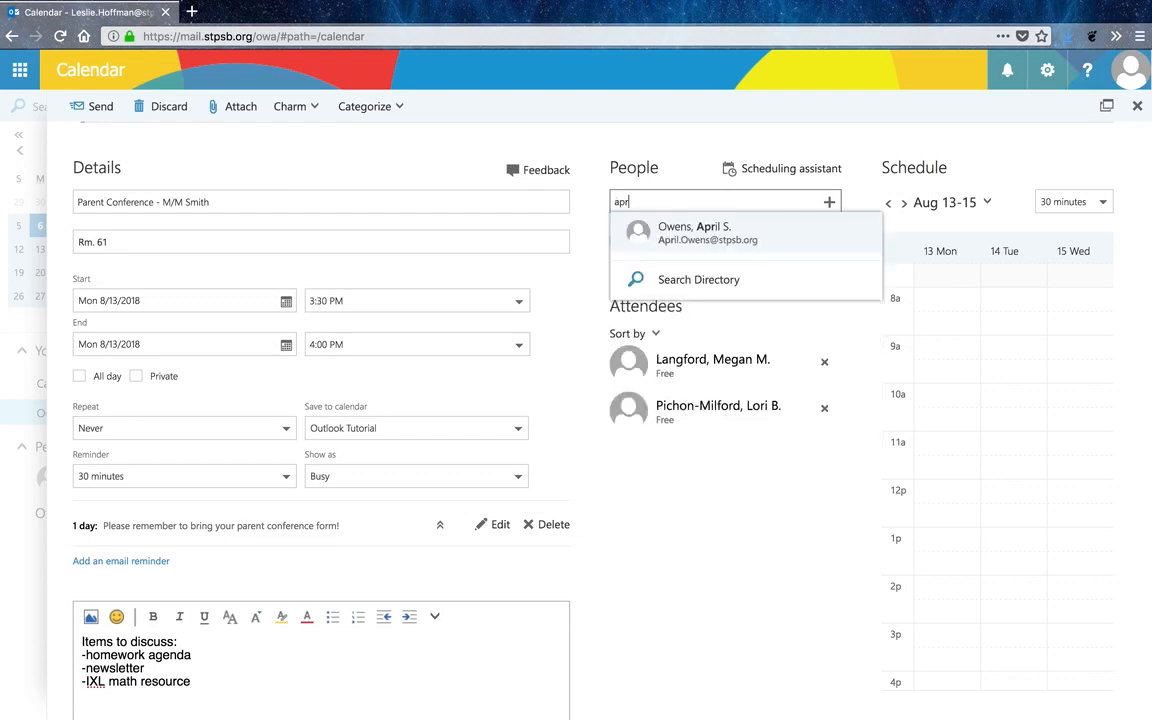
left_click(700, 247)
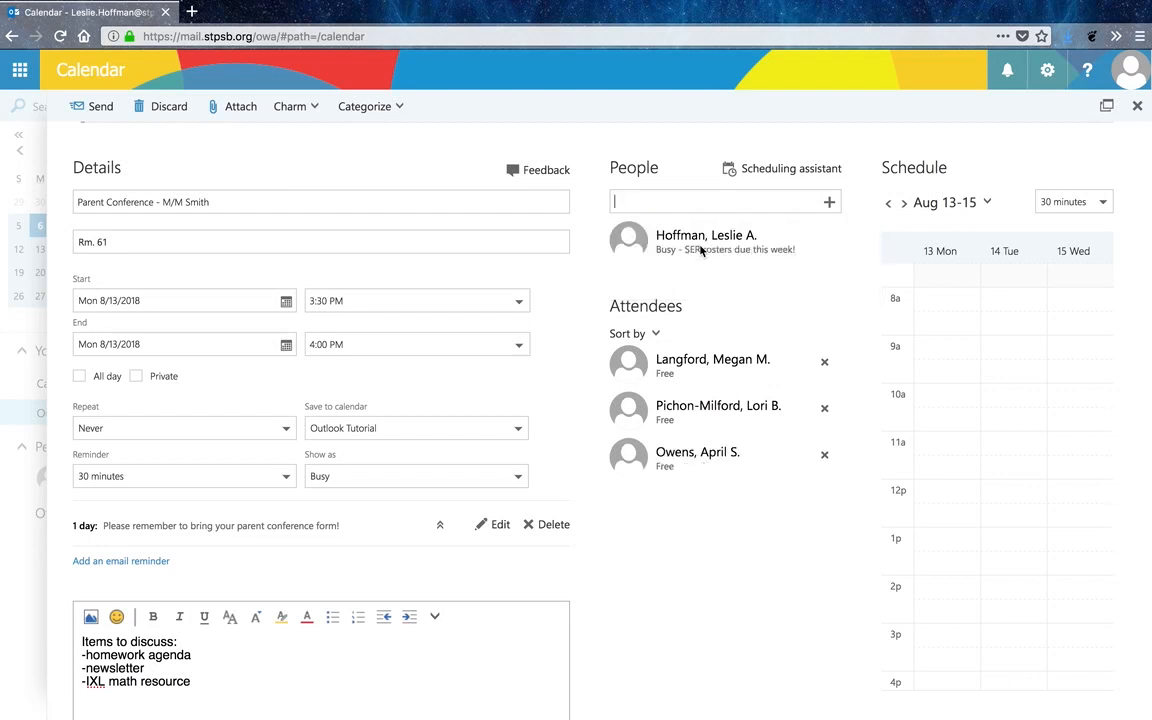
Append "- THIS IS A TEST ONLY! :)" to the event title and attach 18-19 handbook.doc from Downloads.
left_click(384, 196)
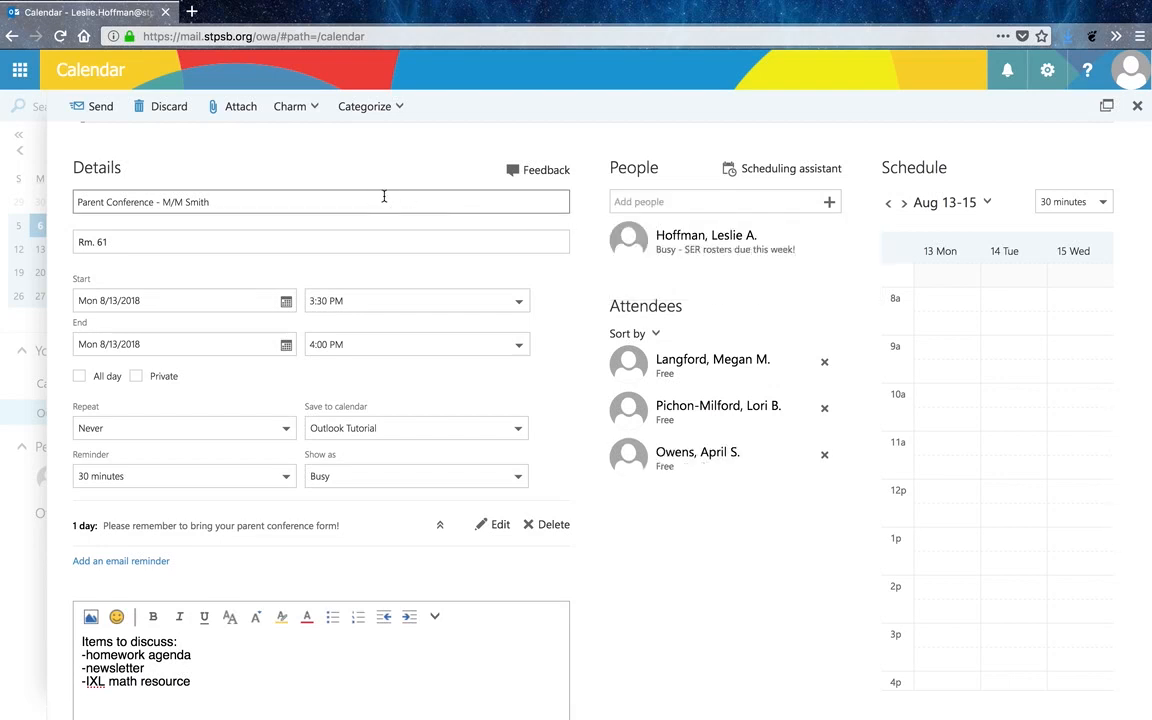
type("- THIS IS A TEST ONLY! :)")
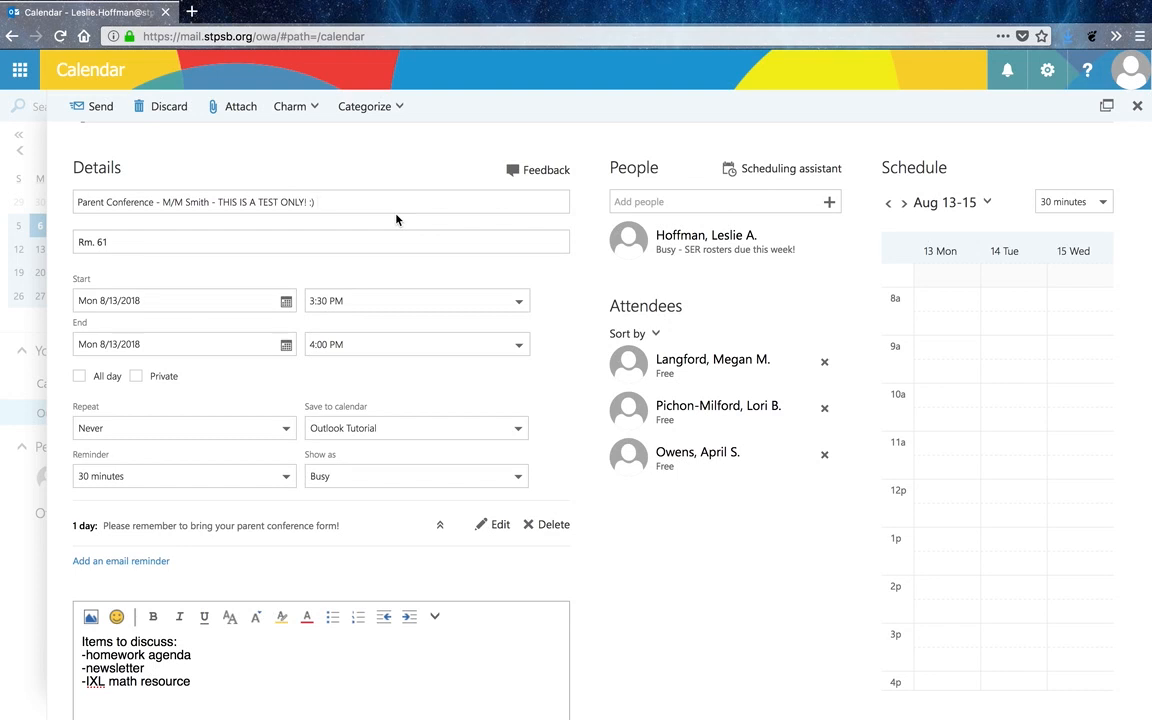
left_click(240, 108)
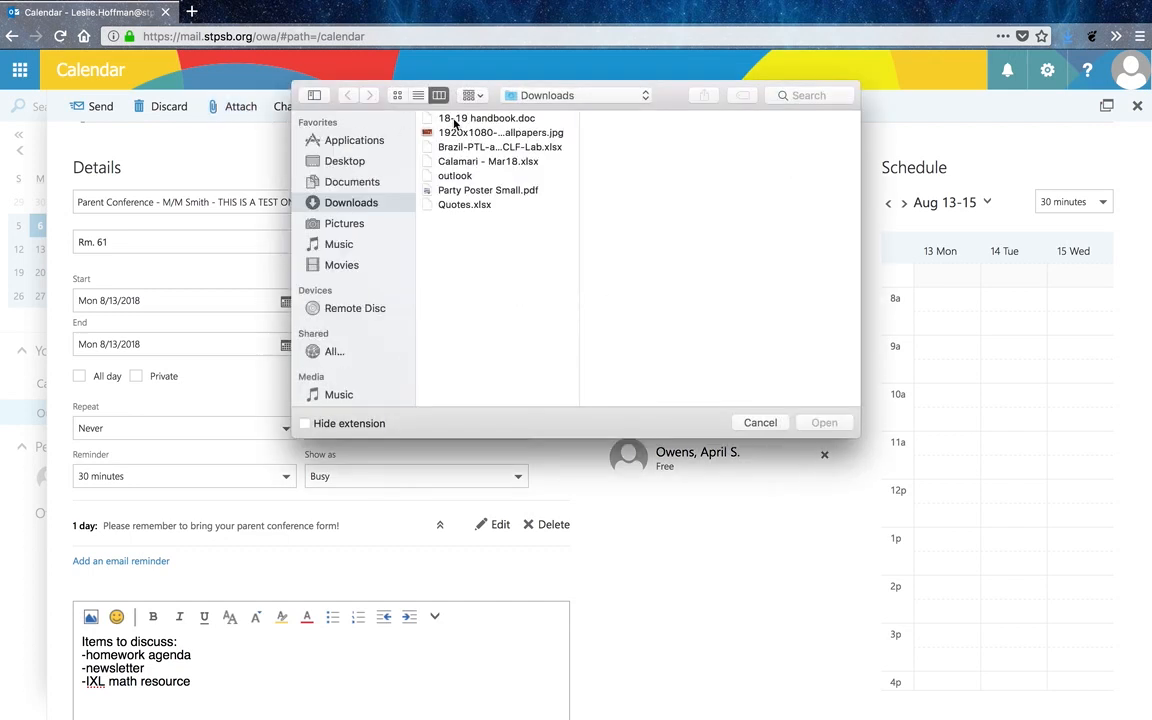
left_click(455, 120)
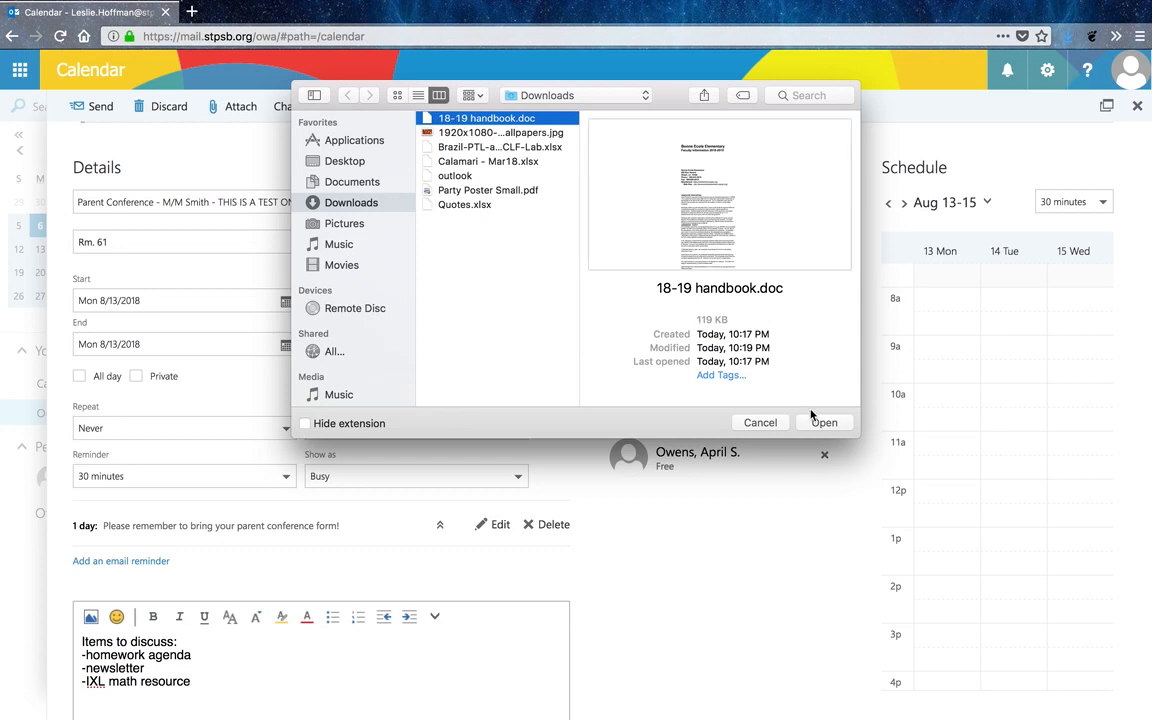
left_click(814, 423)
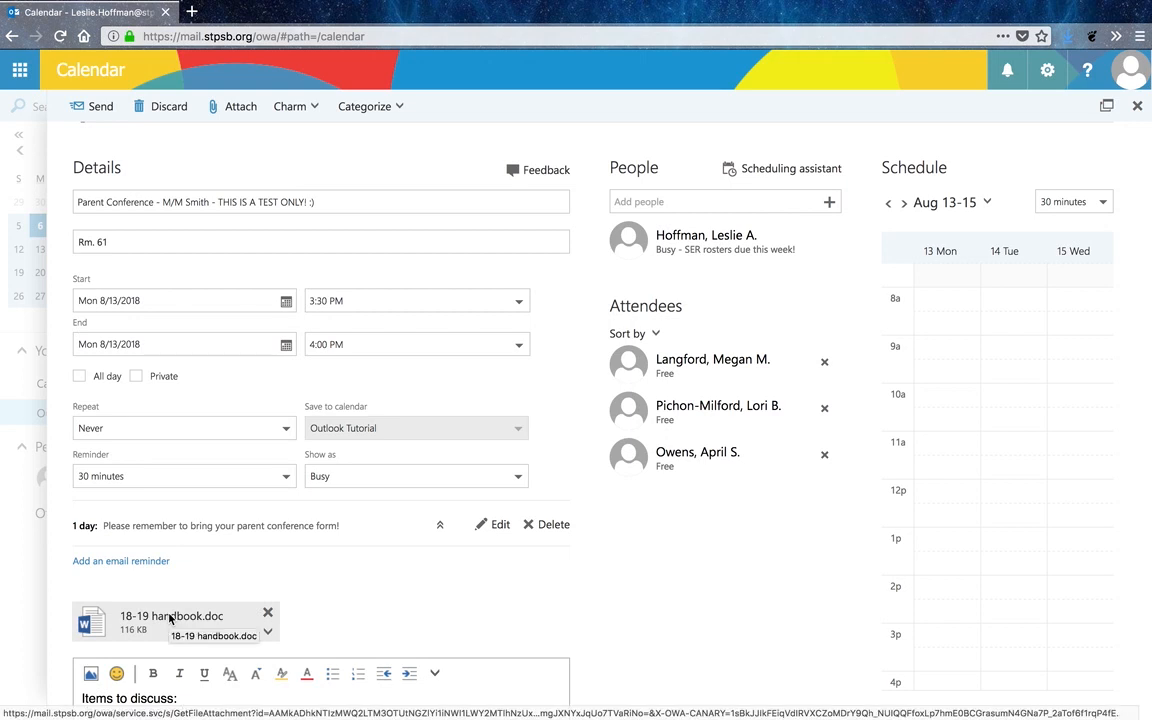
Categorize the event as Class 1 and send the invitation to the attendees.
left_click(400, 108)
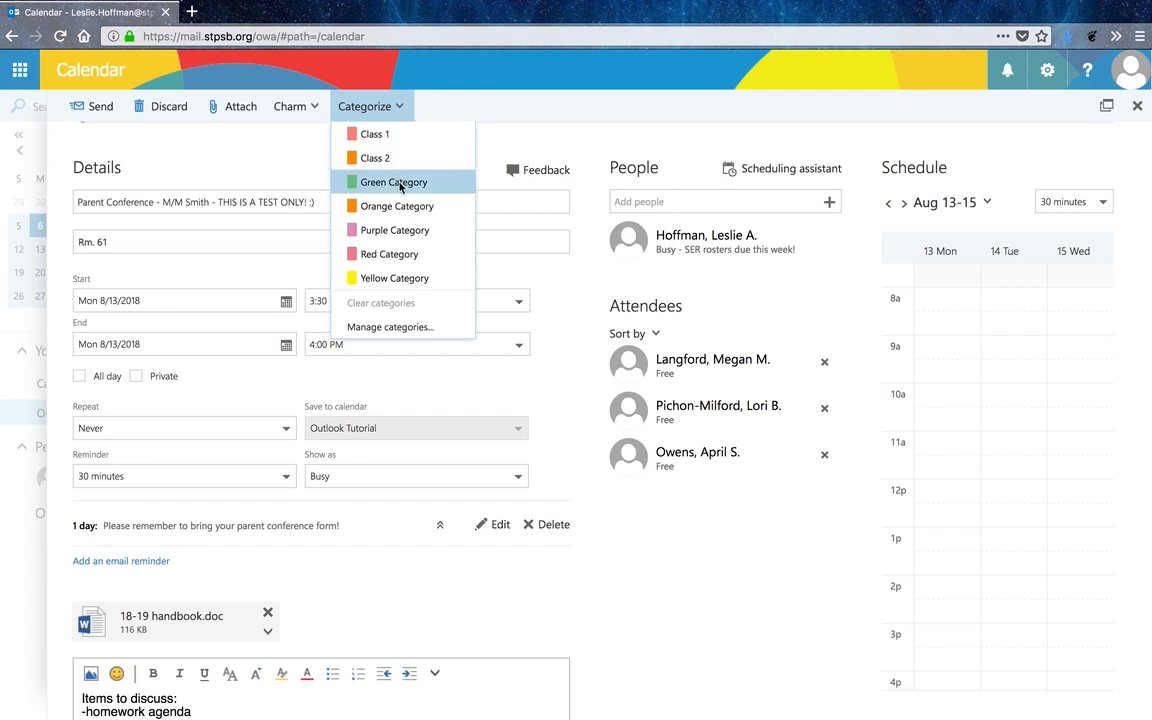
left_click(383, 139)
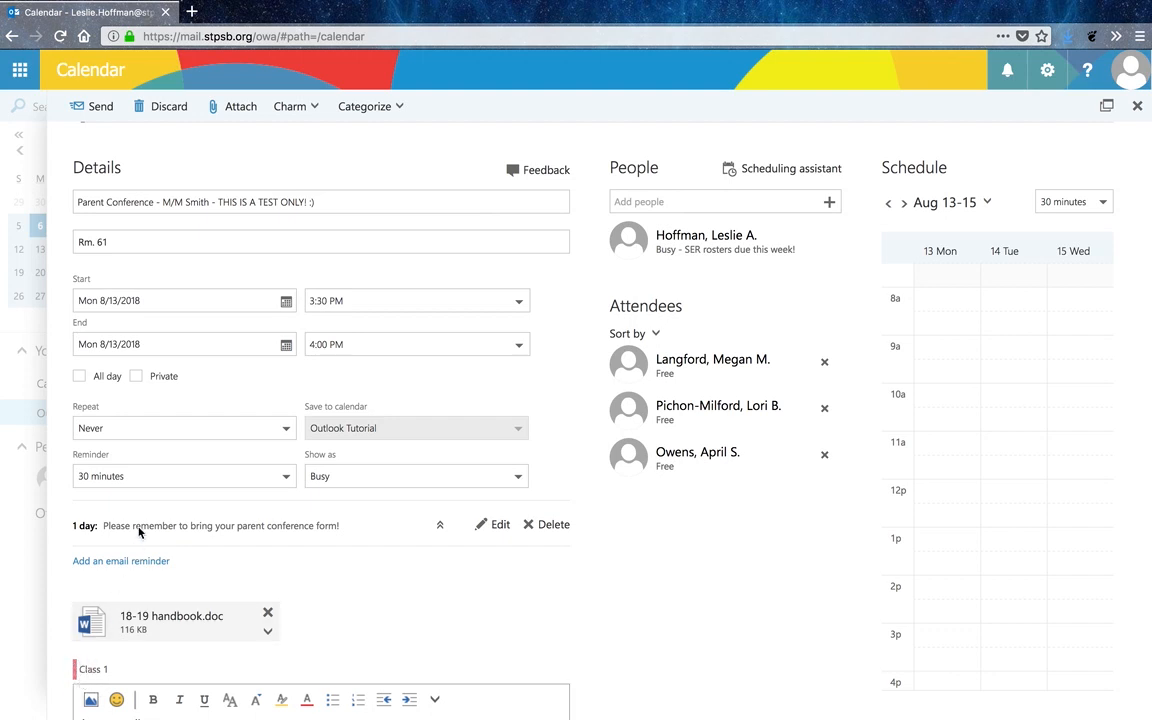
left_click(93, 110)
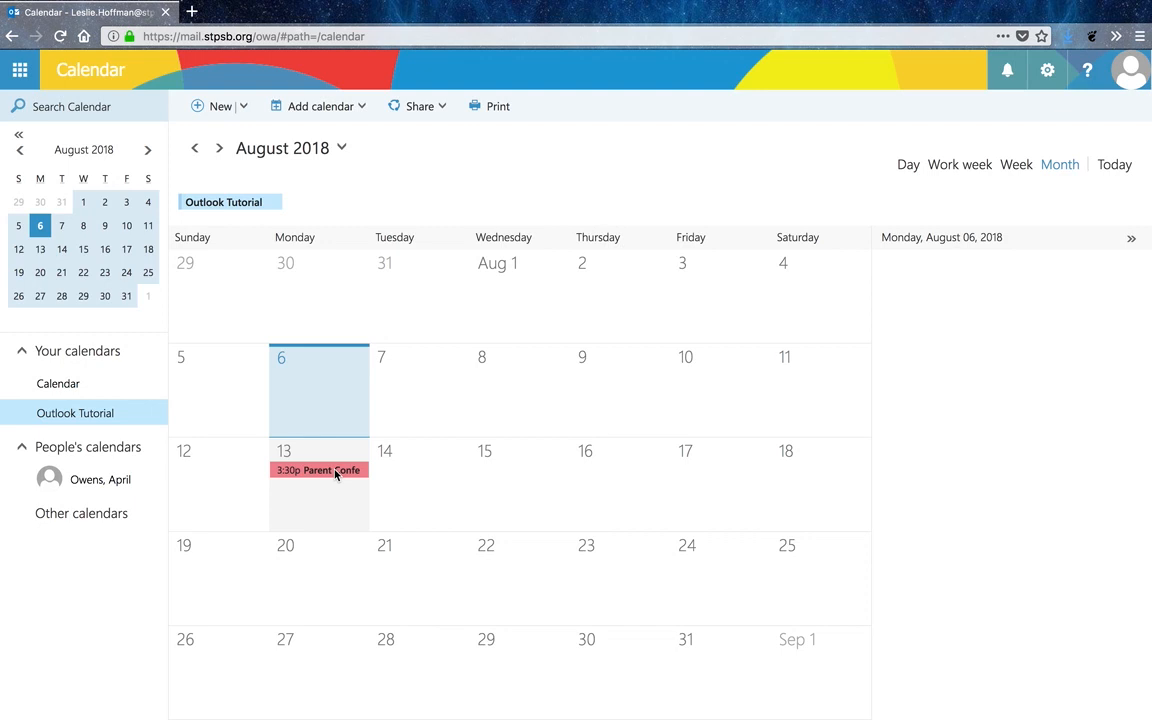
Create a calendar event titled "Take 5 minutes to enjoy the sunshine!" with the location "Outside".
left_click(244, 108)
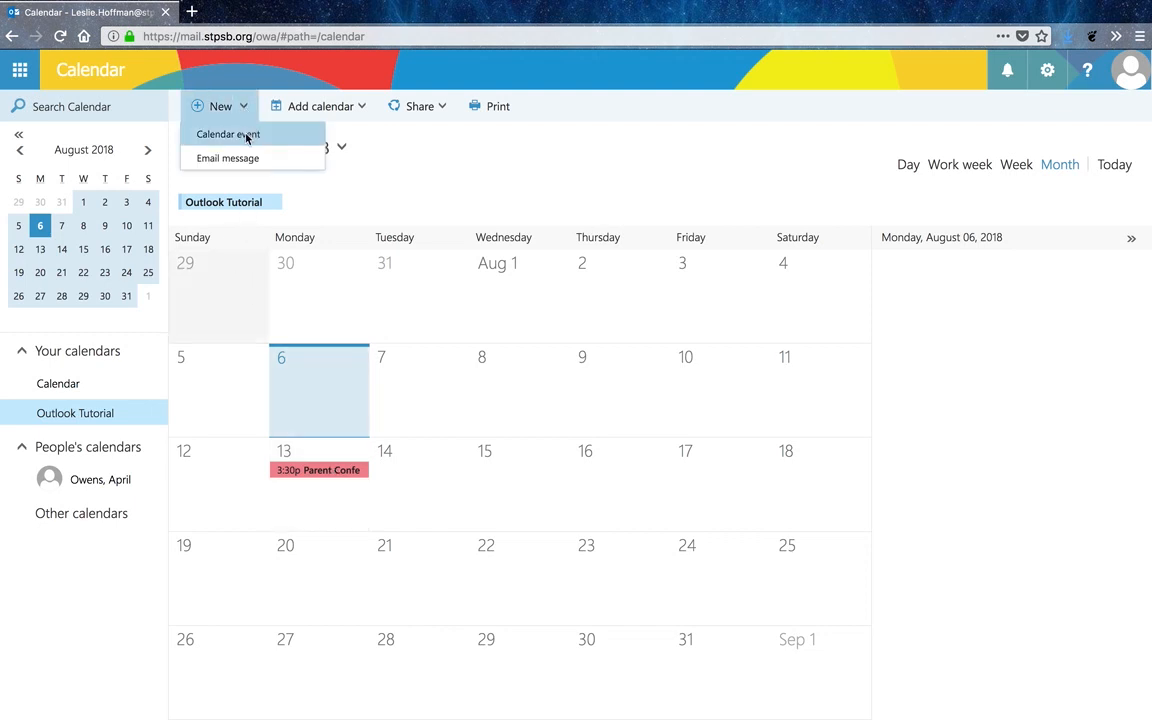
left_click(238, 134)
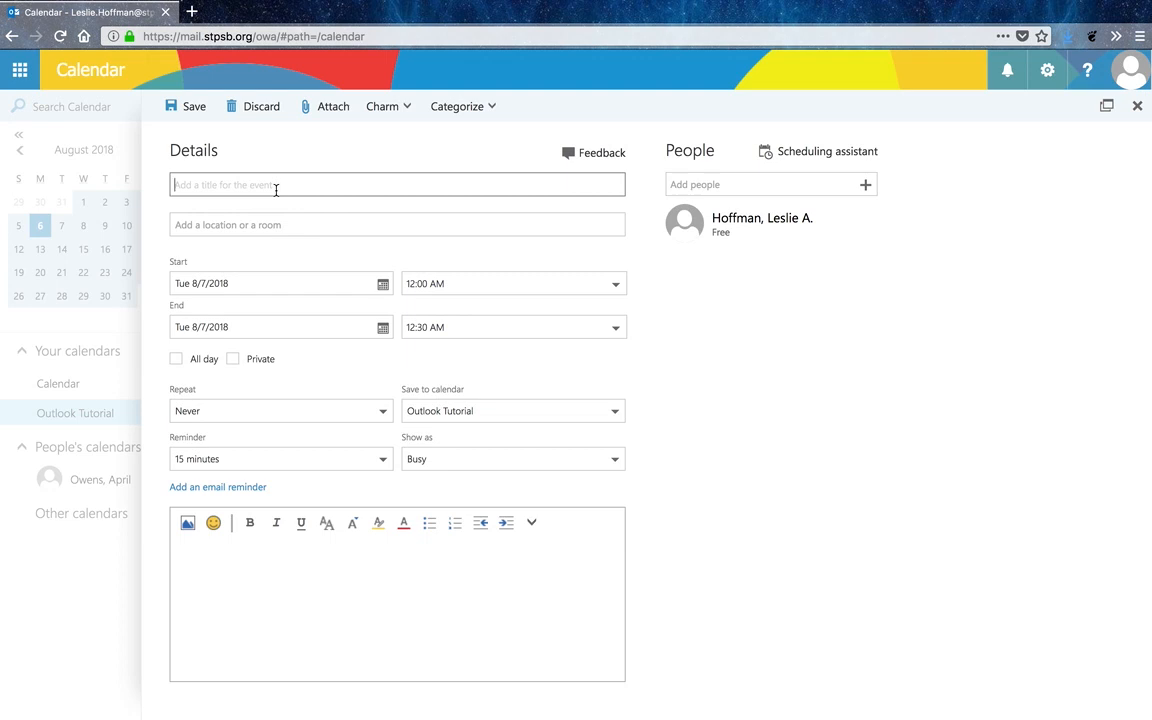
left_click(337, 219)
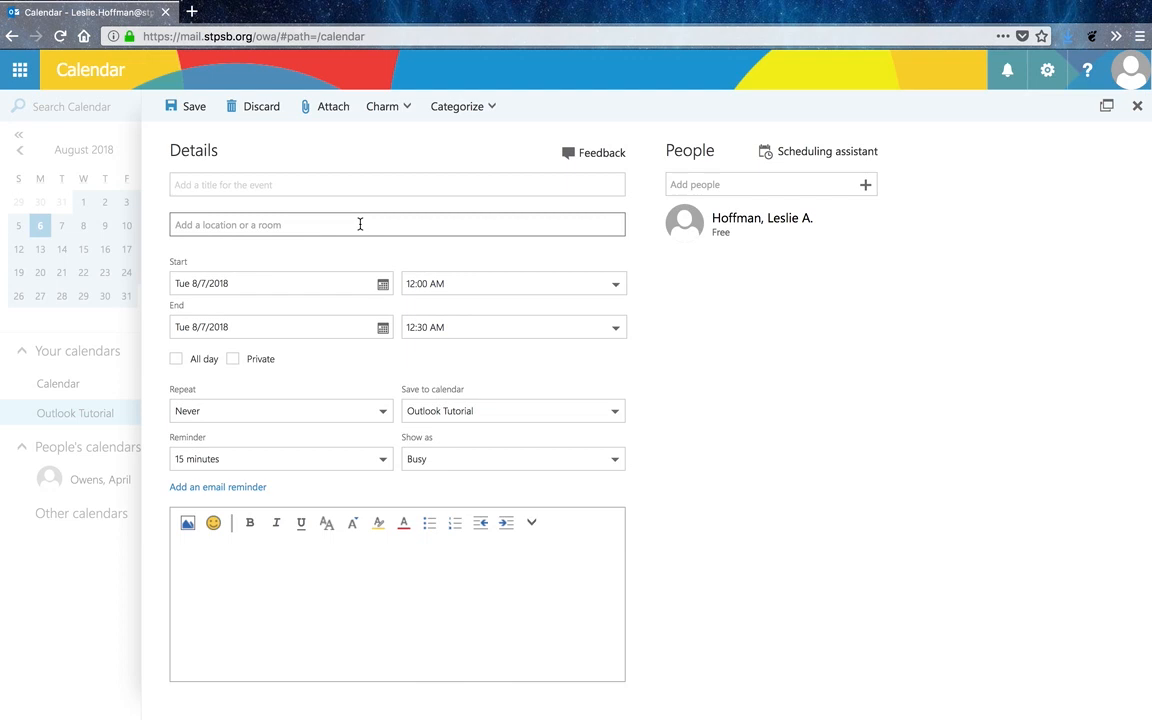
type("Take 5 minutes to enjoy the sunshine!")
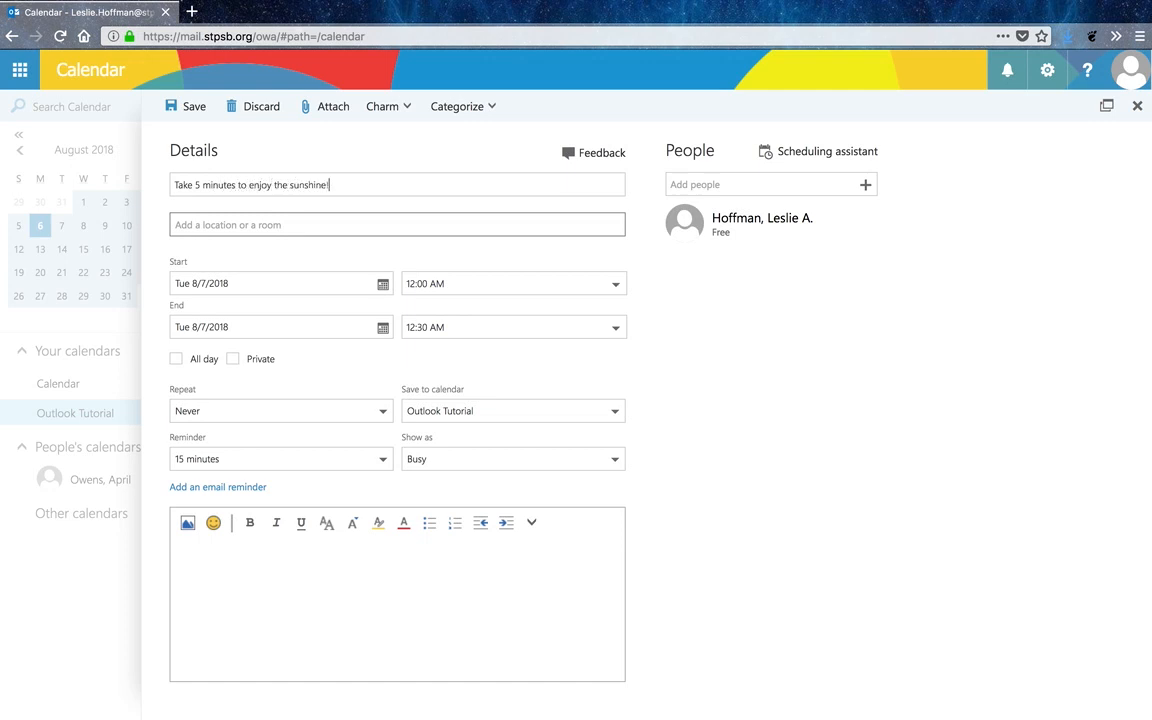
left_click(356, 225)
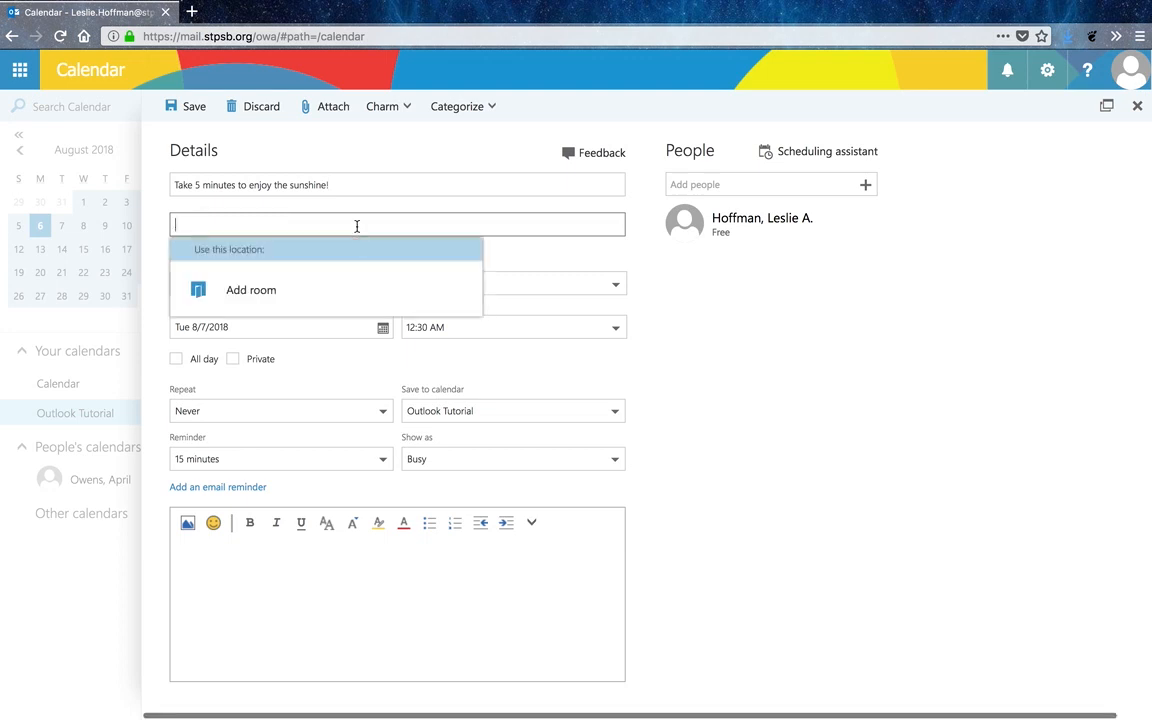
type("Outside")
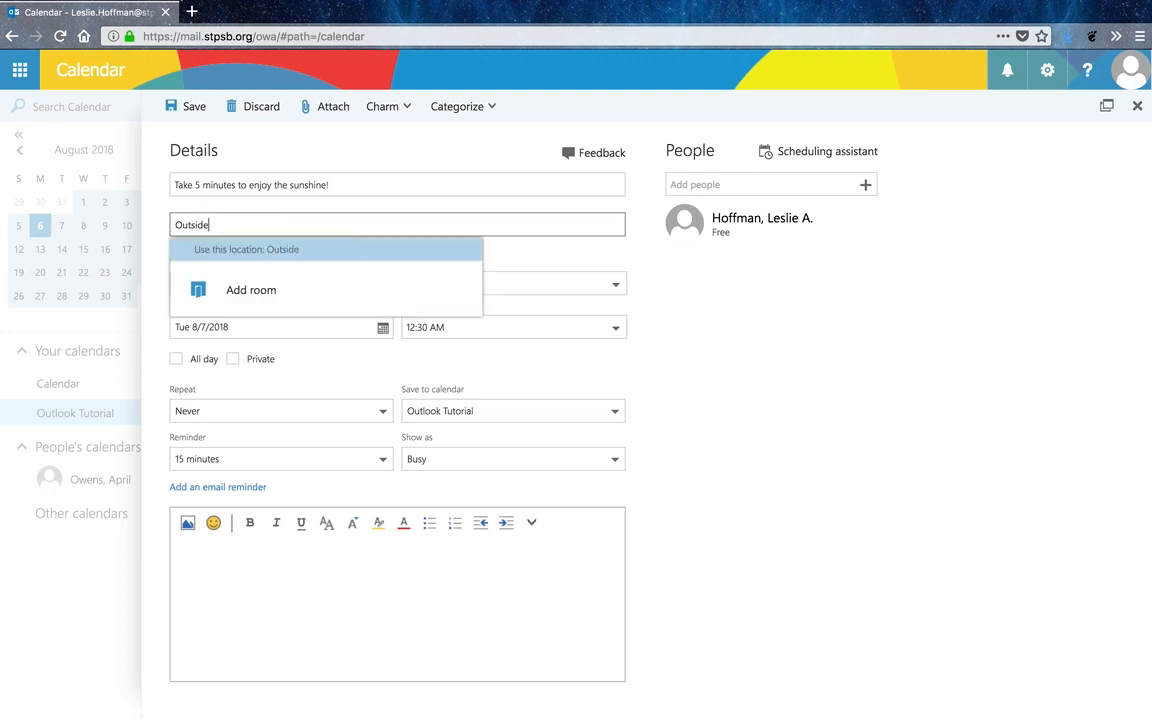
left_click(613, 252)
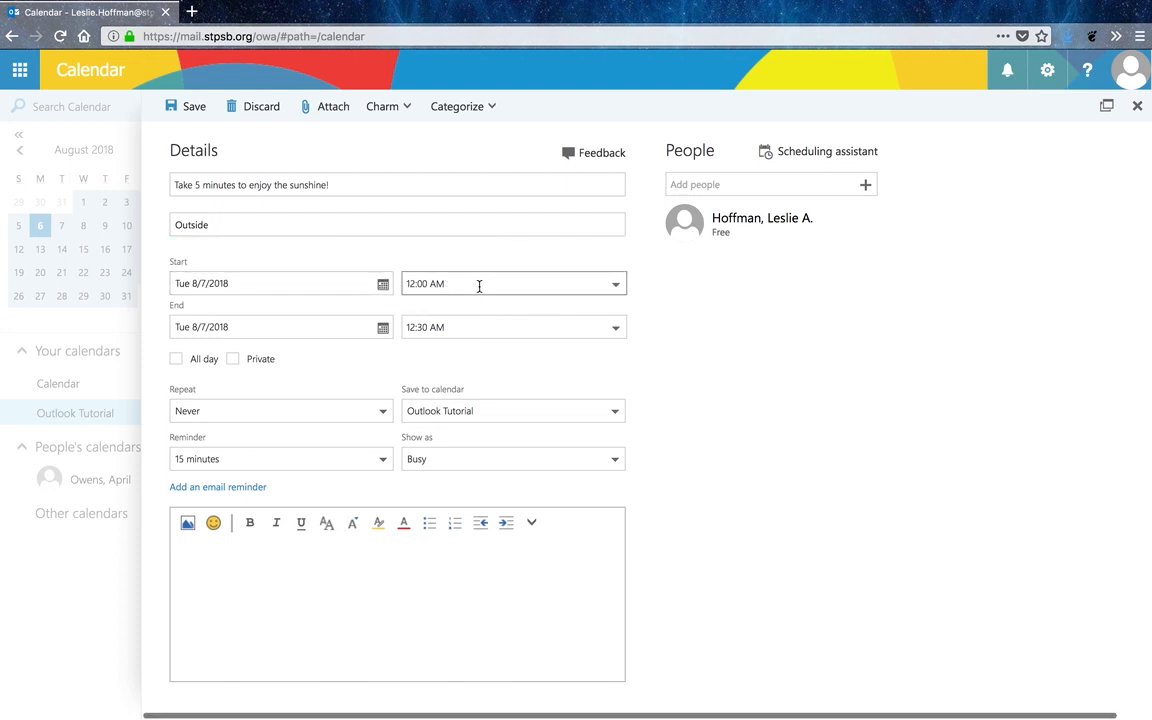
Set the sunshine event's start time to 2:00 PM and its reminder to 5 minutes.
left_click(614, 289)
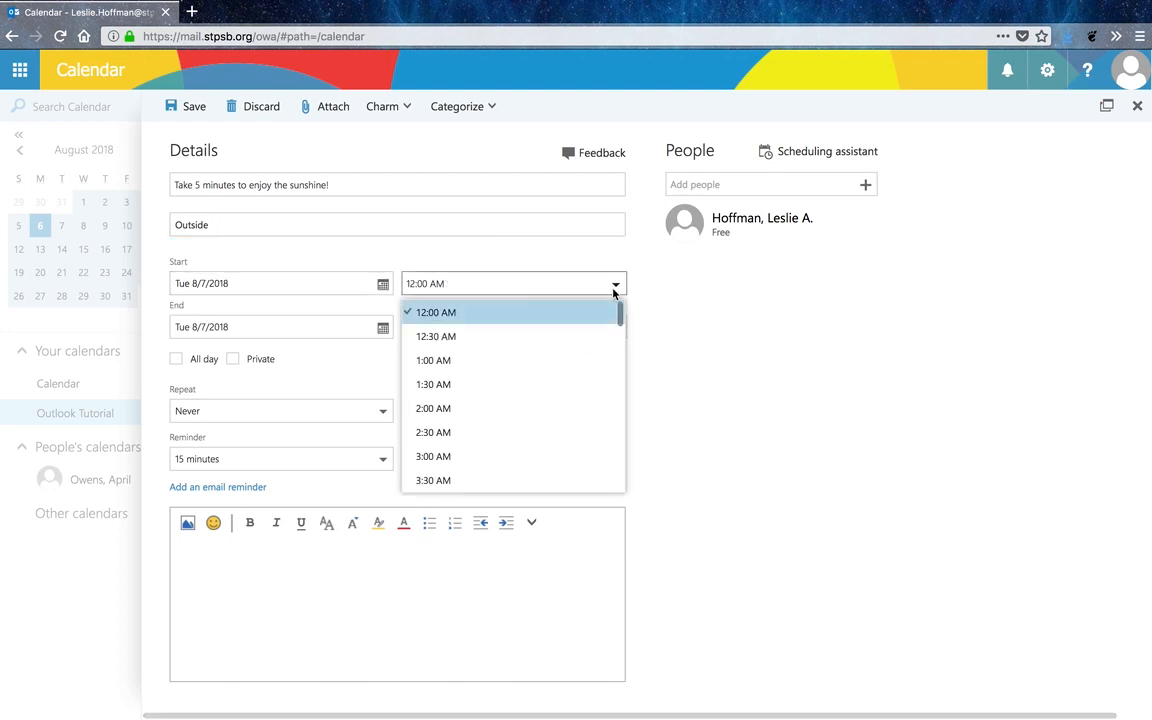
scroll(555, 406, "down", 10)
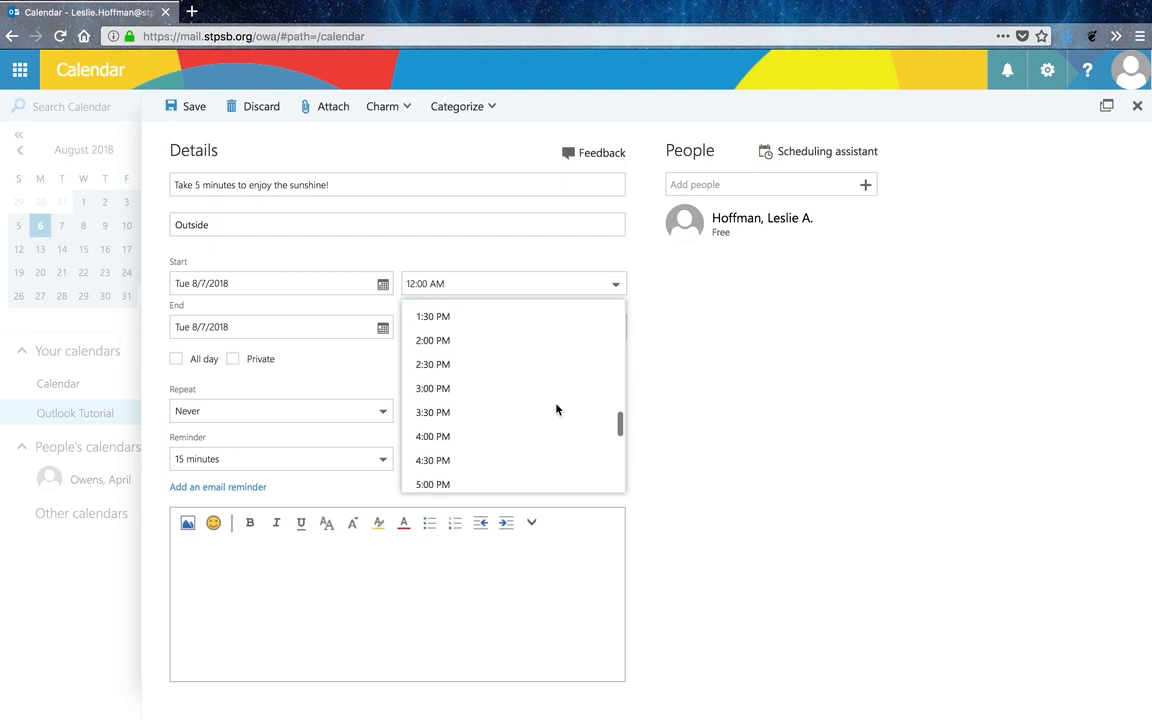
scroll(555, 406, "down", 2)
scroll(555, 406, "up", 3)
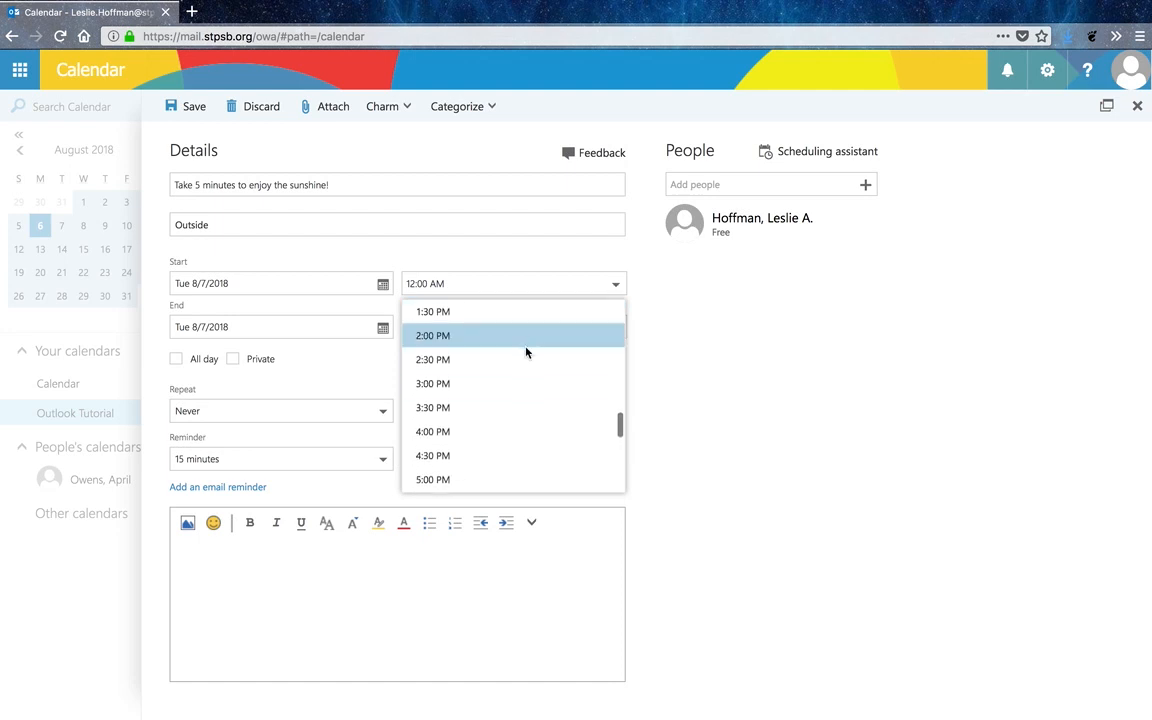
left_click(527, 341)
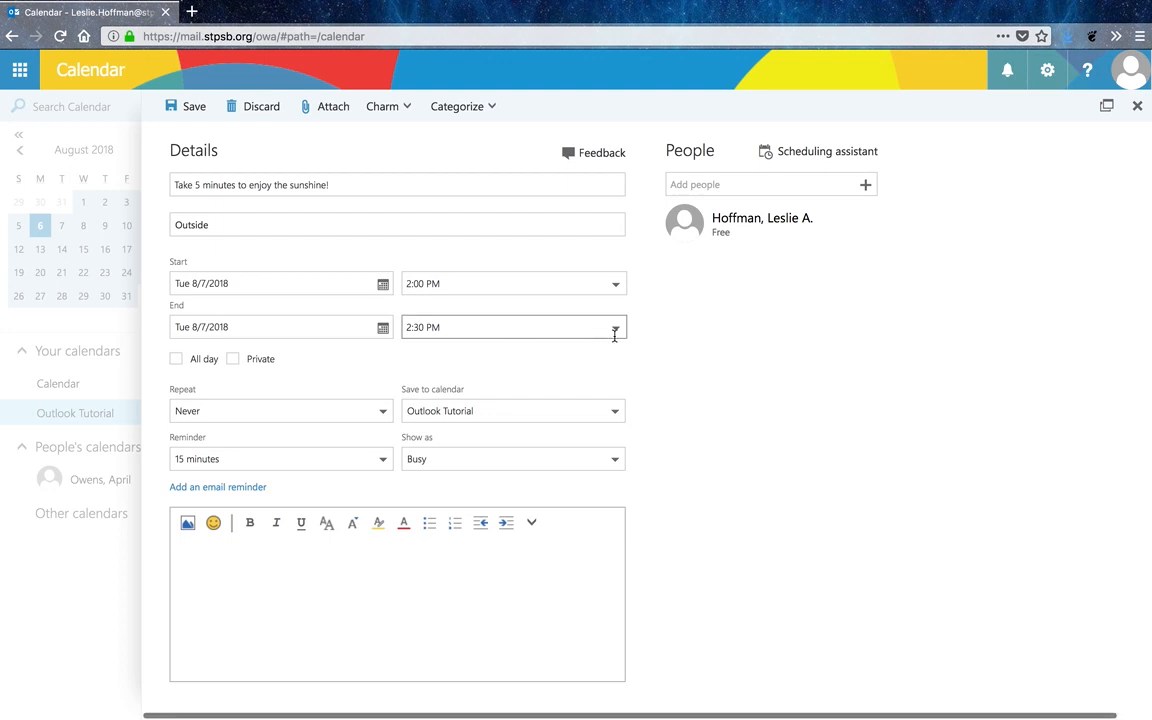
left_click(617, 331)
scroll(599, 381, "up", 2)
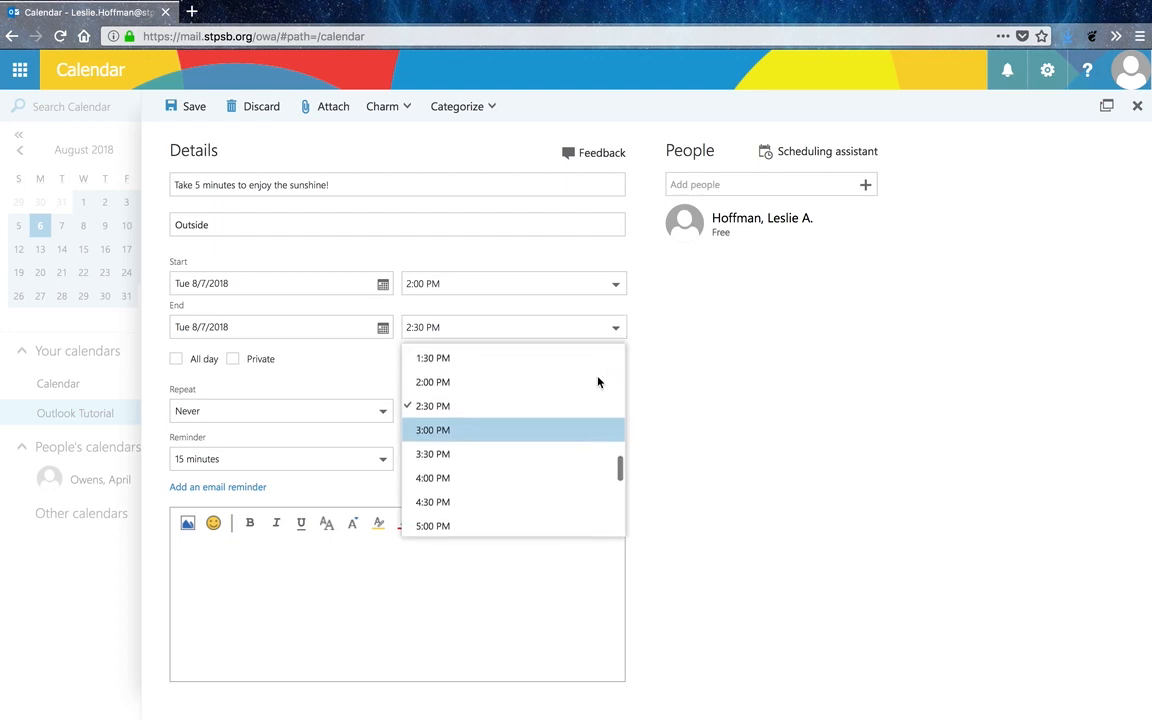
left_click(680, 367)
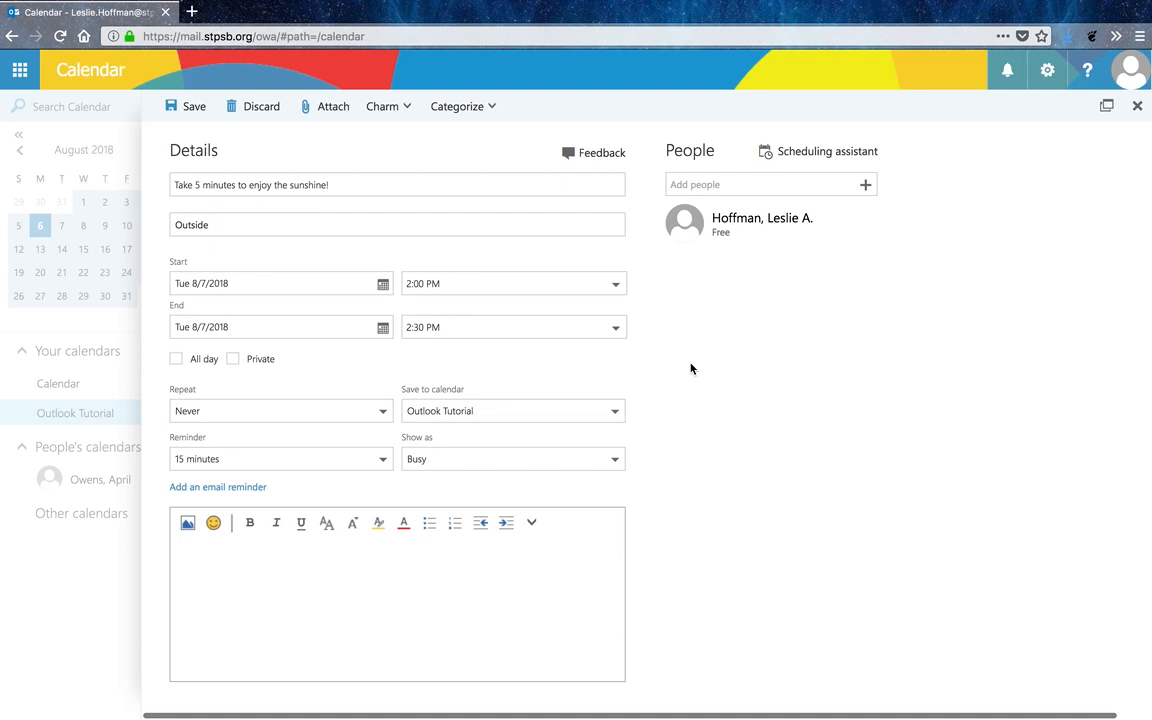
left_click(382, 458)
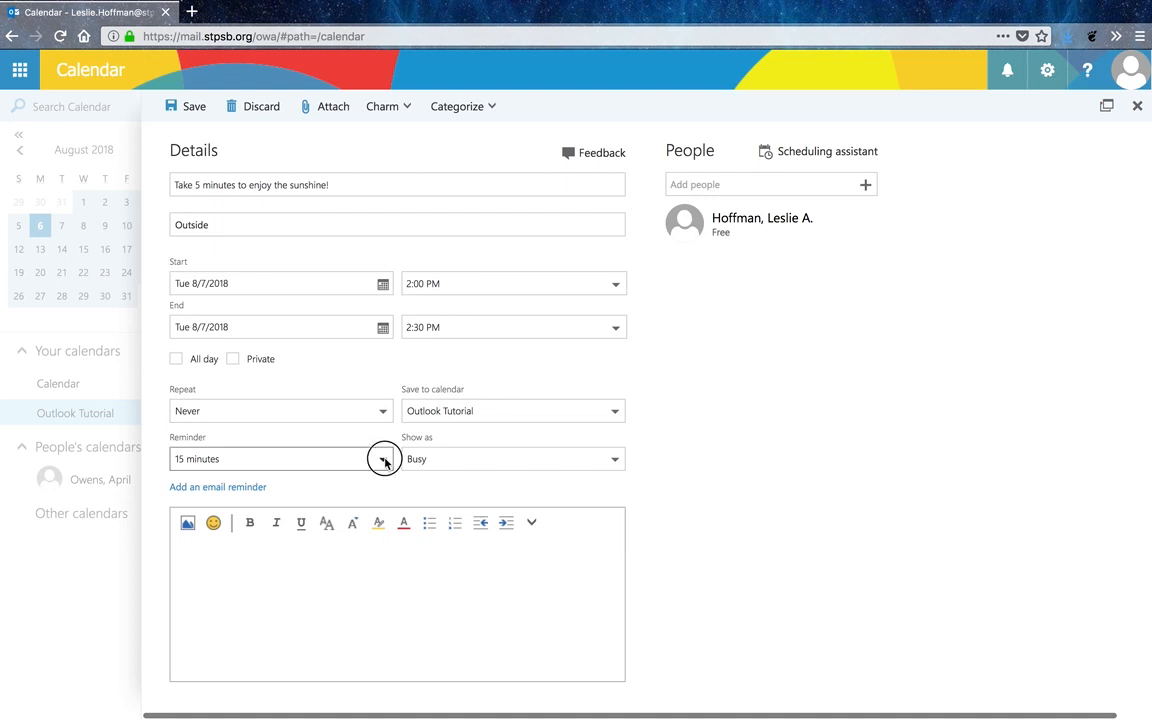
left_click(312, 112)
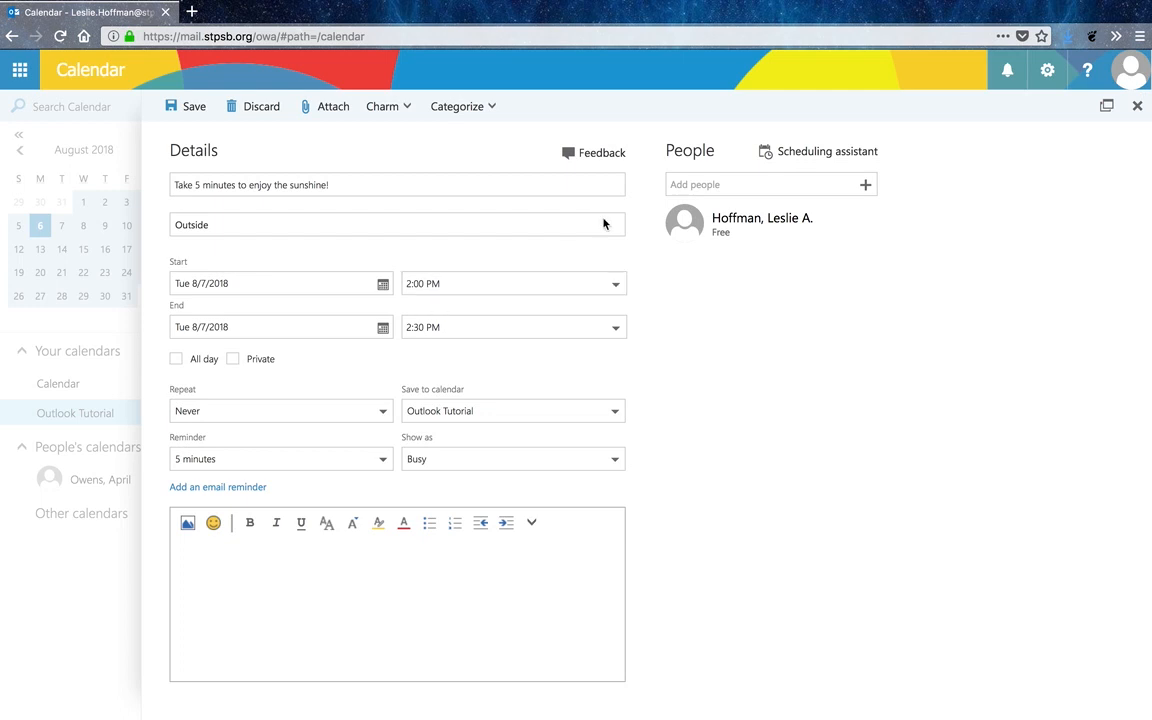
Add one colleague to the sunshine event as an attendee by searching for part of their first name.
left_click(690, 186)
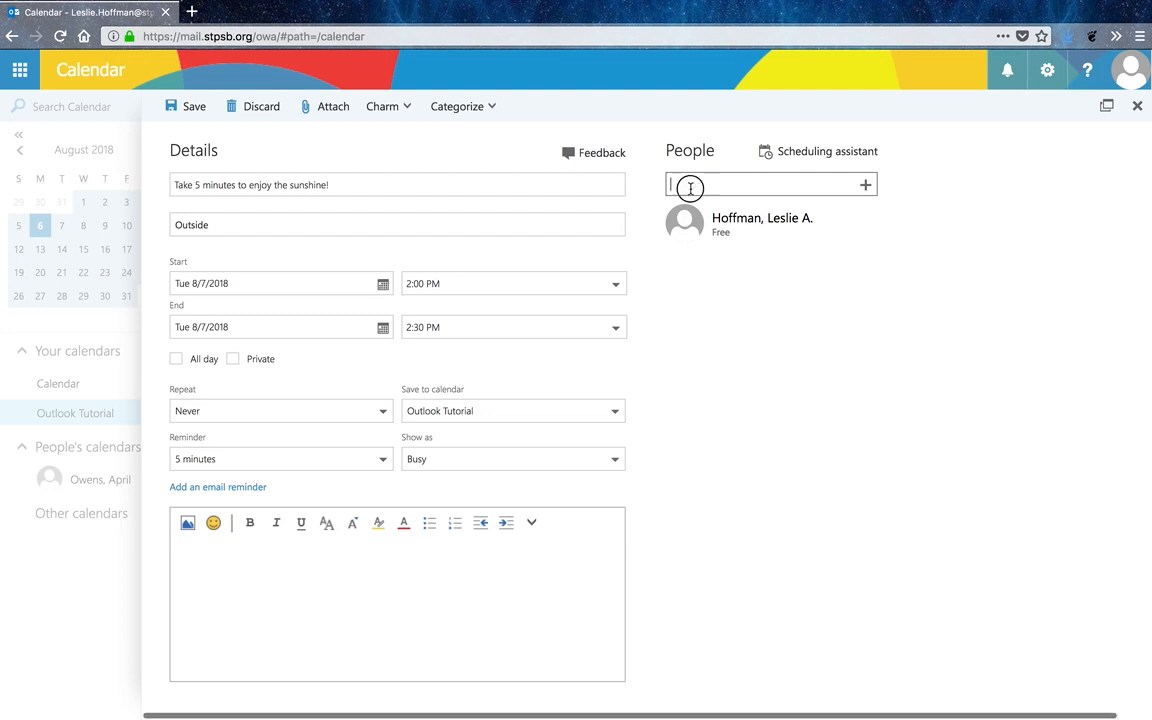
type("rach")
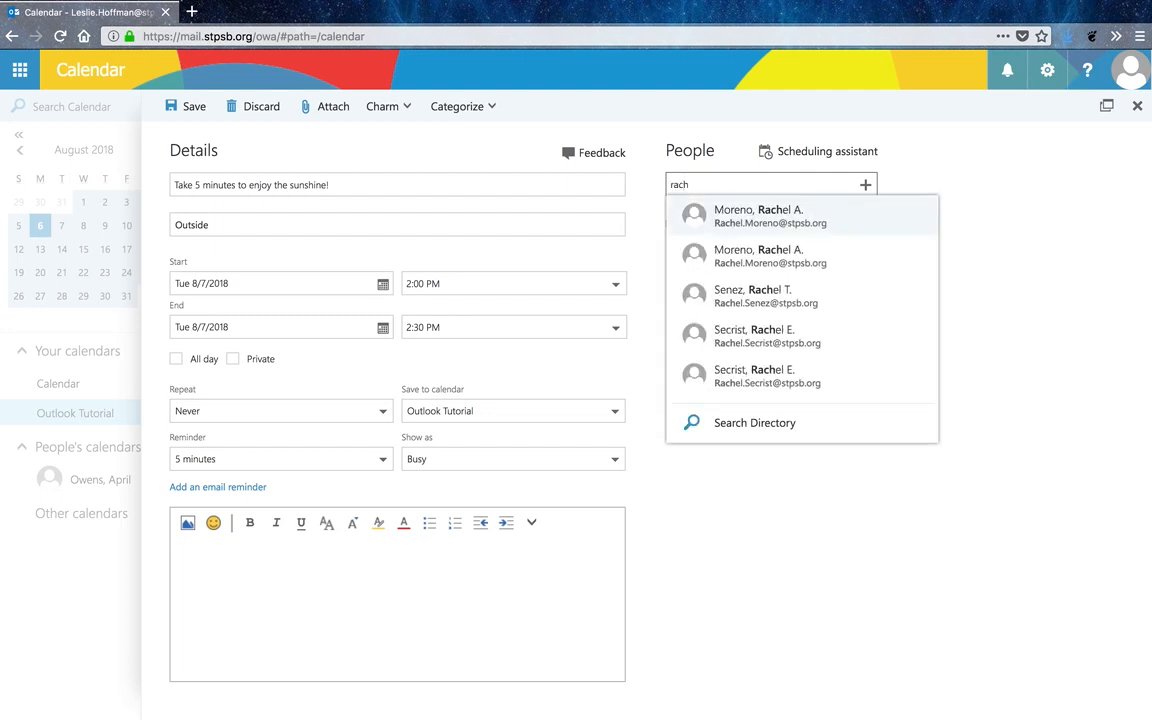
left_click(740, 226)
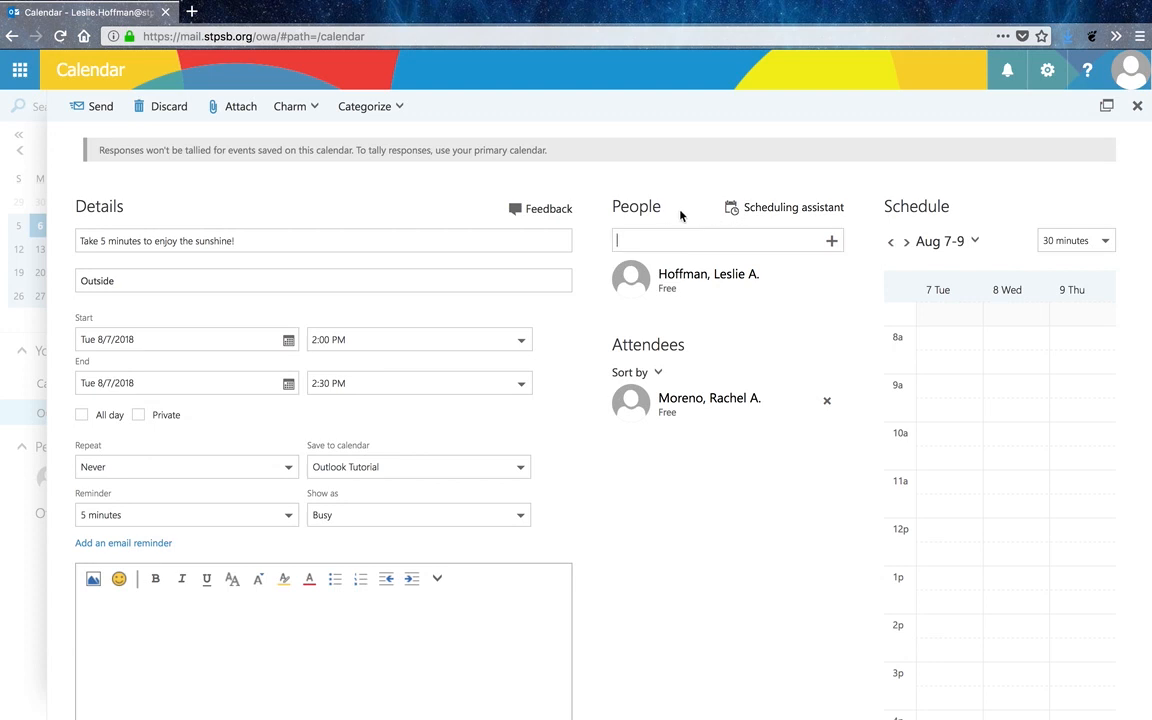
Assign the Yellow Category to the sunshine event and send the invitation to the attendee.
left_click(398, 107)
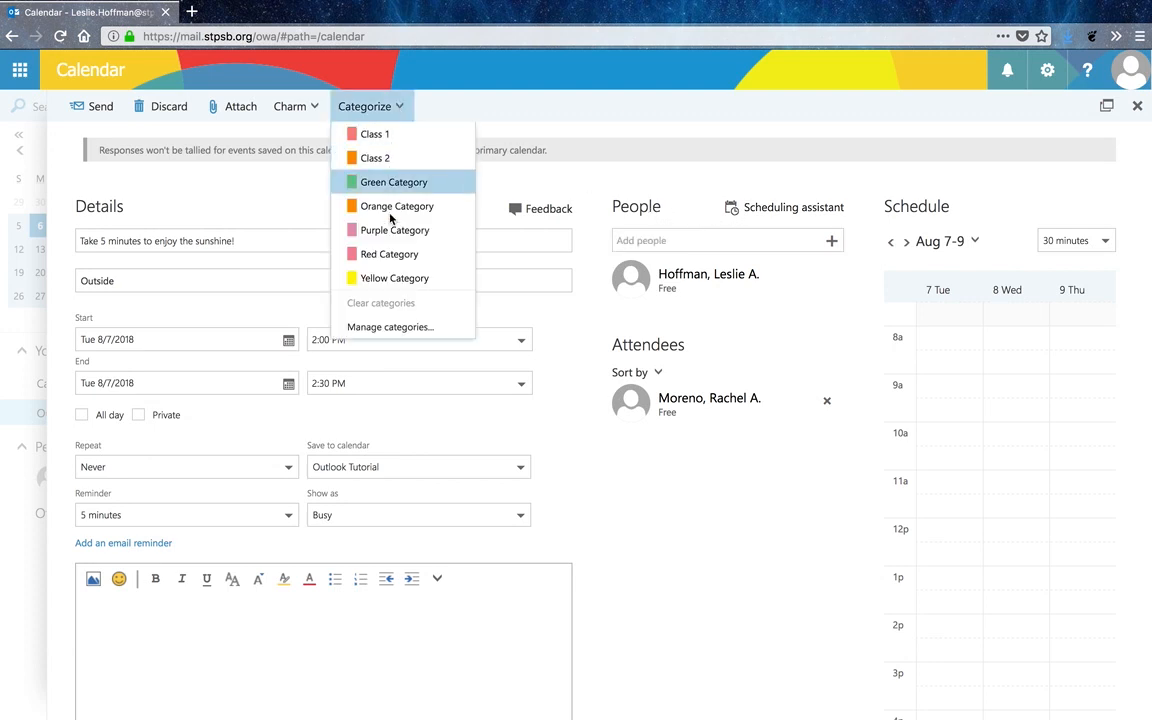
left_click(384, 279)
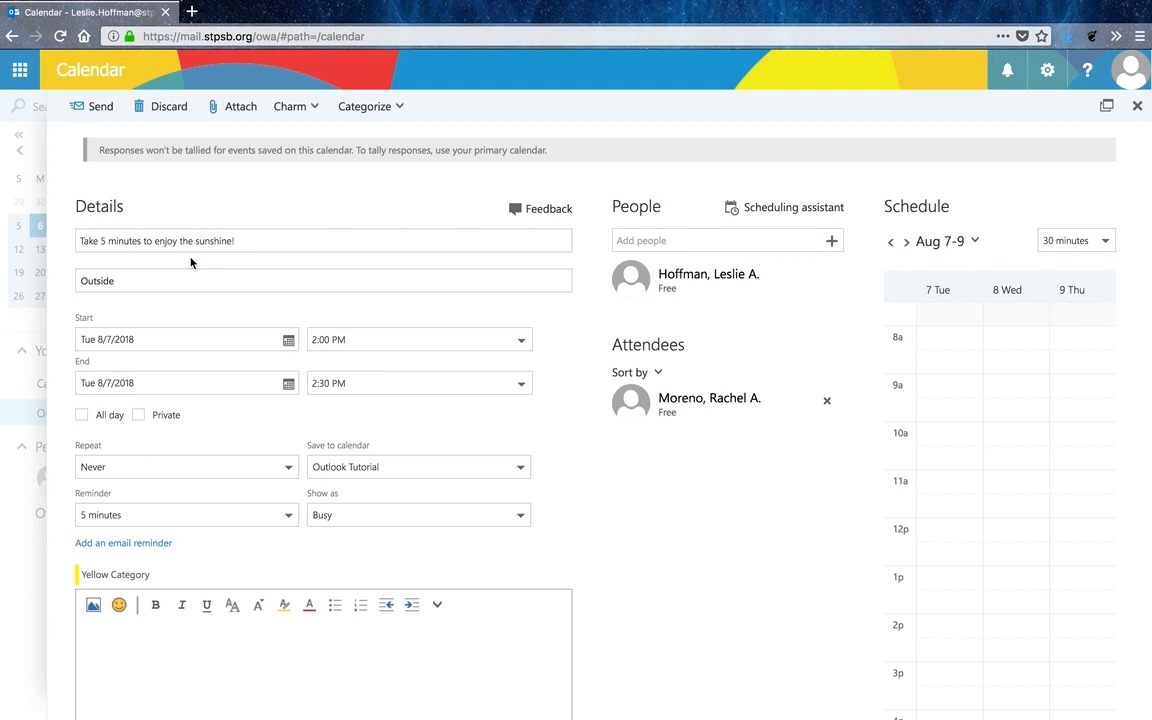
left_click(105, 111)
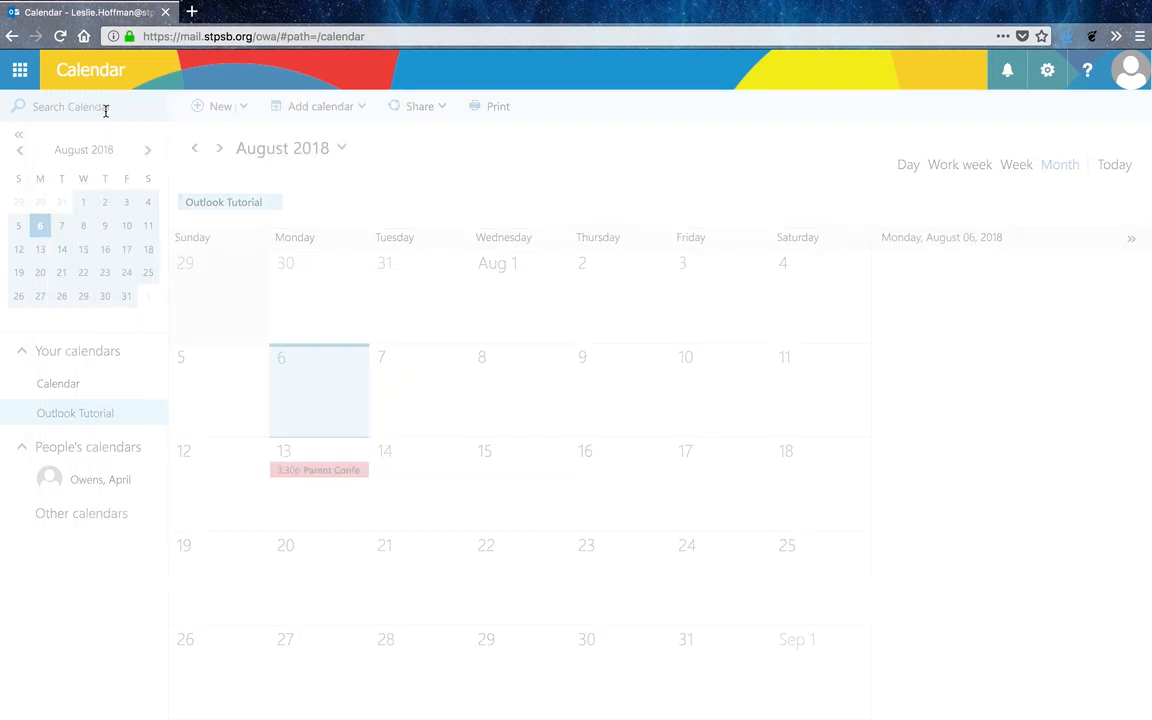